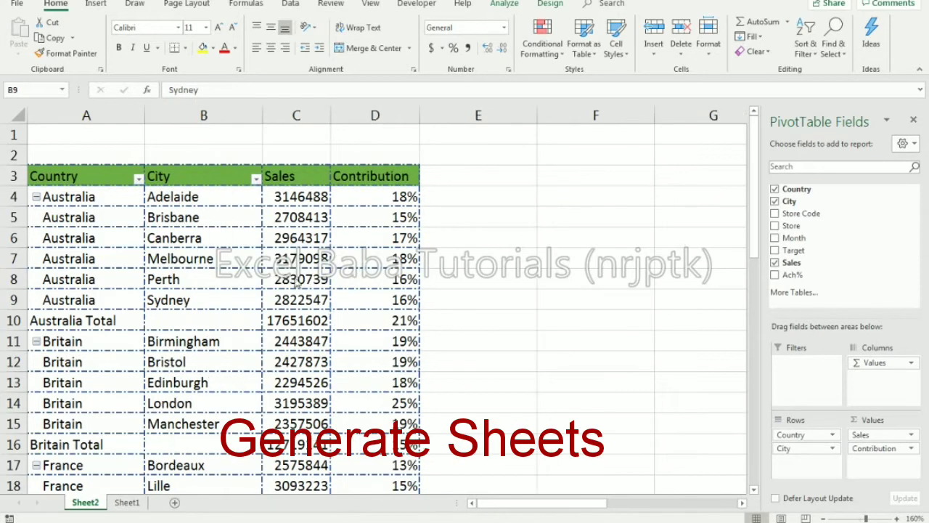
Move the Country field from the pivot table's rows to its report filter
drag(162, 197, 321, 298)
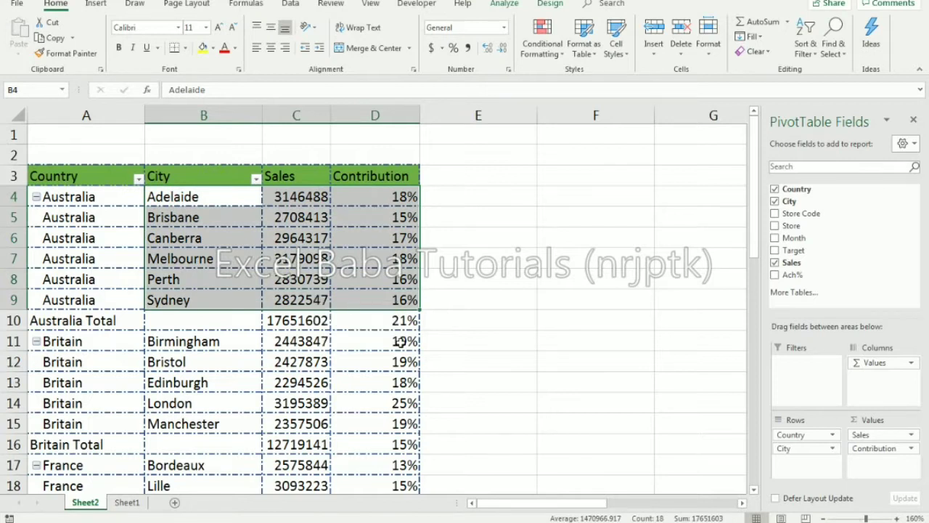
click(215, 325)
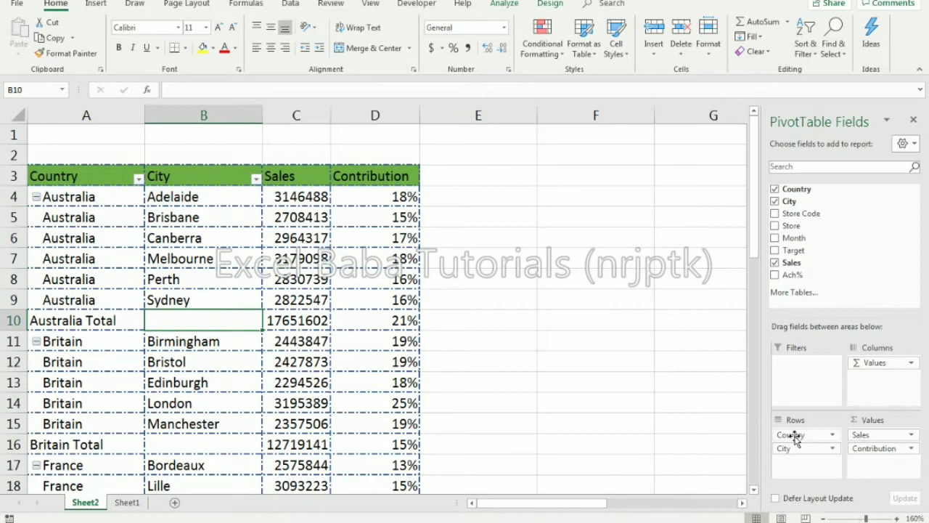
drag(795, 438, 804, 388)
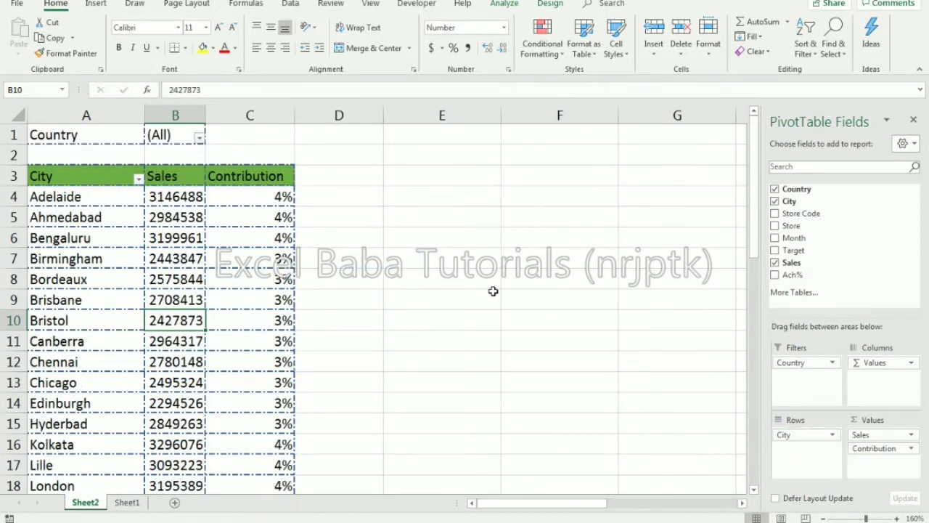
Filter the pivot table by the country Britain and reset the Country filter to All
click(199, 136)
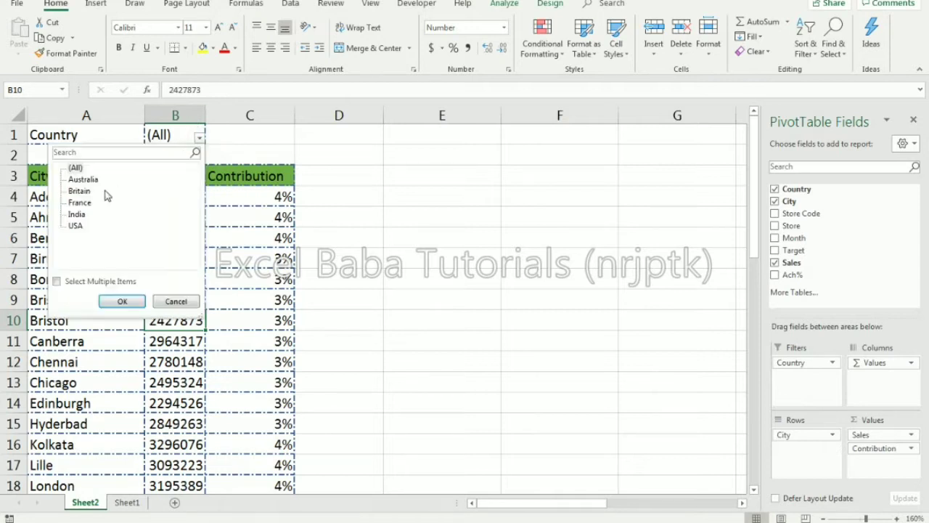
click(82, 192)
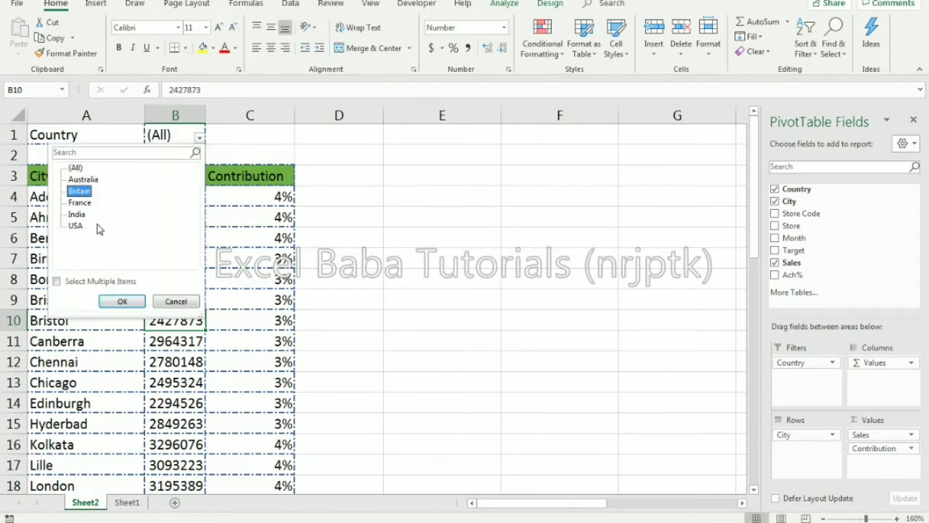
click(122, 301)
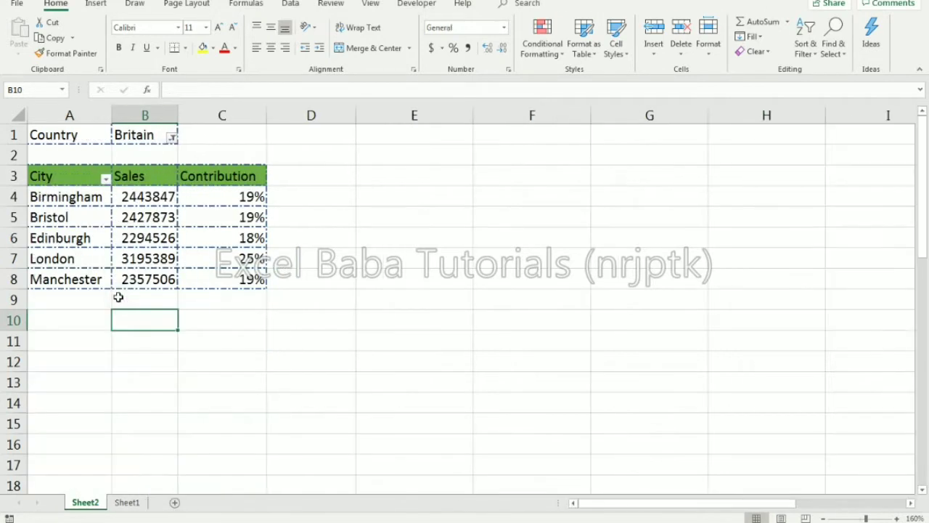
click(170, 138)
click(47, 168)
click(93, 301)
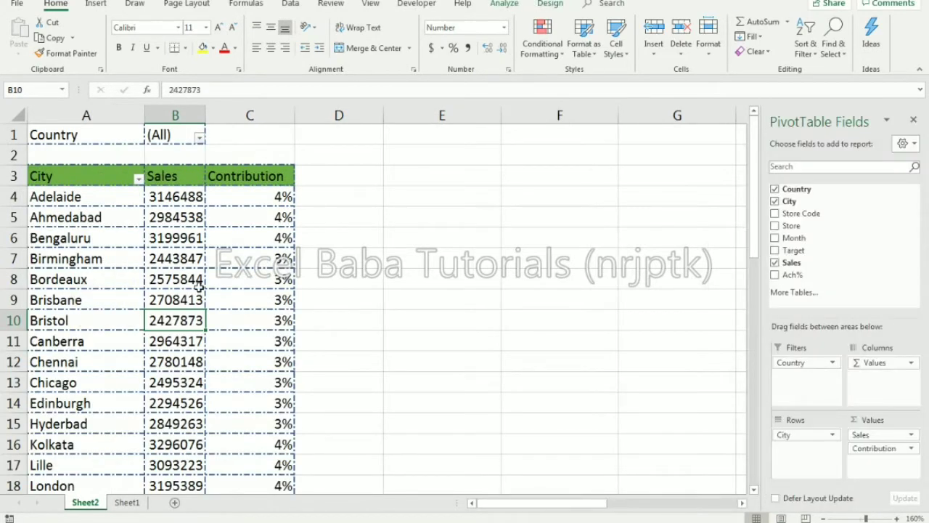
Generate a separate report filter page sheet for every item of the Country filter
click(506, 5)
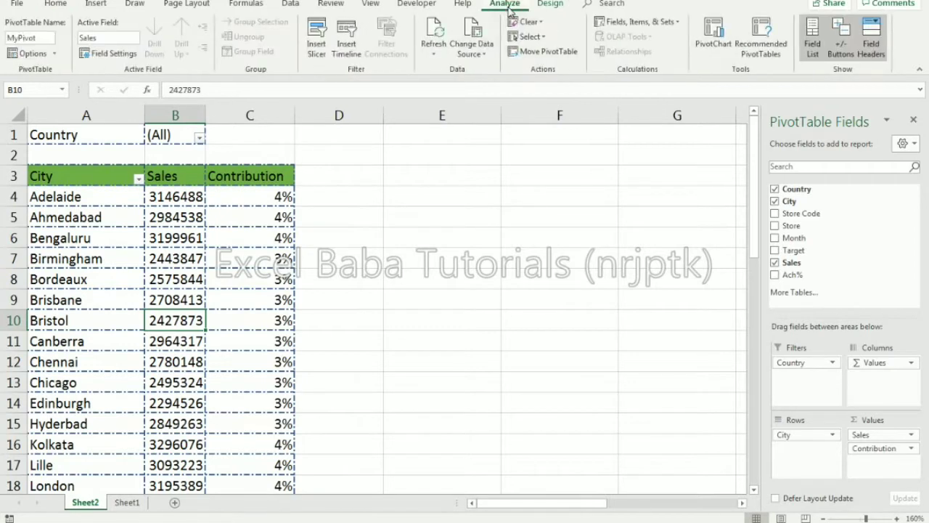
click(55, 53)
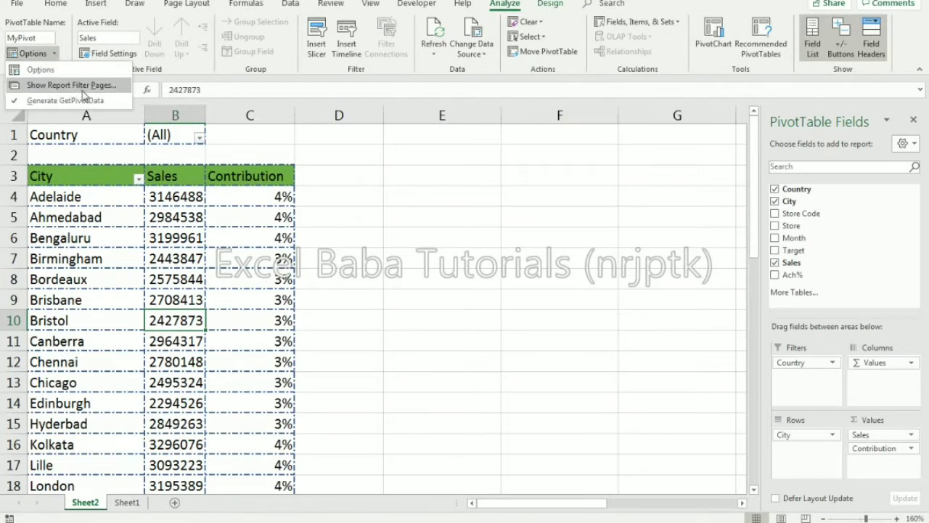
click(77, 85)
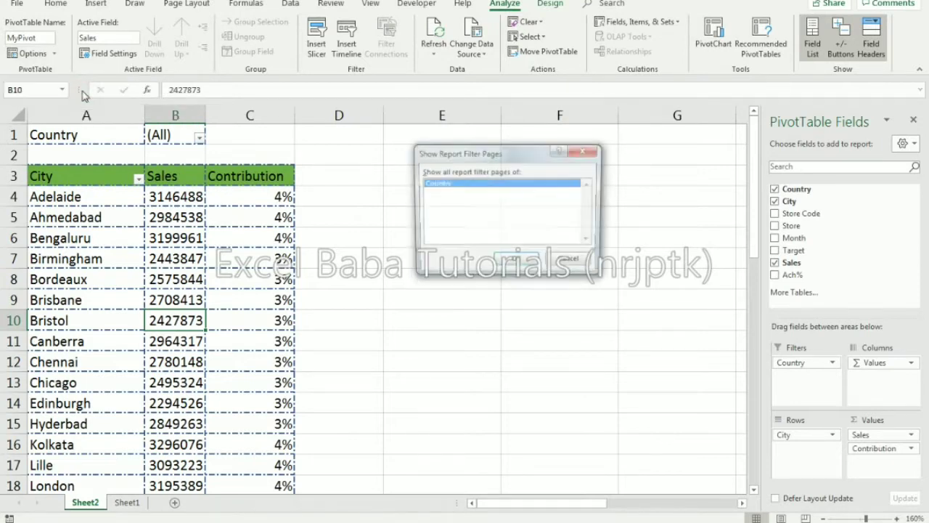
click(511, 262)
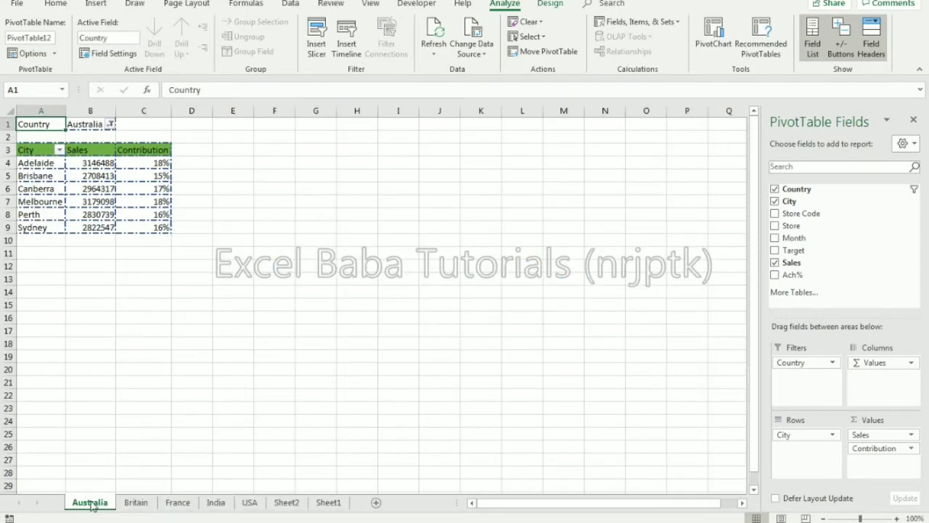
Look through the generated India, France, Britain and Australia sheets to examine their pivot tables
click(216, 501)
click(177, 502)
click(132, 503)
click(90, 503)
click(130, 504)
click(178, 503)
click(90, 502)
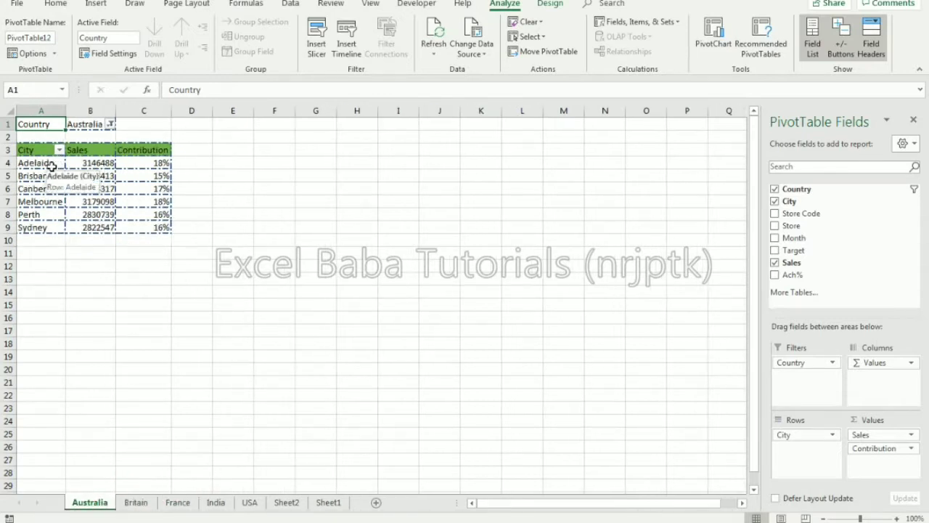
Move the entire pivot table from the Australia sheet to cell E1 of the India sheet
click(538, 37)
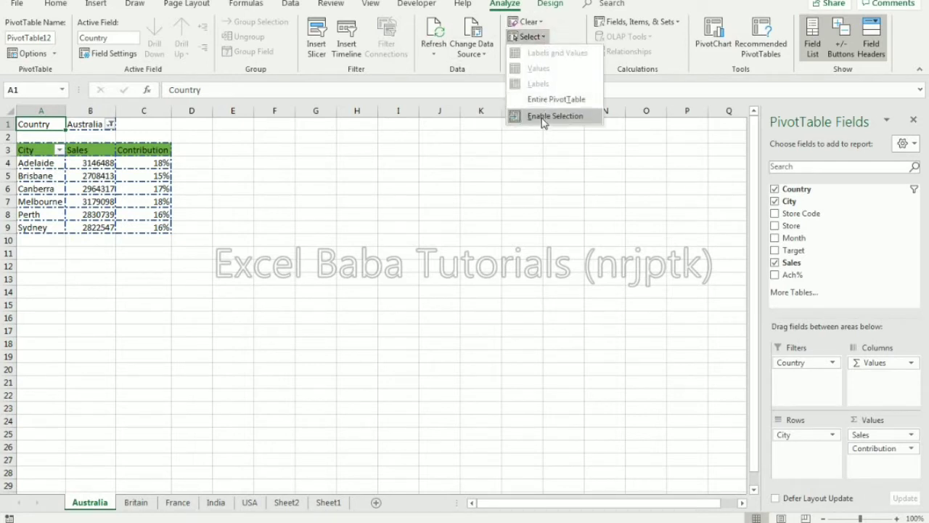
click(550, 99)
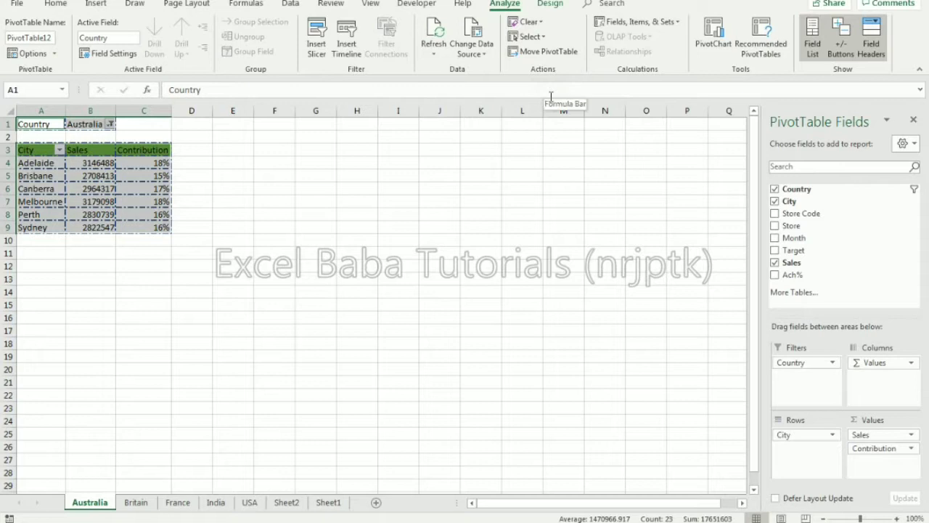
key(ctrl+c)
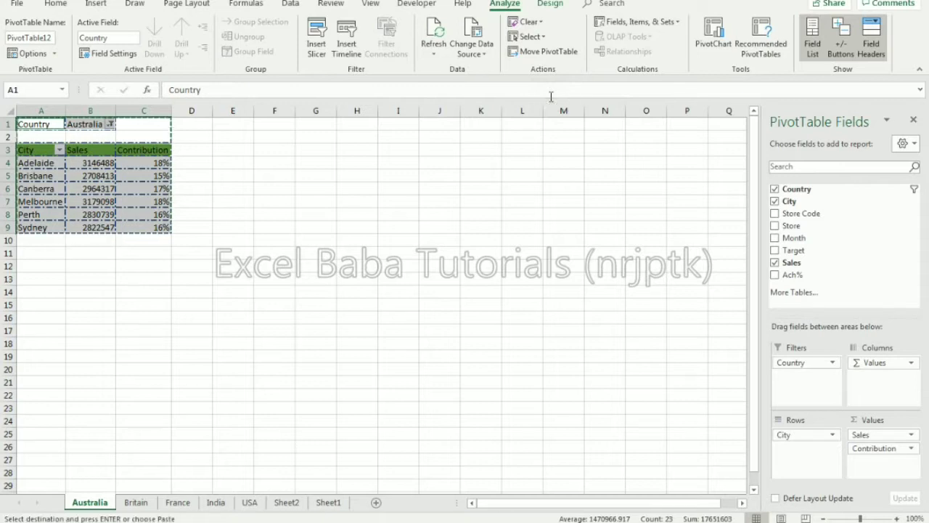
click(211, 504)
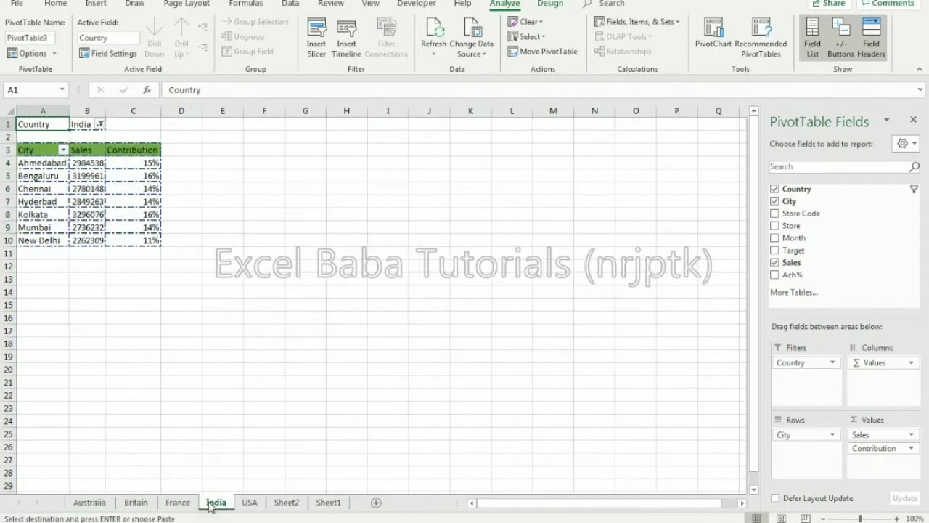
click(225, 125)
key(ctrl+v)
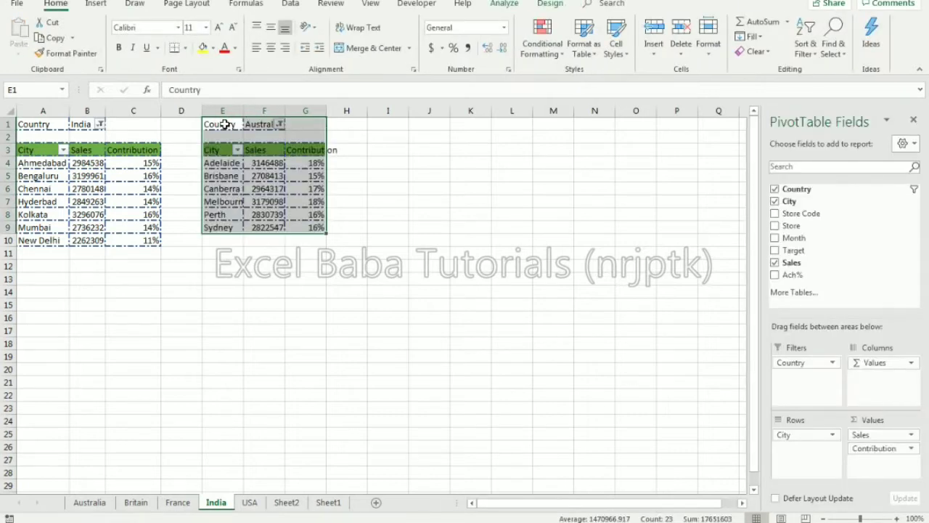
Delete the Australia sheet from the workbook
click(89, 503)
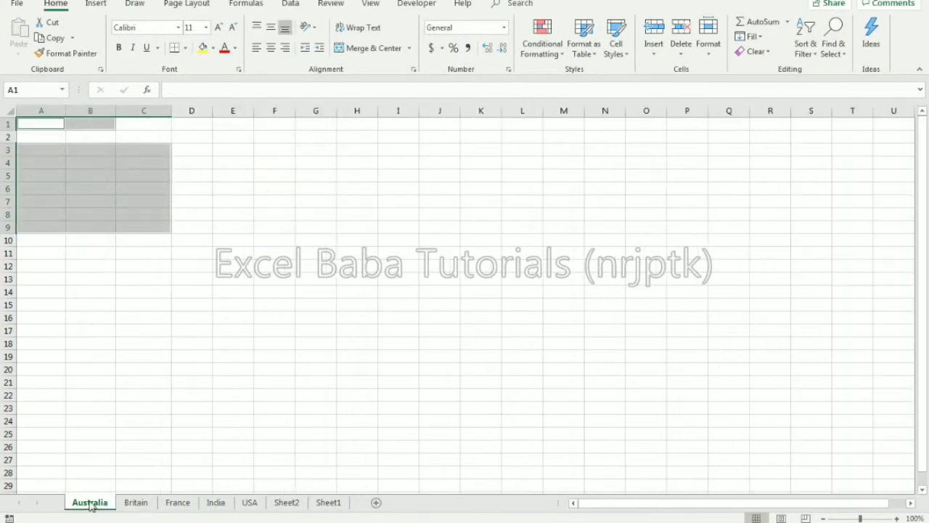
right_click(90, 502)
click(138, 370)
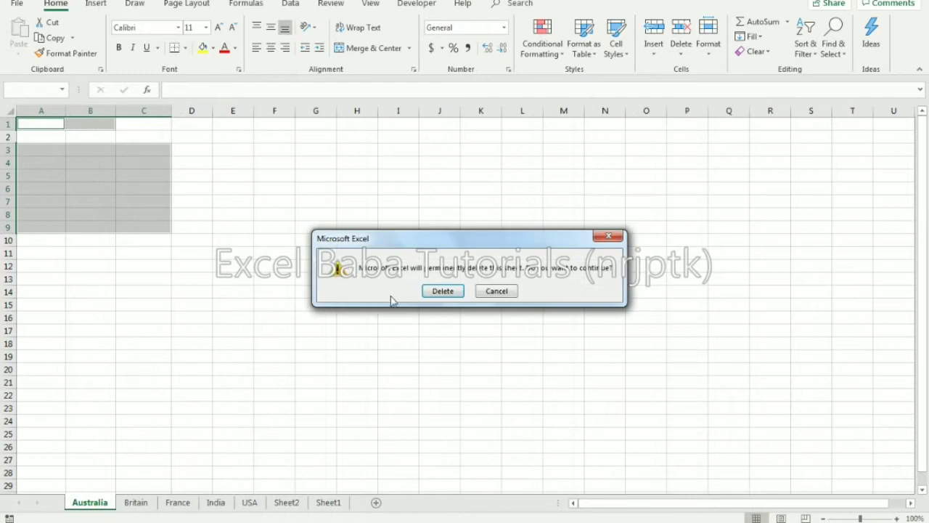
click(442, 291)
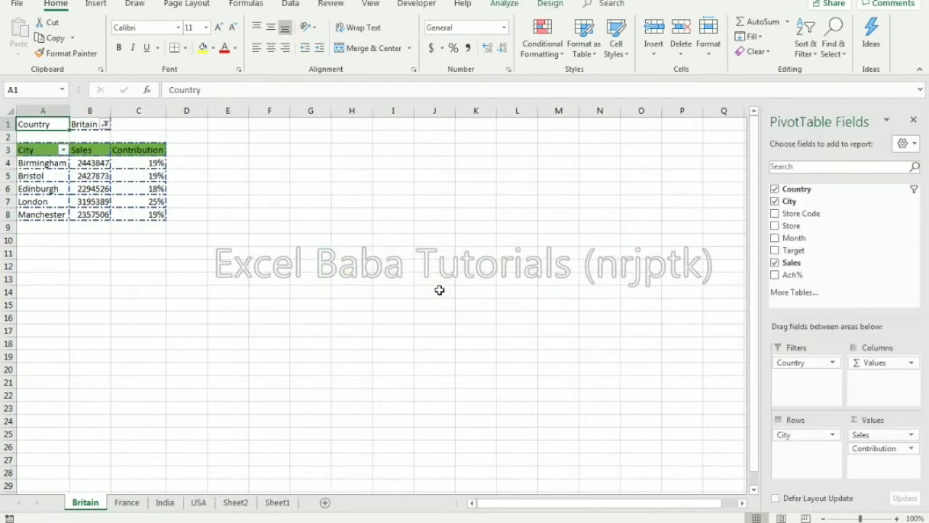
Copy the Australia pivot table on the India sheet to cell I1 and set the copy's Country filter to Britain
click(165, 502)
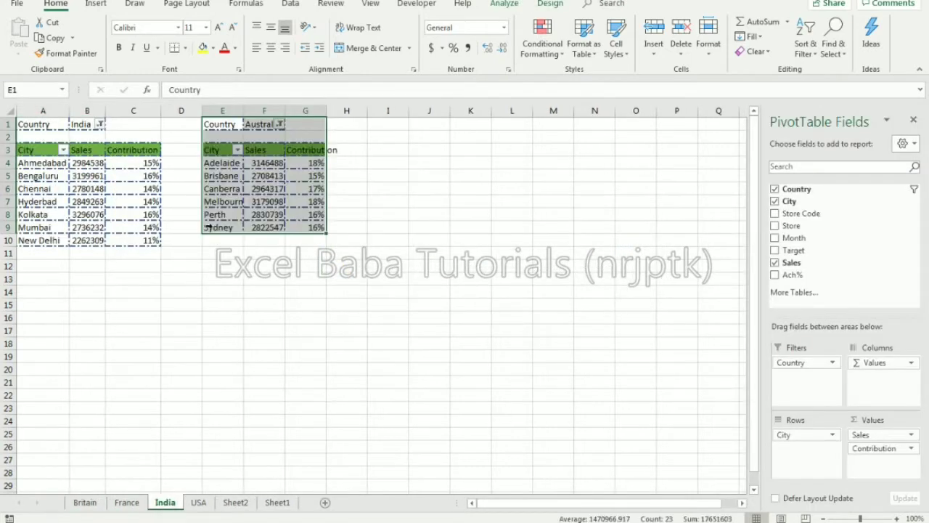
key(ctrl+c)
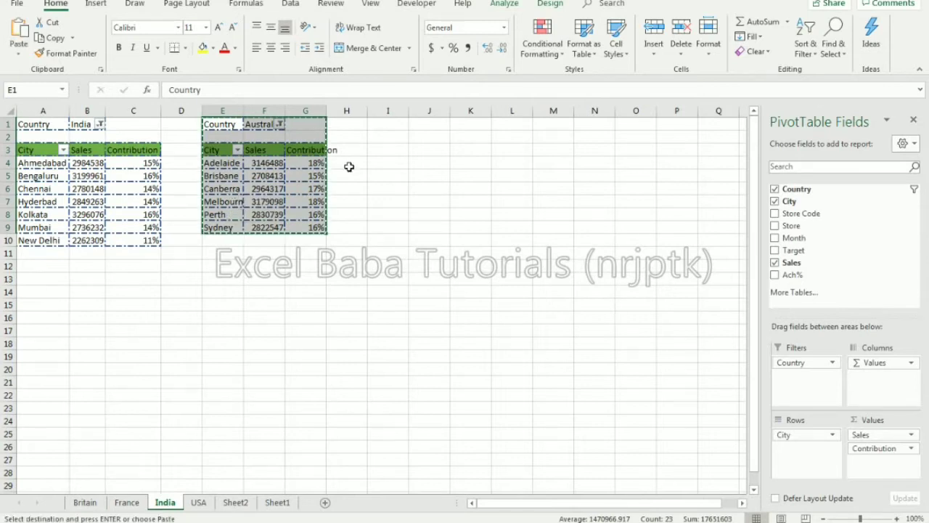
click(399, 123)
key(ctrl+v)
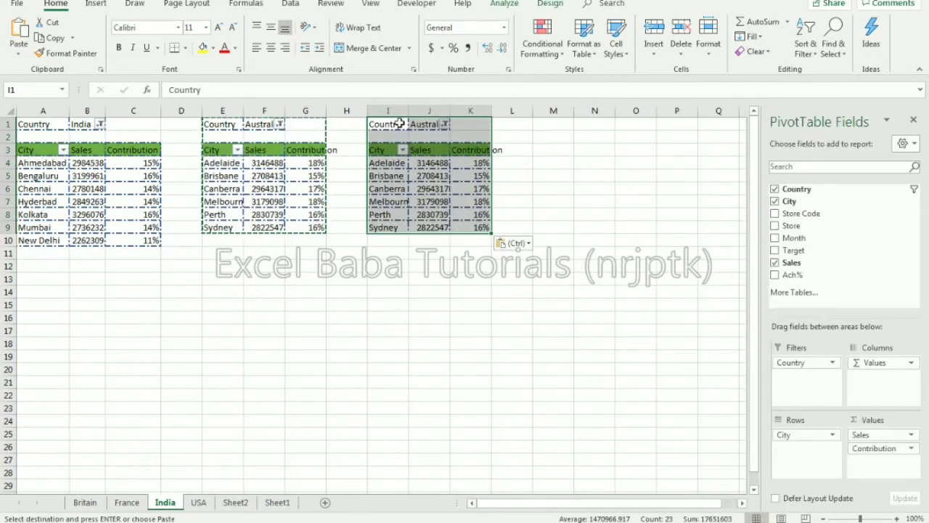
click(448, 124)
click(443, 124)
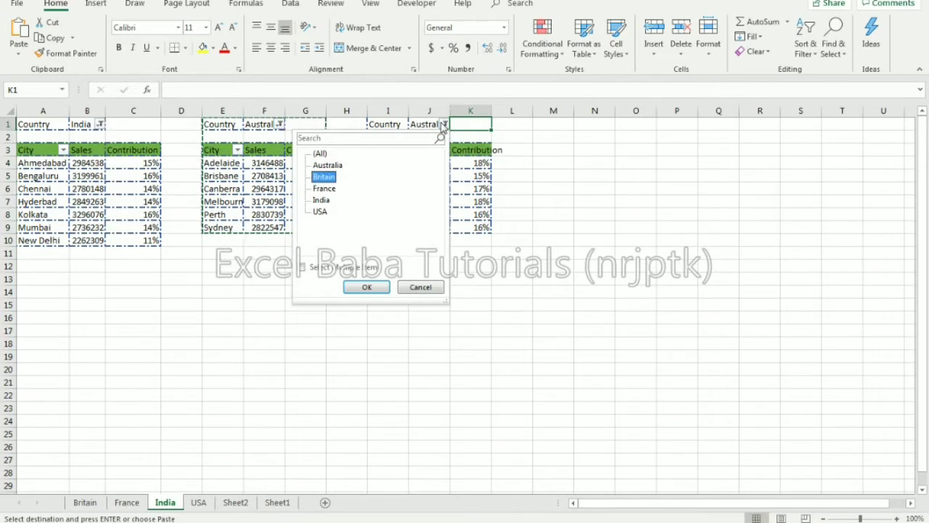
key(Return)
Paste another copy of the Australia pivot table at cell M1 and set its Country filter to France
key(Left)
key(Left)
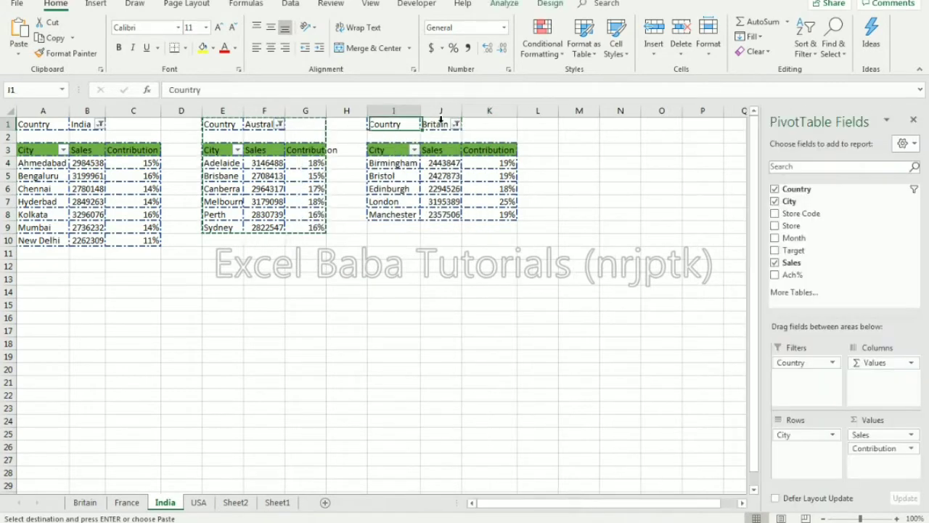
key(Right)
key(Right)
key(Right)
key(Right)
key(ctrl+v)
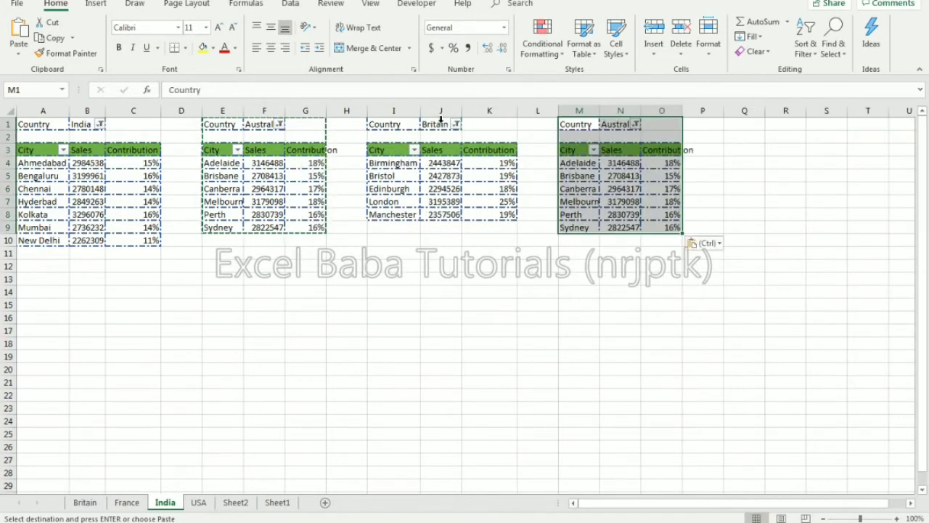
click(636, 125)
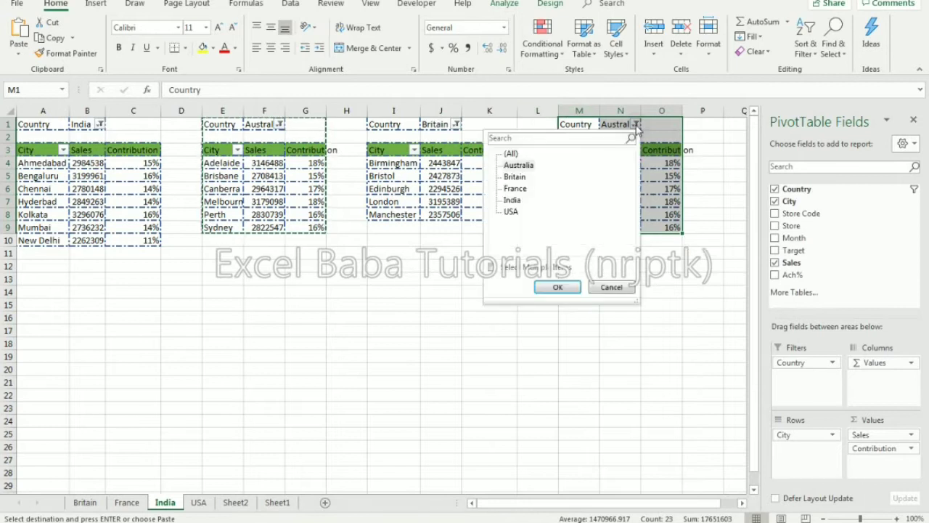
click(516, 191)
click(545, 285)
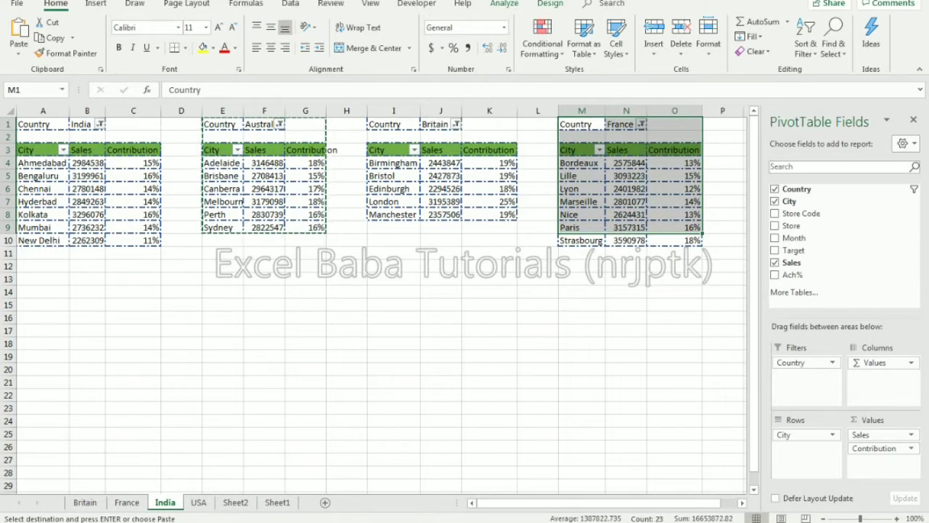
click(42, 279)
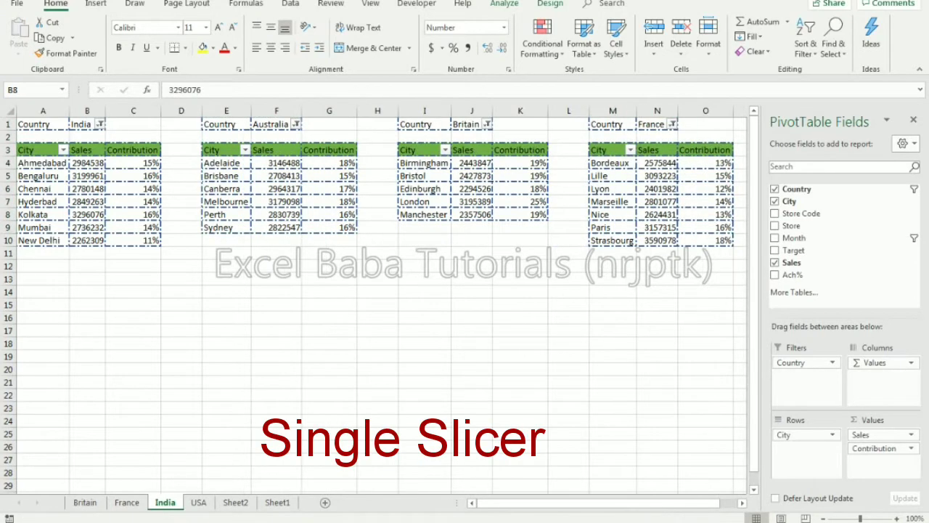
Check the PivotTable names assigned to the India, Australia and Britain tables
click(61, 191)
click(506, 4)
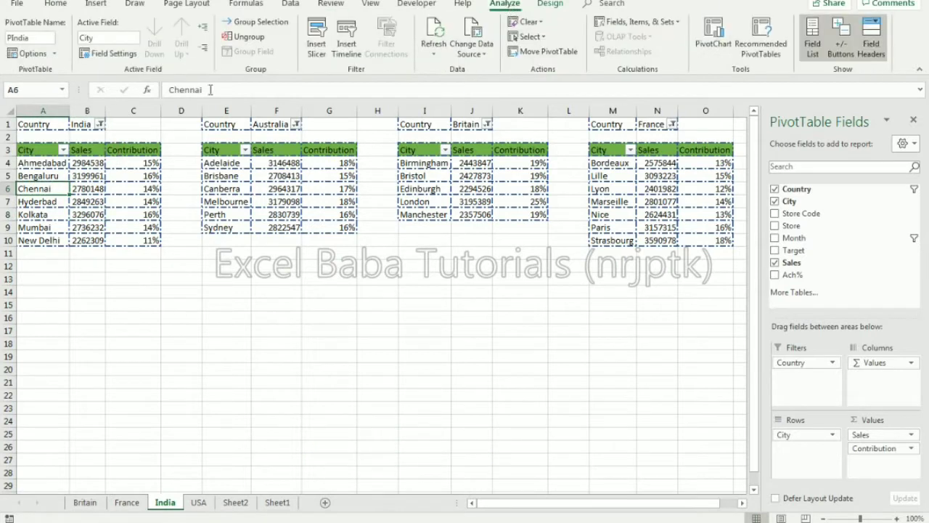
click(271, 211)
click(454, 186)
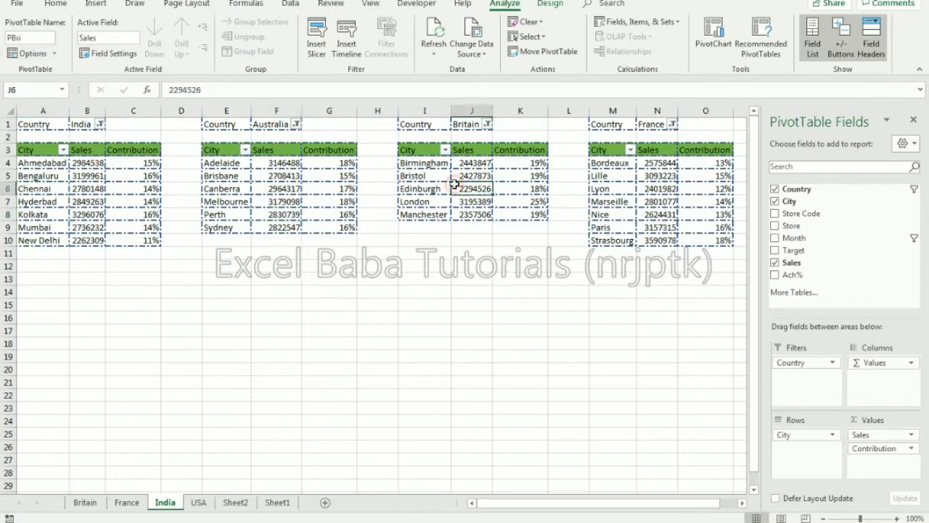
Insert a timeline on the Month field for the India pivot table
click(47, 197)
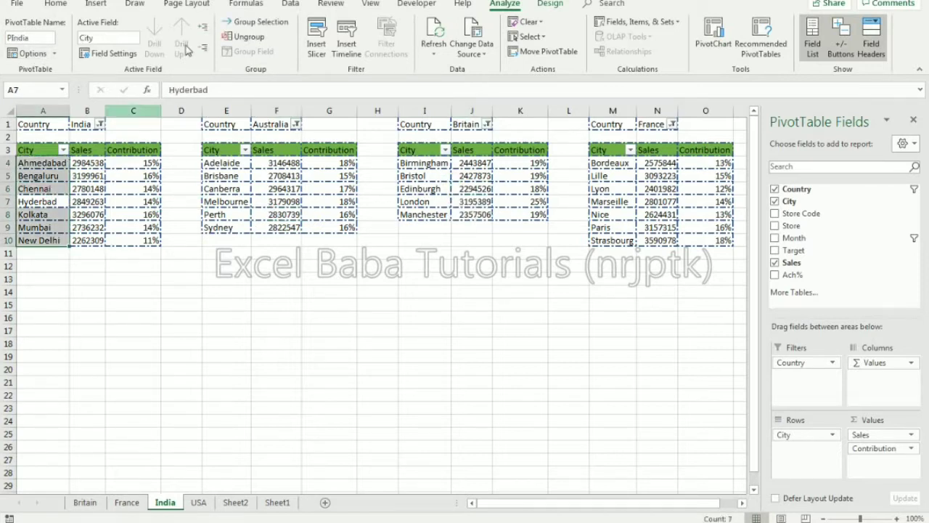
click(97, 4)
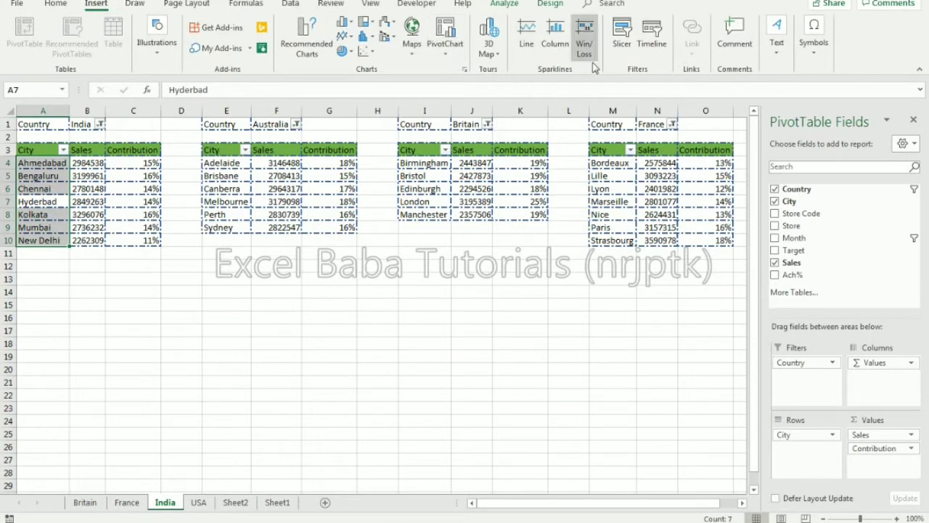
click(651, 45)
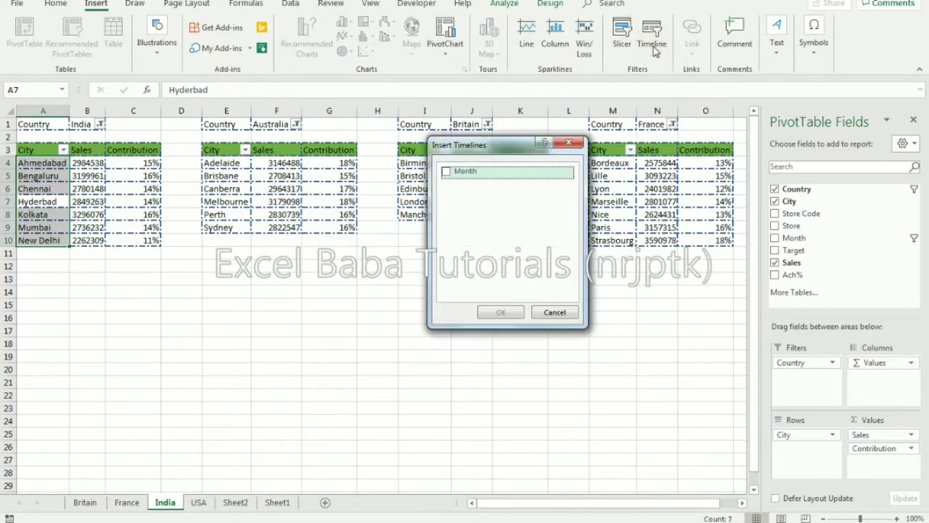
click(447, 173)
click(488, 311)
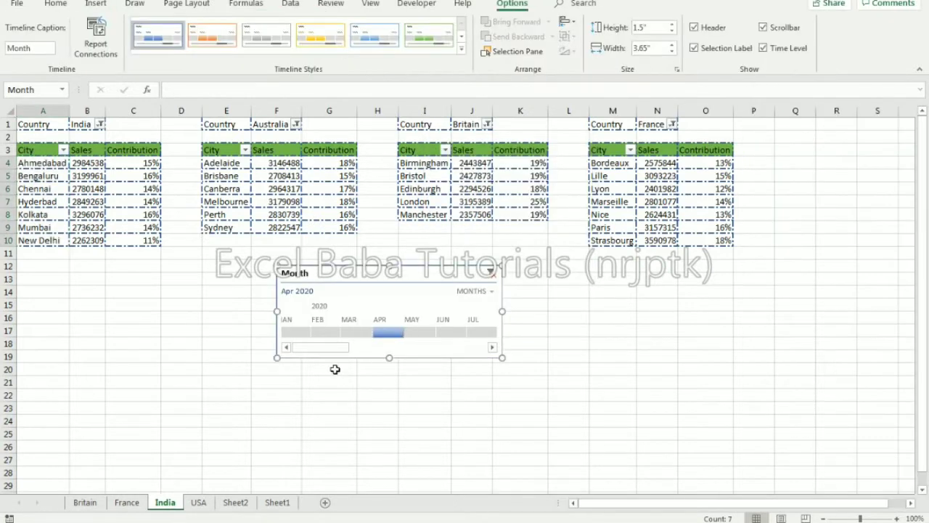
Try several month selections on the Month timeline to filter the India pivot table, ending on April 2020
drag(385, 339, 478, 335)
click(385, 335)
click(331, 335)
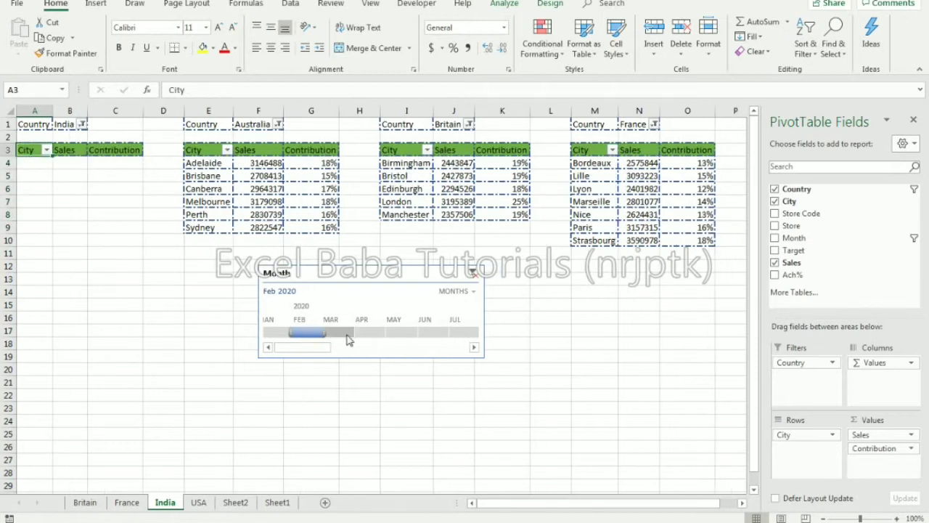
click(369, 336)
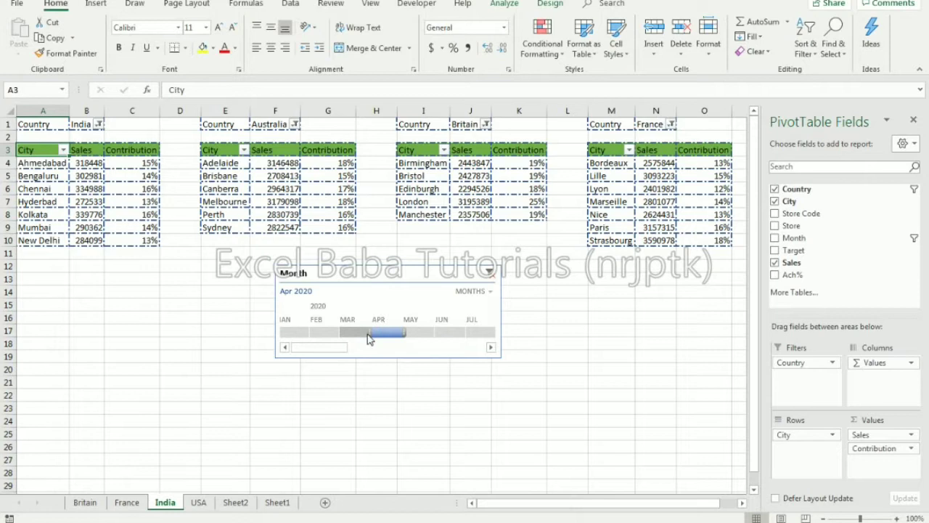
Connect the Month timeline to the PAust, PBri and PFrance pivot tables in addition to PIndia
click(374, 282)
right_click(374, 282)
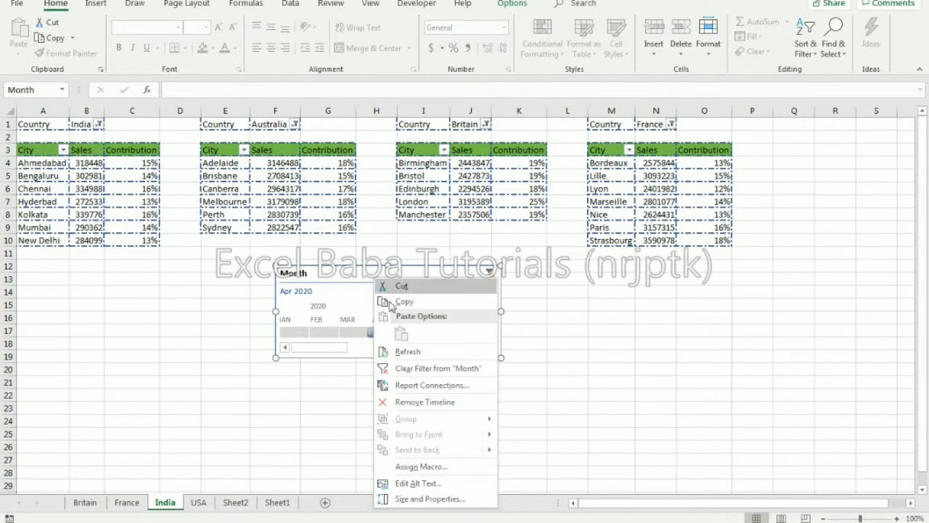
click(429, 385)
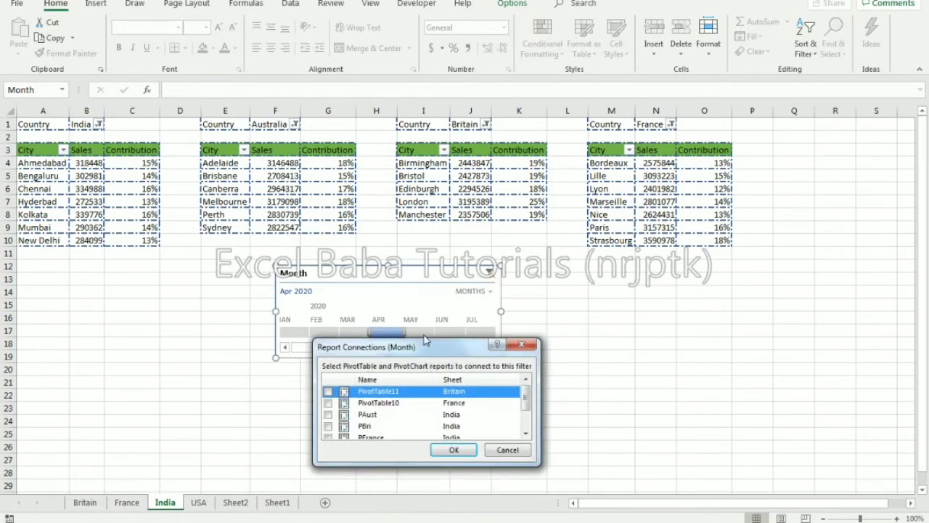
drag(423, 339, 436, 210)
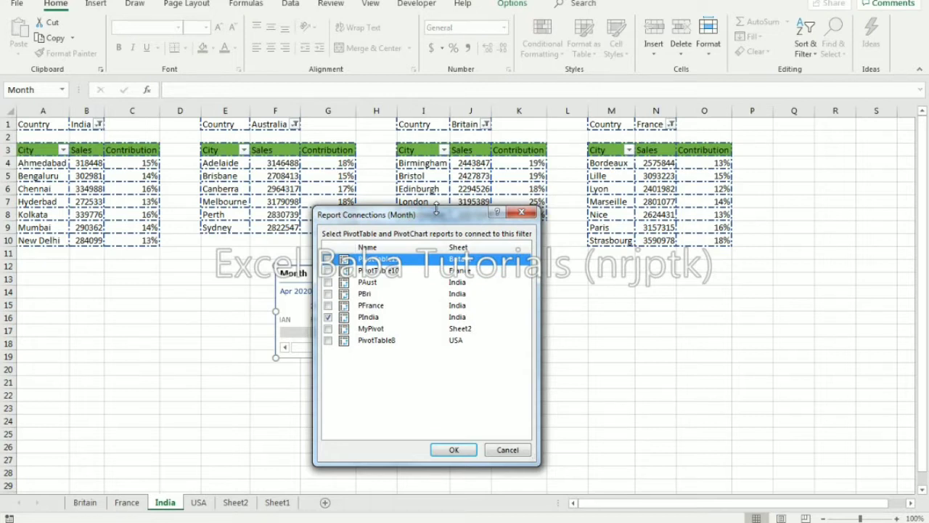
click(327, 283)
click(328, 294)
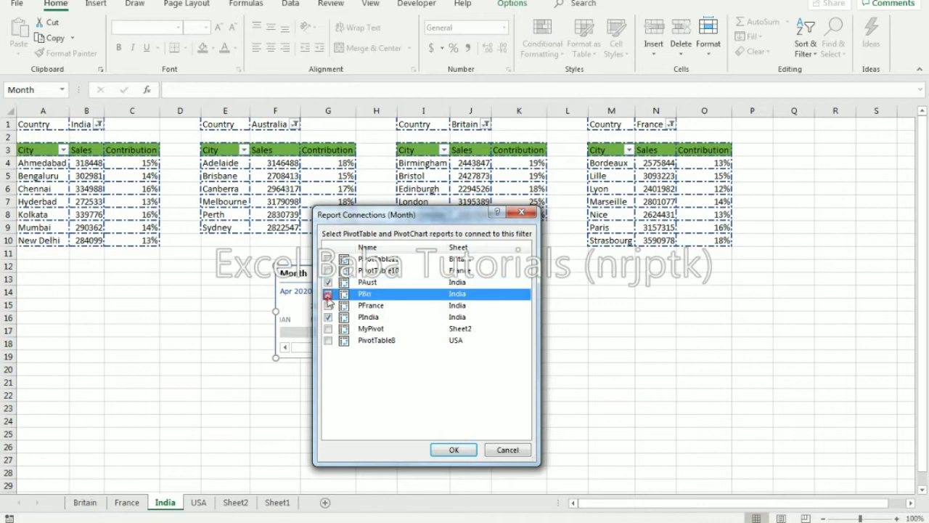
click(327, 306)
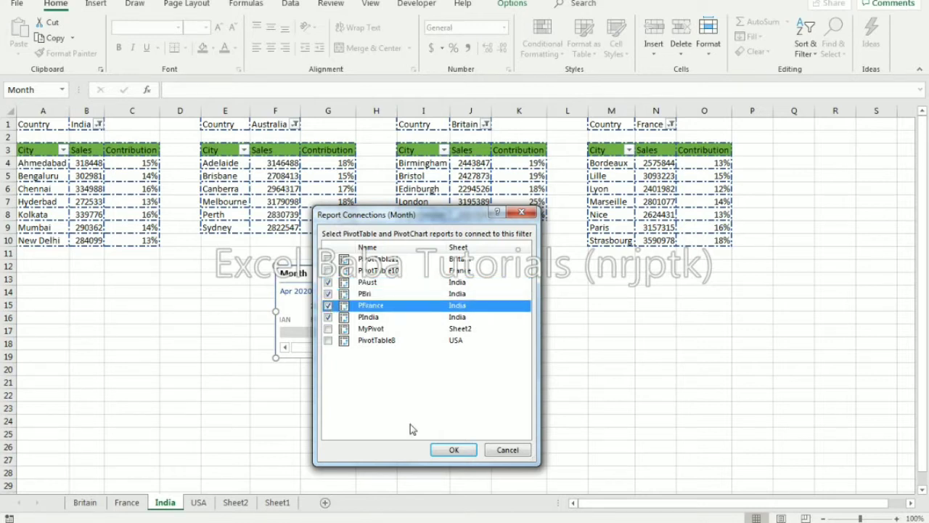
click(433, 452)
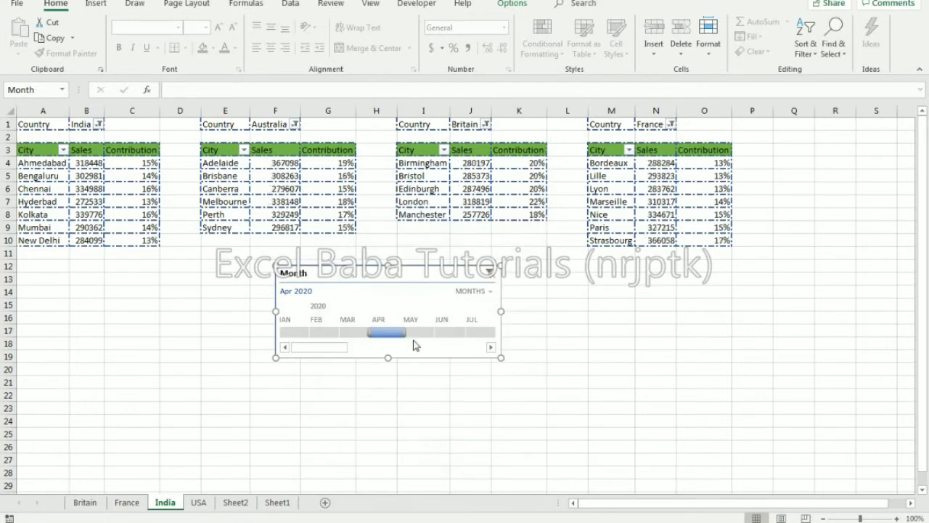
Filter the connected pivot tables through individual 2020 months, including May, March and July, and clear the Month timeline filter
click(417, 332)
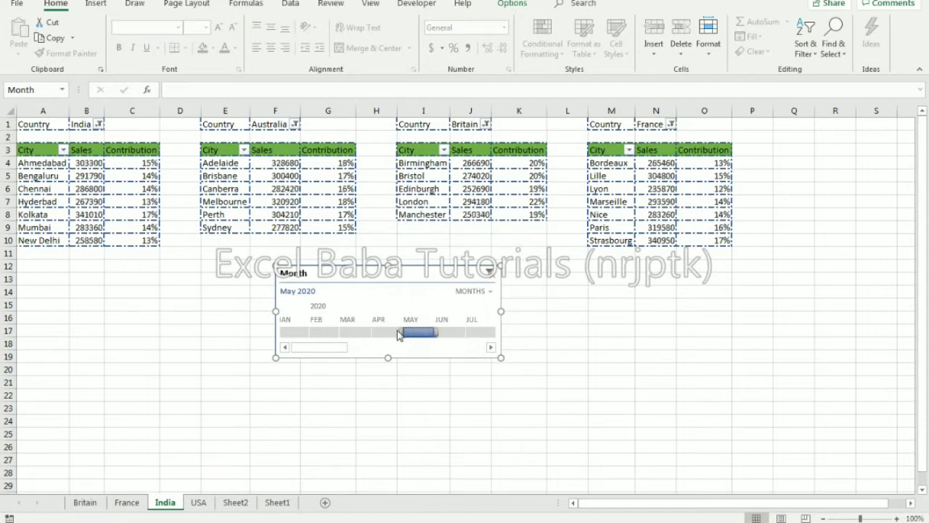
click(383, 334)
click(359, 332)
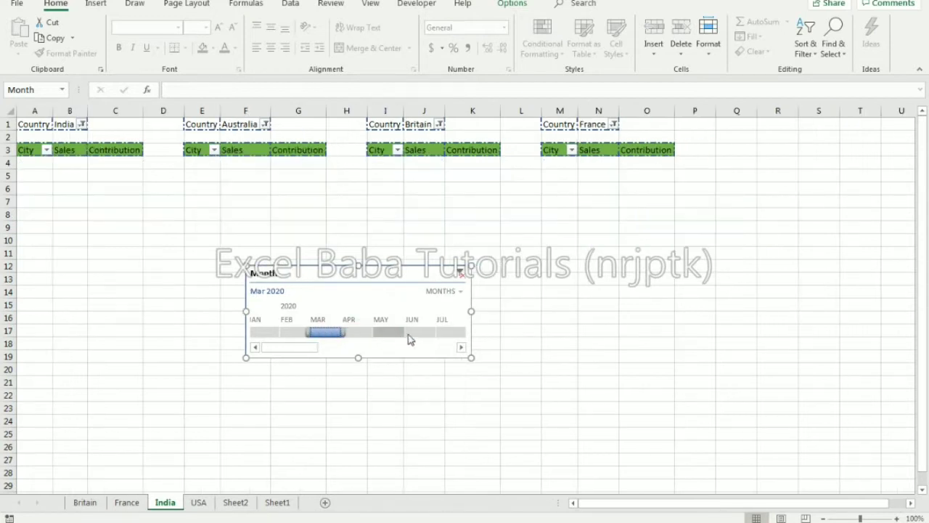
click(417, 334)
click(481, 332)
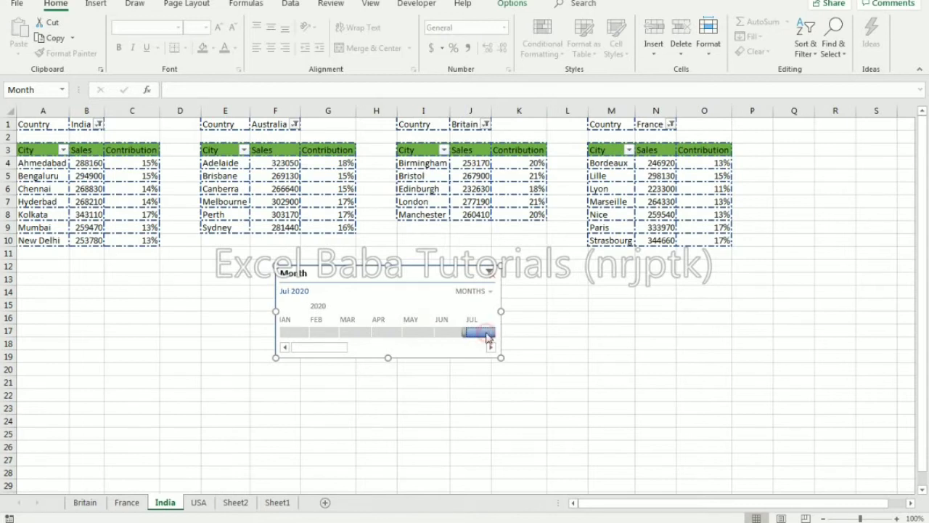
click(489, 271)
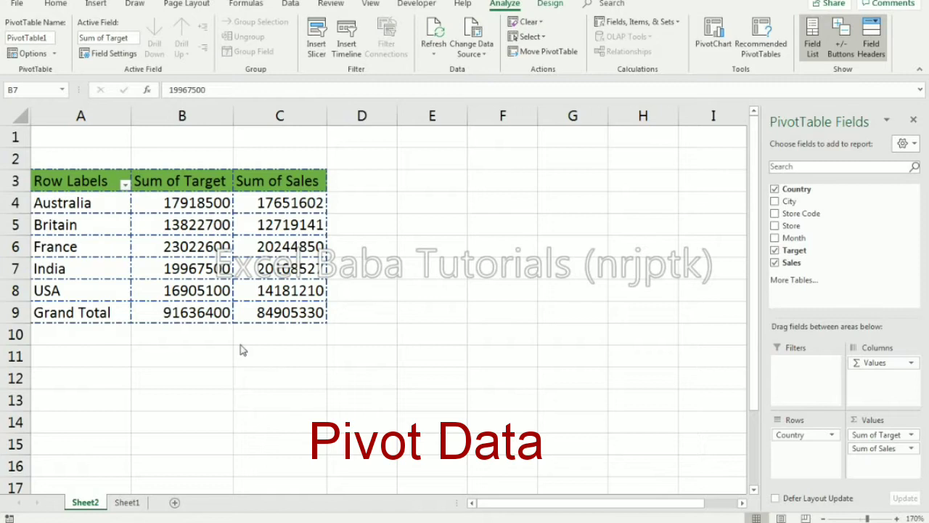
Refresh the country pivot table on Sheet2
click(115, 246)
right_click(116, 246)
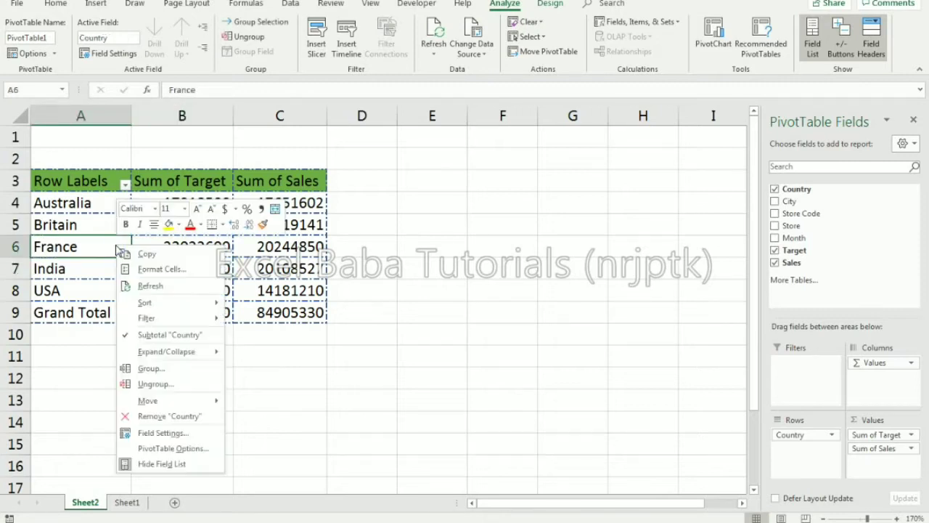
click(152, 289)
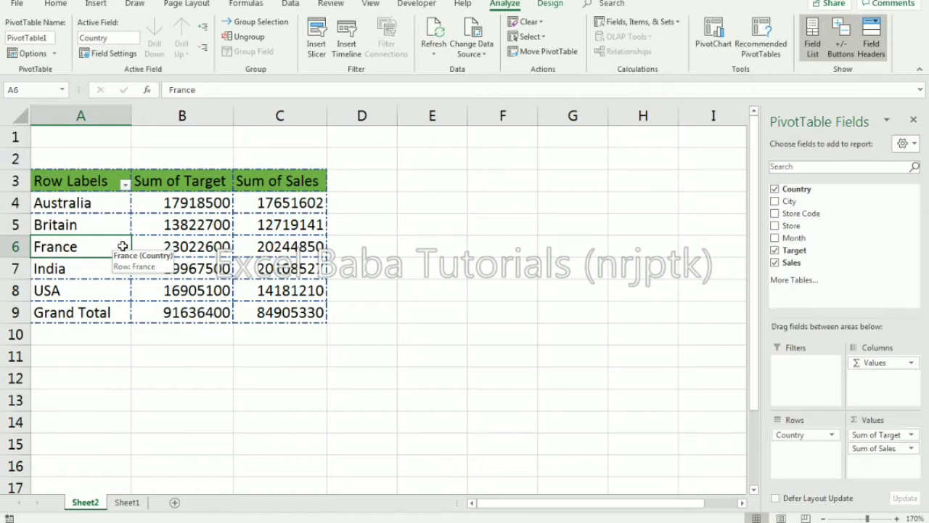
Extract the source records behind Australia's Sum of Sales value onto a new sheet
click(278, 208)
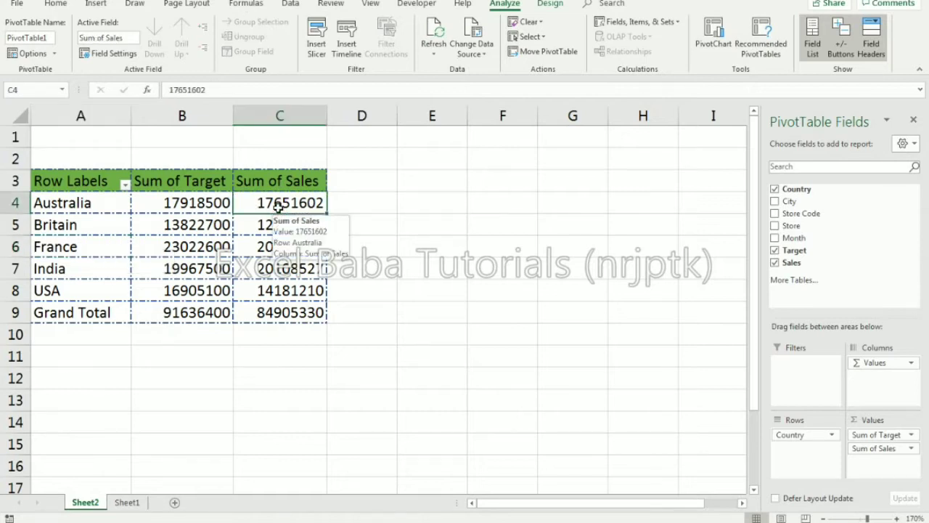
double_click(279, 208)
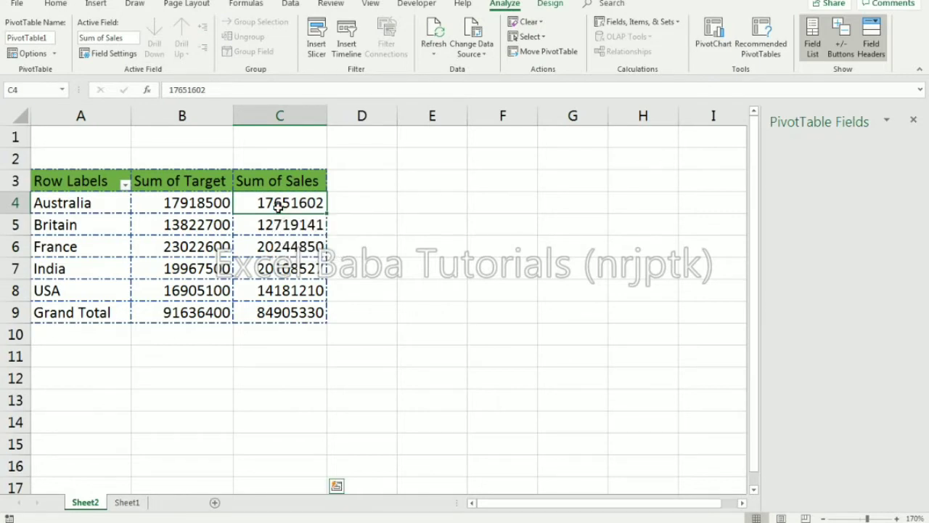
click(42, 163)
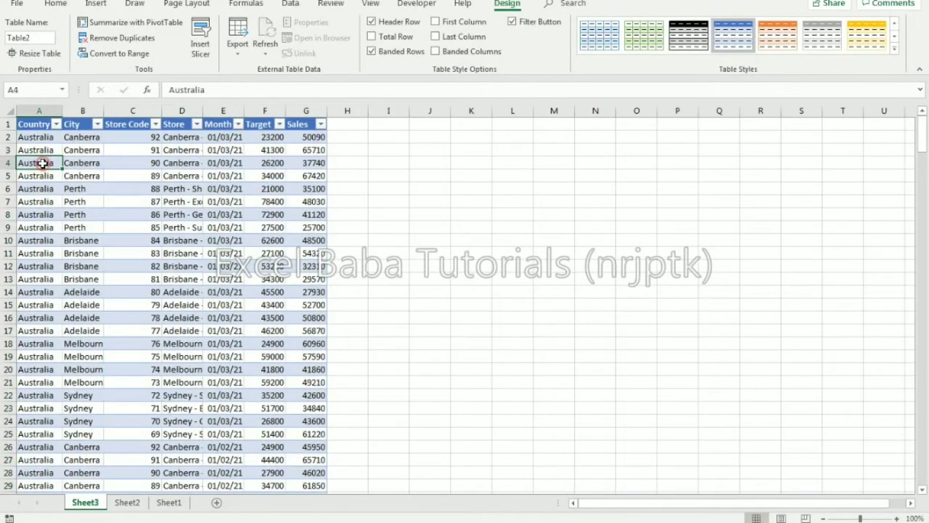
Examine the extracted Australia records from the last row back to the Country header in cell A1
click(294, 356)
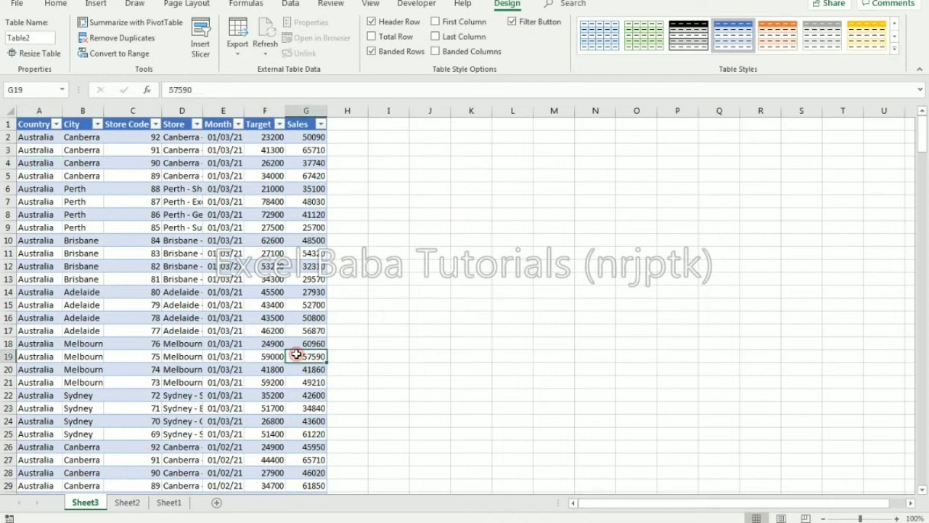
key(ctrl+Down)
key(ctrl+Up)
key(Left)
key(Left)
key(Left)
key(Left)
key(Left)
key(Left)
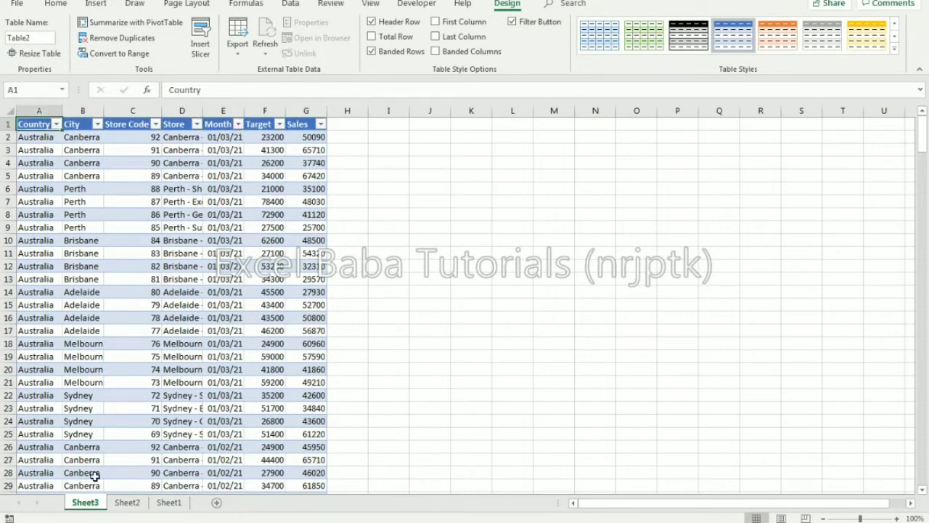
Delete Sheet3, which holds the extracted Australia records
right_click(83, 501)
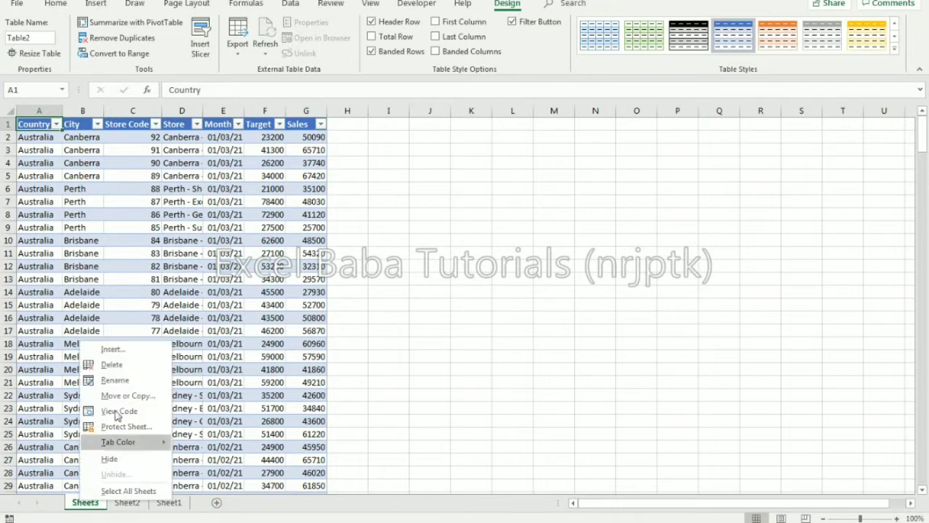
click(120, 365)
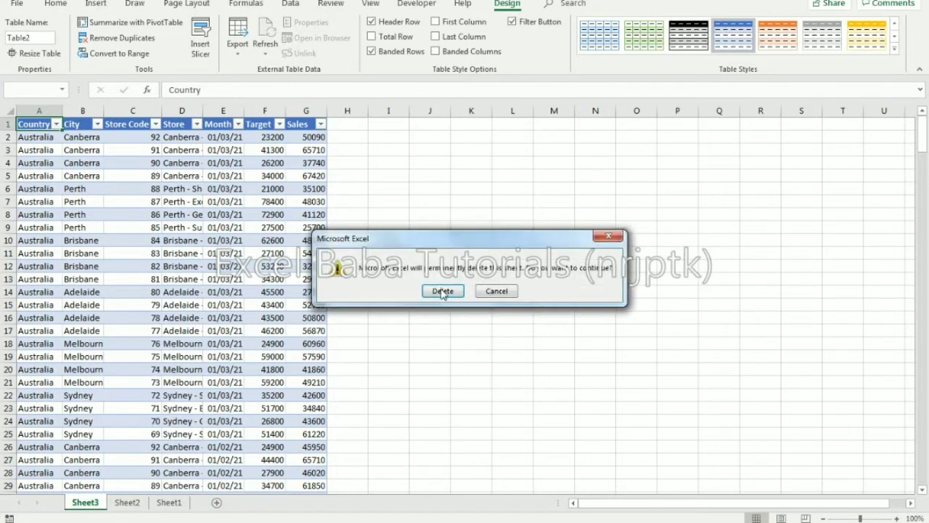
click(443, 291)
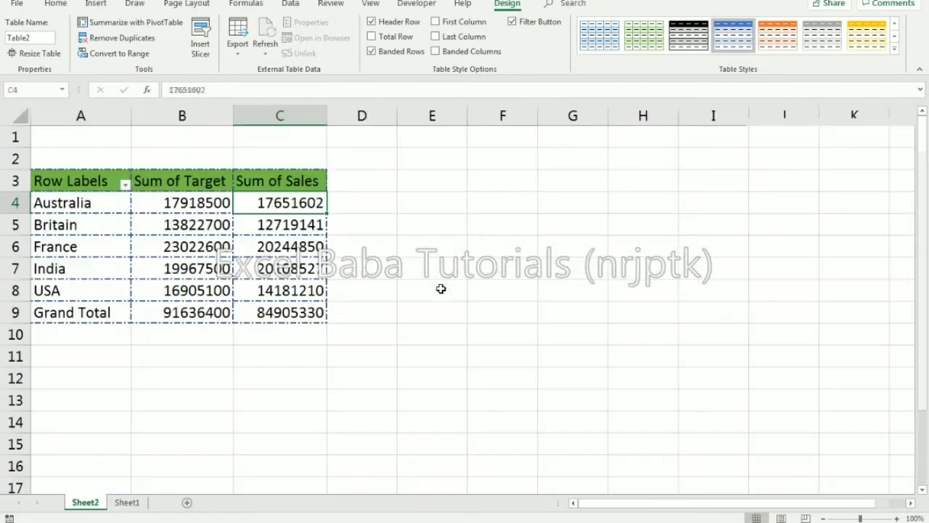
Permanently delete Sheet1, which holds the source data of the pivot table
click(127, 503)
right_click(127, 503)
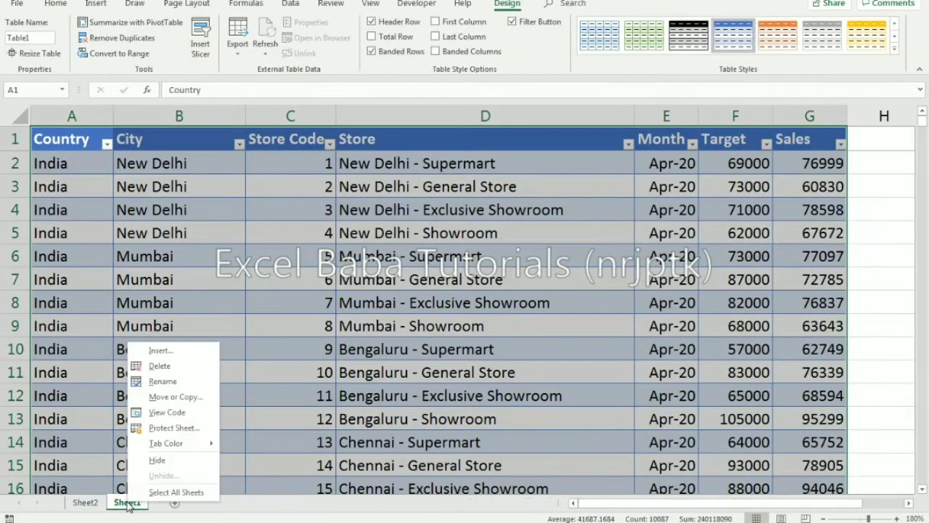
click(180, 367)
click(443, 290)
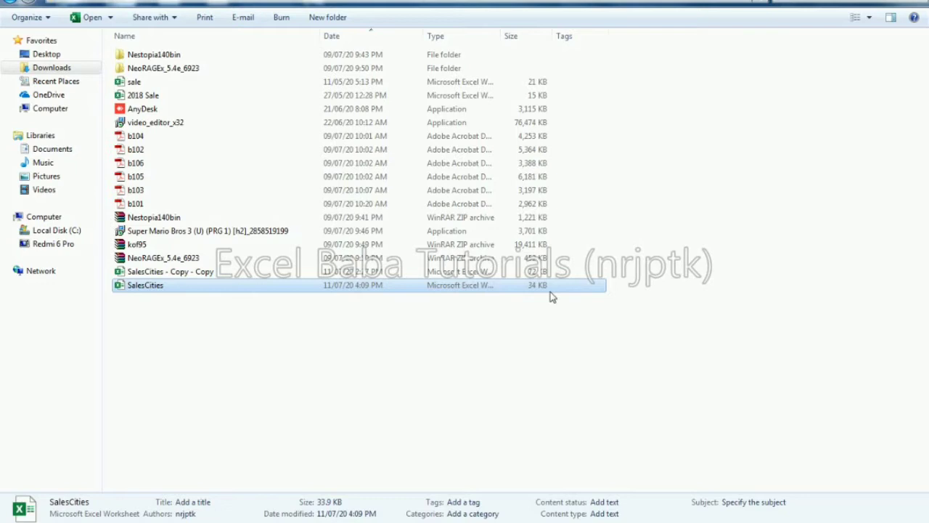
Open the SalesCities workbook from Downloads and extract all source records from the pivot table's Sum of Sales Grand Total onto a new sheet
double_click(148, 286)
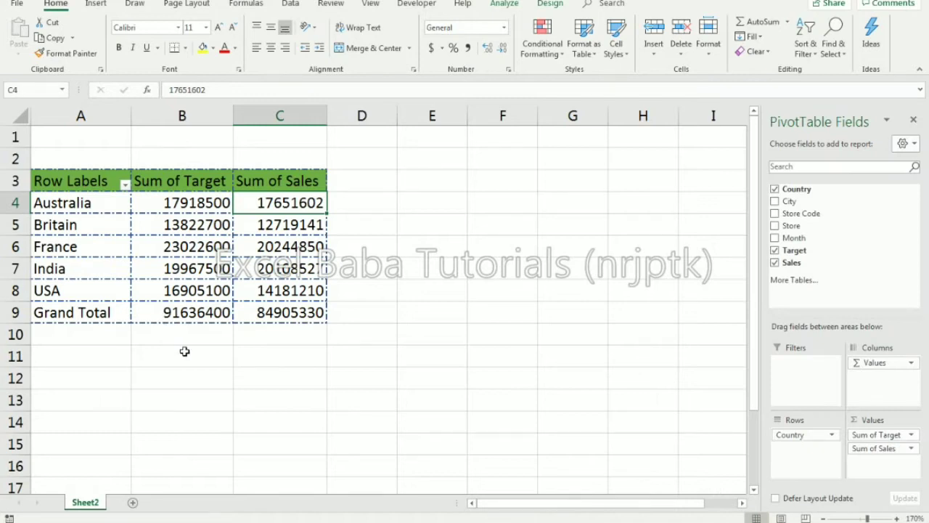
click(260, 312)
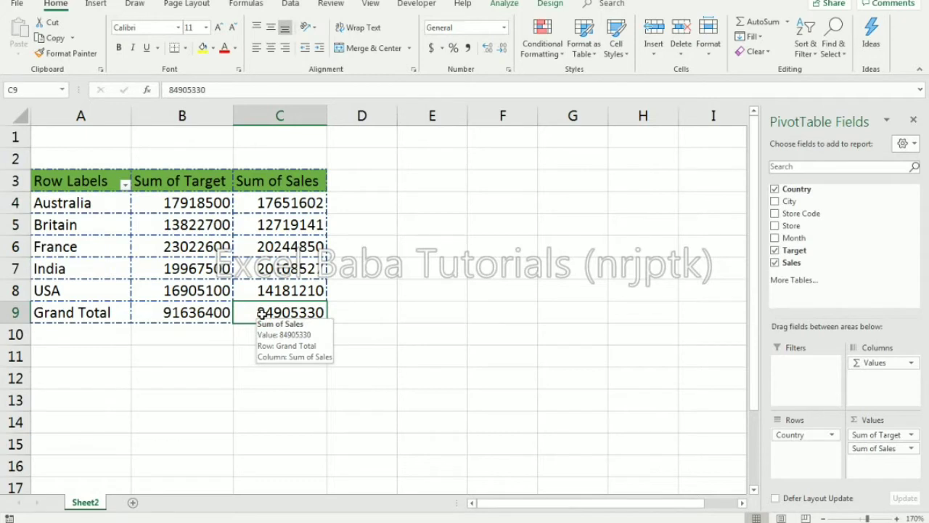
click(254, 292)
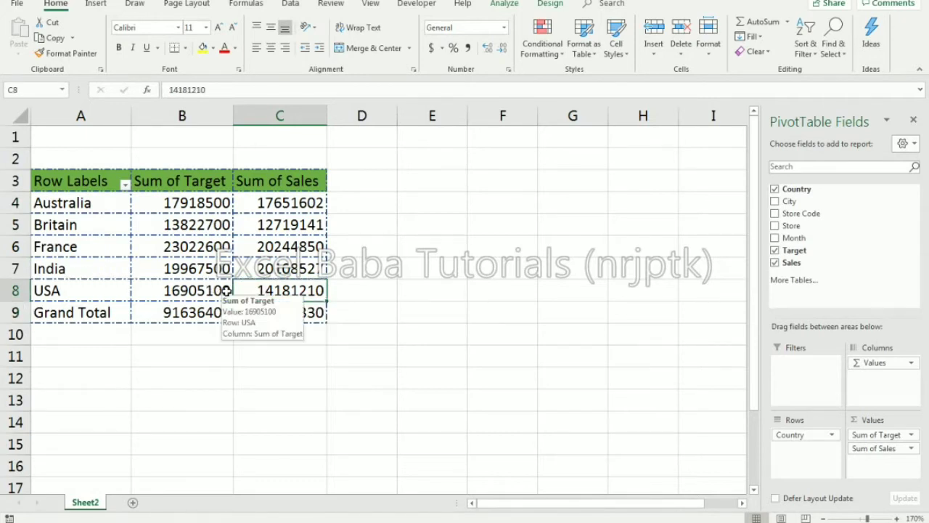
click(285, 314)
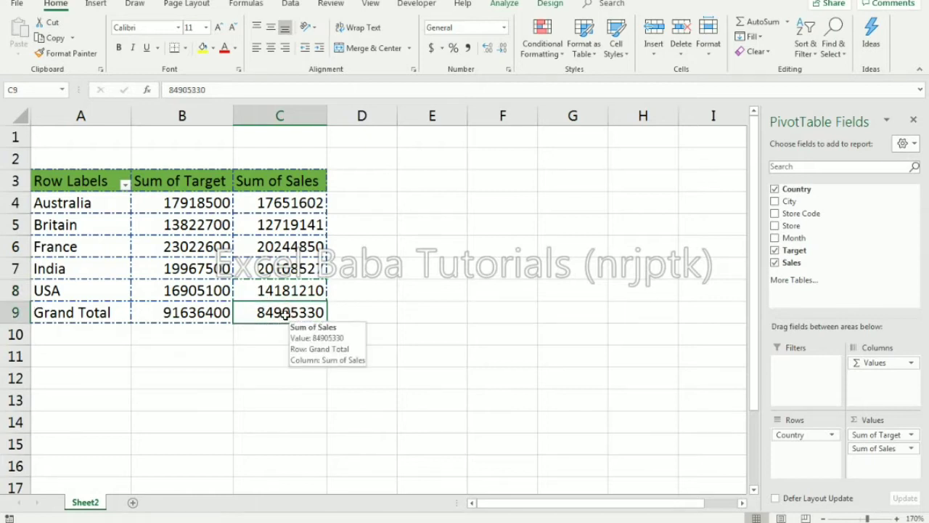
double_click(285, 314)
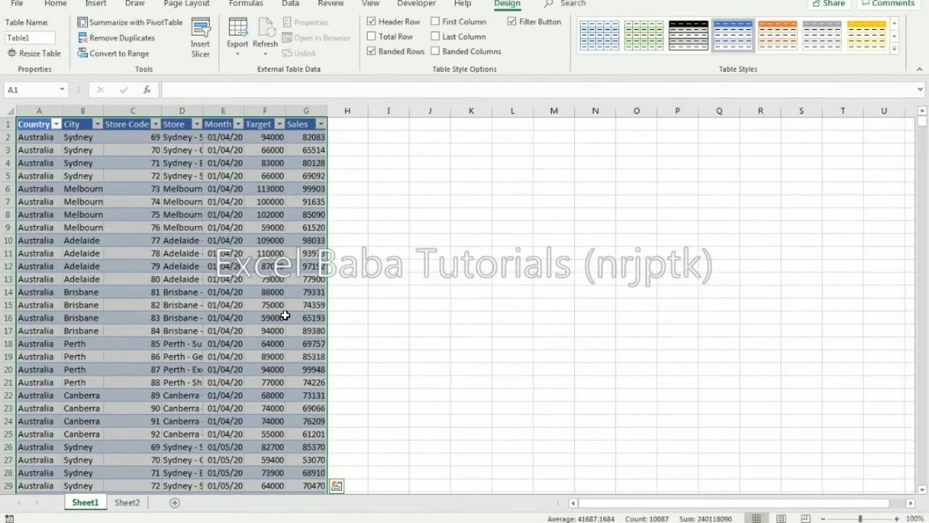
click(301, 176)
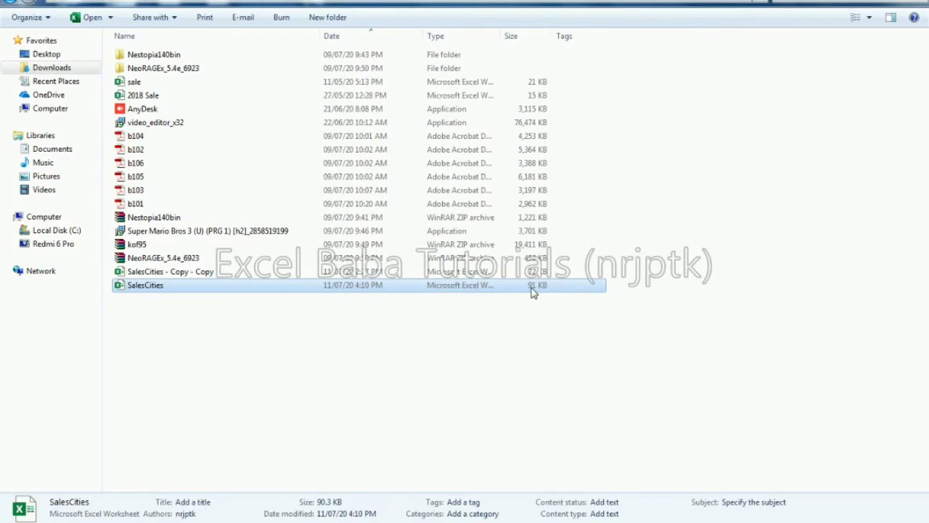
Insert a calculated field named Ach% with the formula = Sales/Target into the India pivot table on Sheet2
click(585, 521)
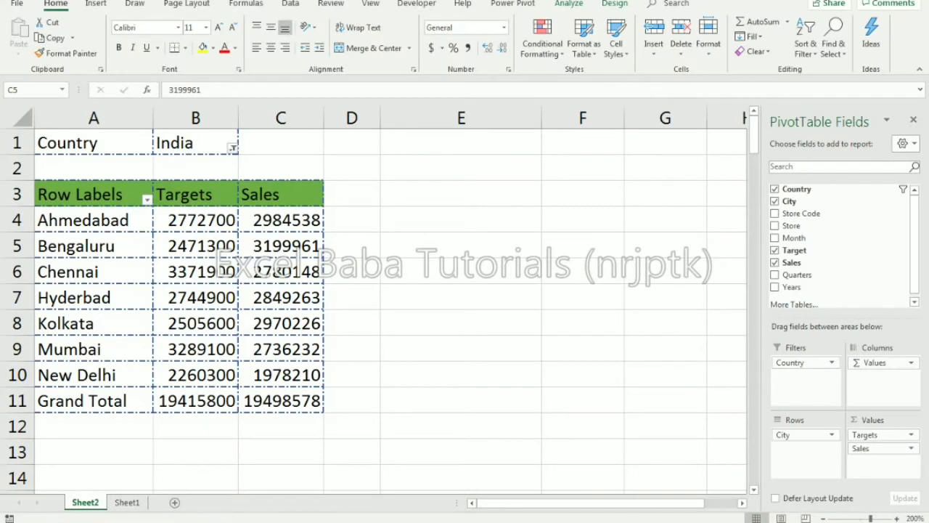
click(571, 4)
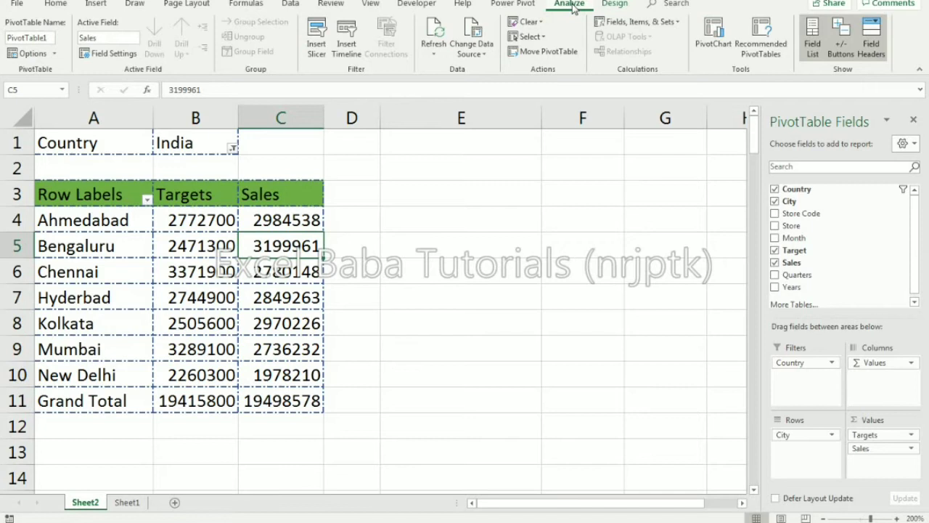
click(617, 22)
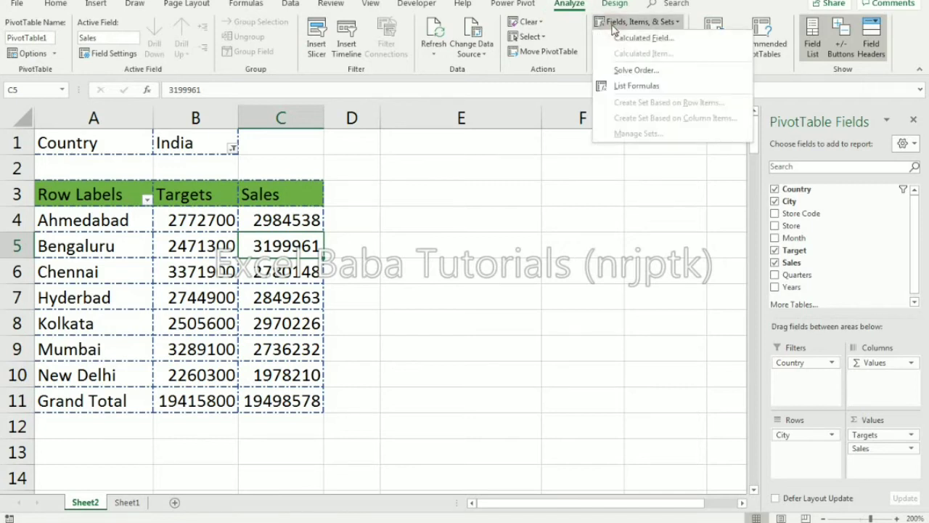
click(622, 41)
text(Ach%)
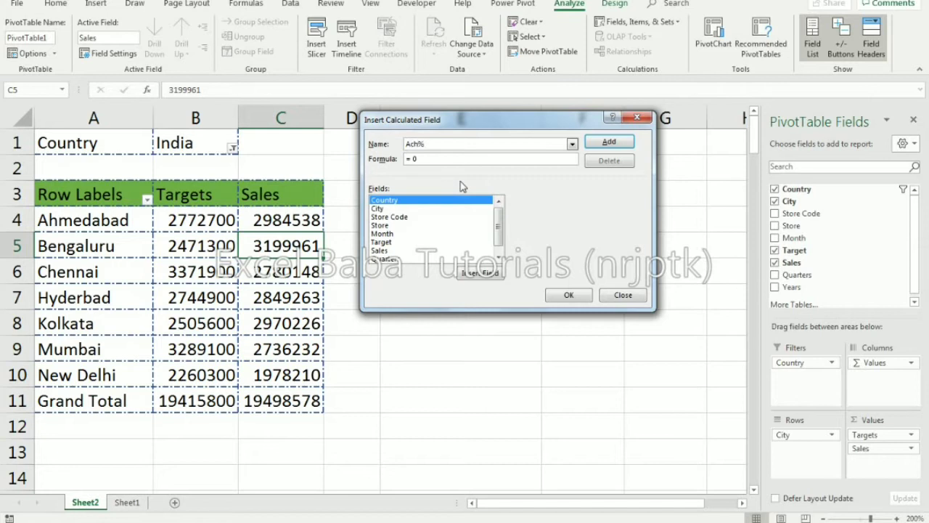
click(446, 160)
double_click(380, 250)
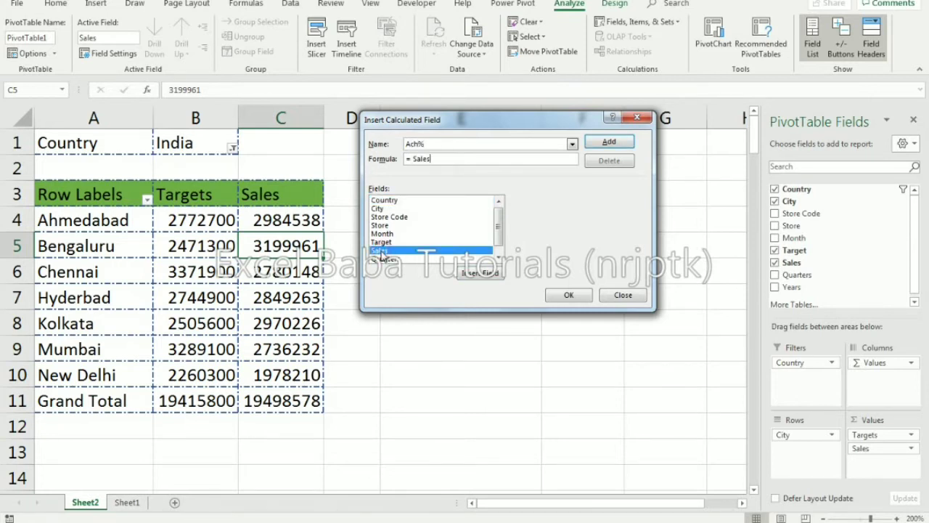
text(/)
double_click(392, 242)
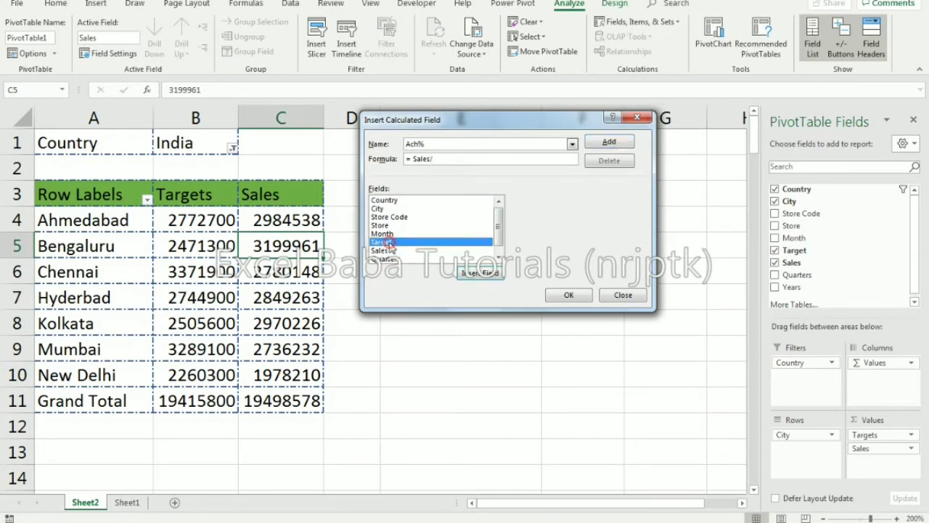
click(562, 293)
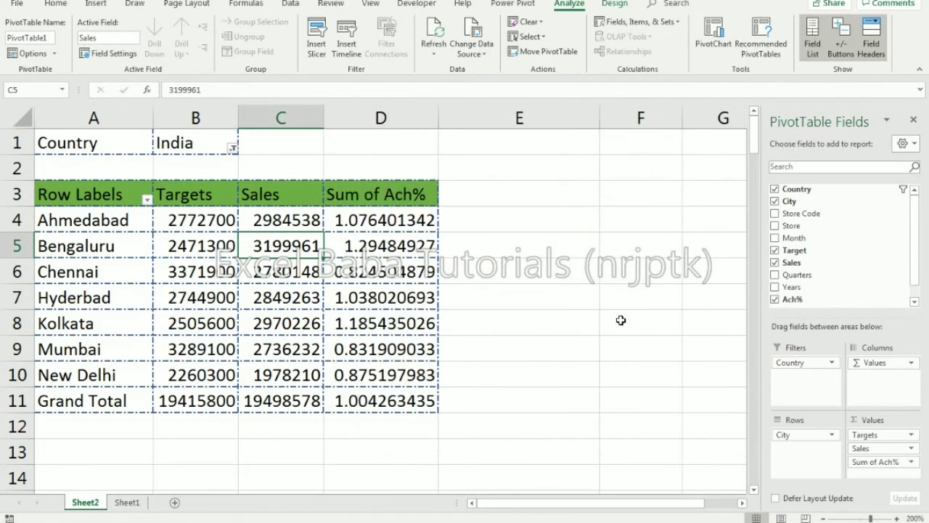
Format the Sum of Ach% value field as Percentage with 0 decimal places
click(911, 462)
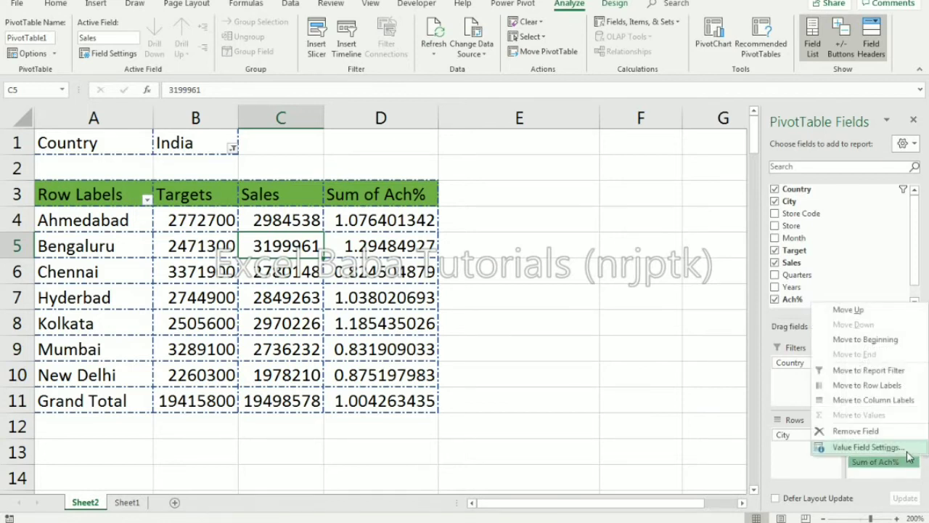
click(906, 444)
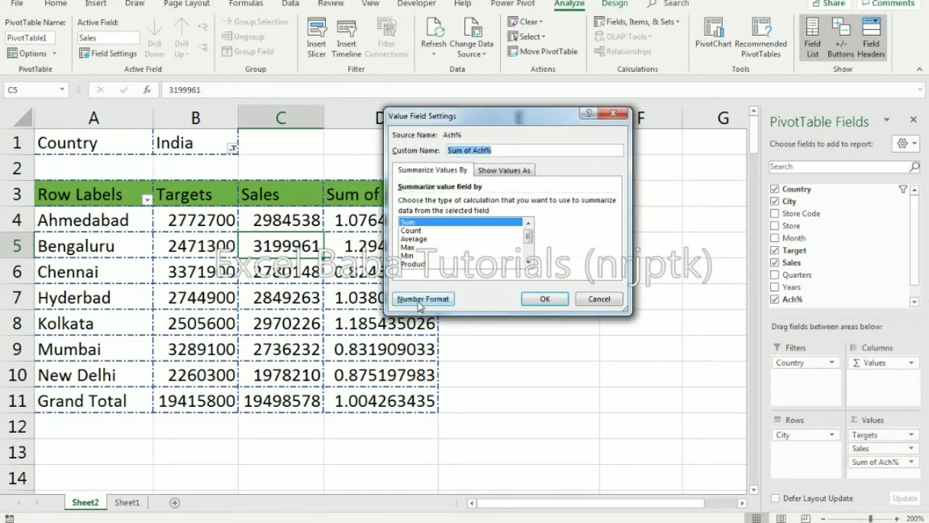
click(420, 300)
click(372, 163)
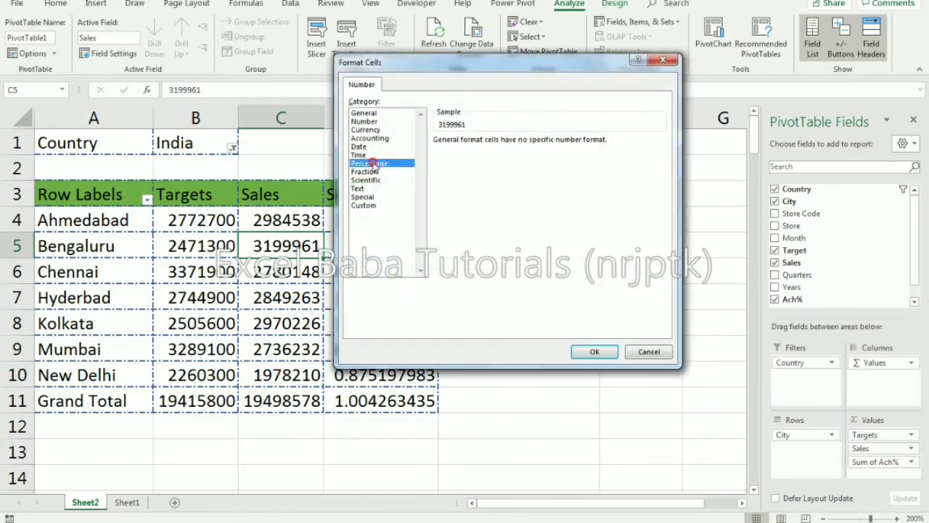
click(521, 145)
click(521, 145)
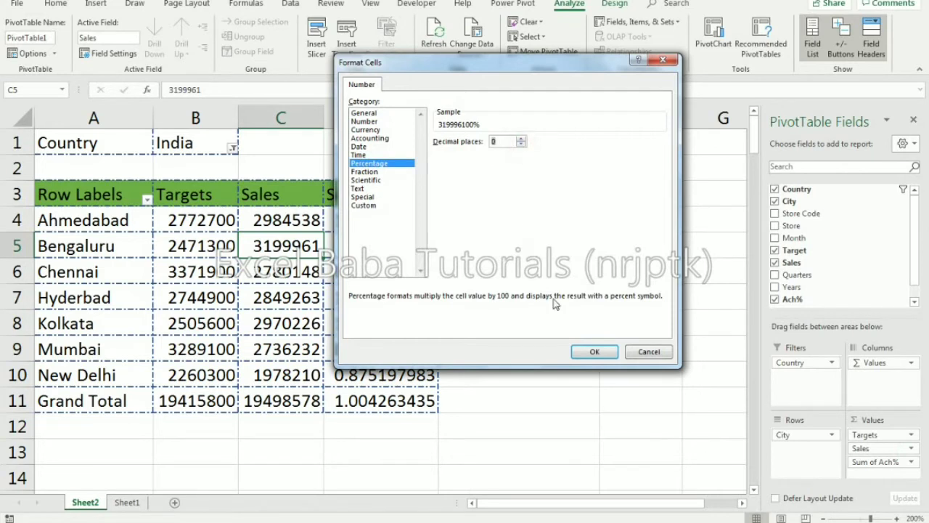
click(591, 354)
click(544, 298)
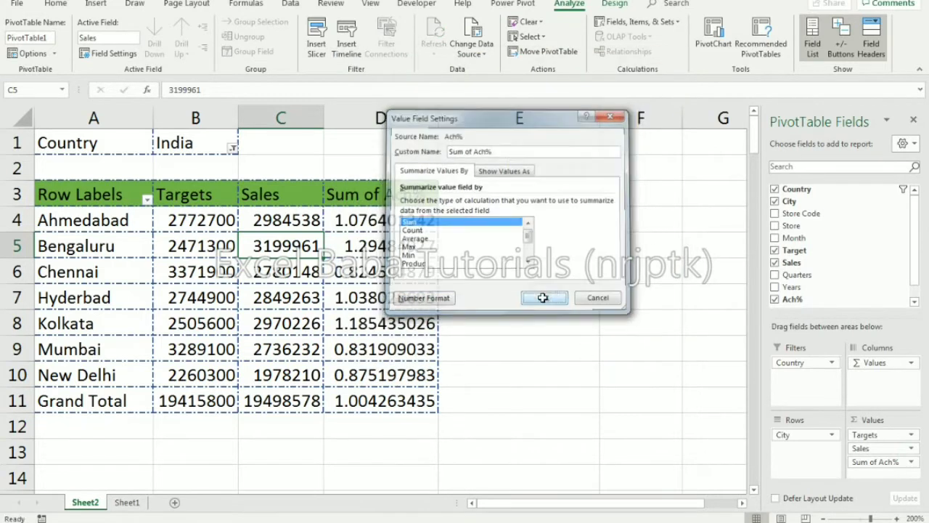
click(391, 235)
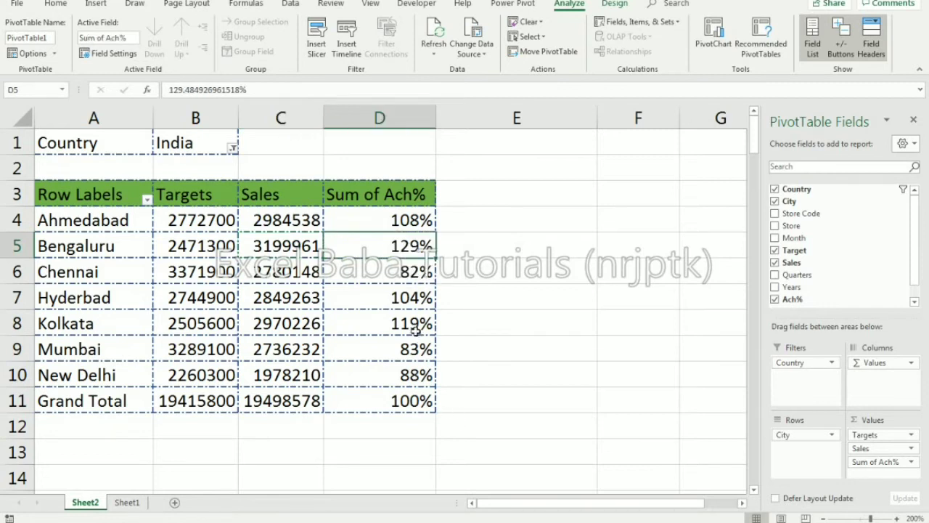
Rename the Sum of Ach% column header in cell D3 as Ach%
click(373, 200)
text(Ach%)
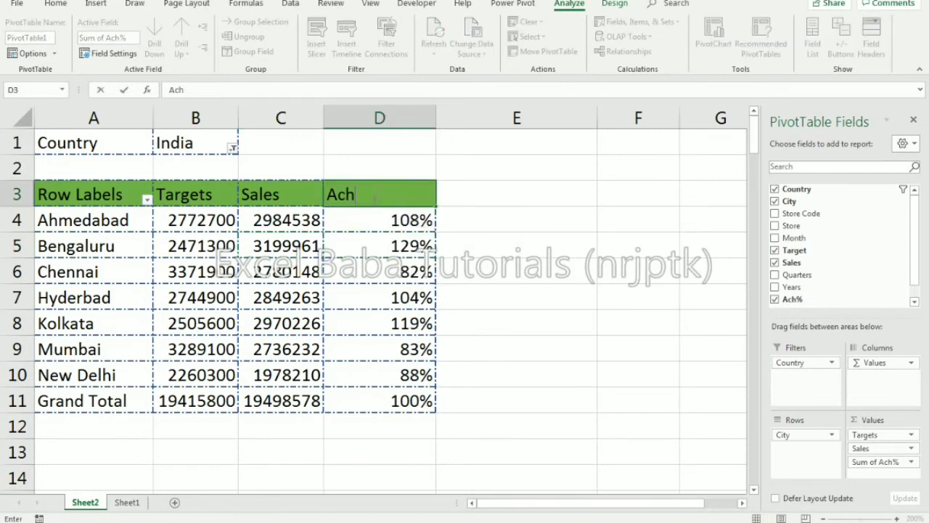
key(Return)
key(Return)
key(Return)
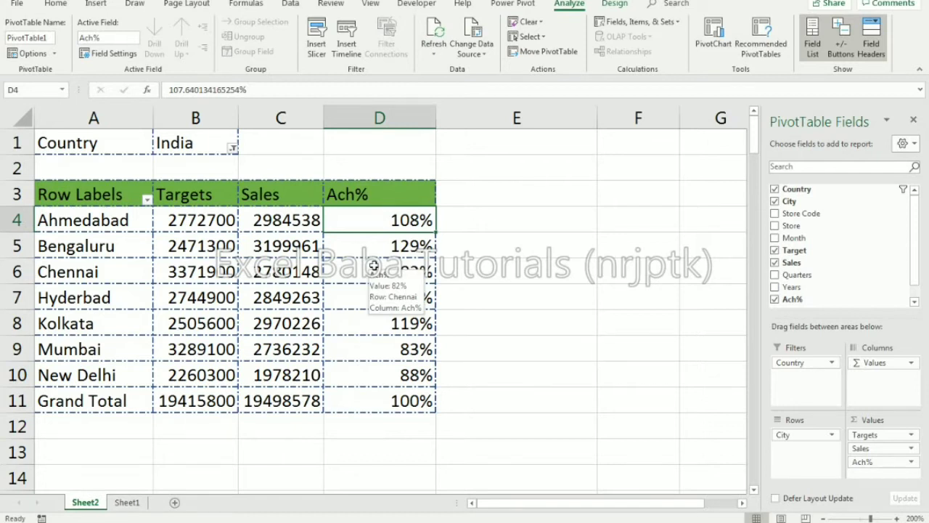
Insert a calculated field named NextMonthTarget with the formula =('Ach%'+0.20)*Sales into the pivot table
click(662, 27)
click(653, 40)
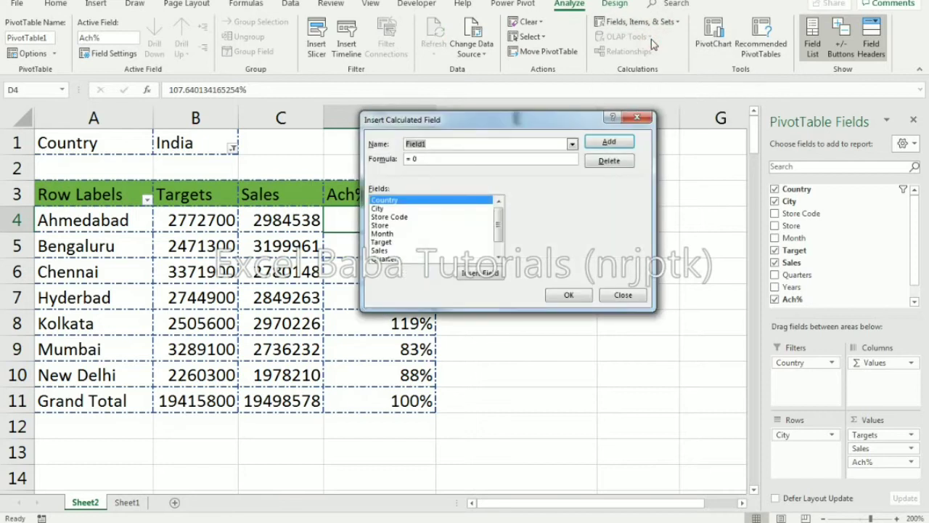
text(NextMo)
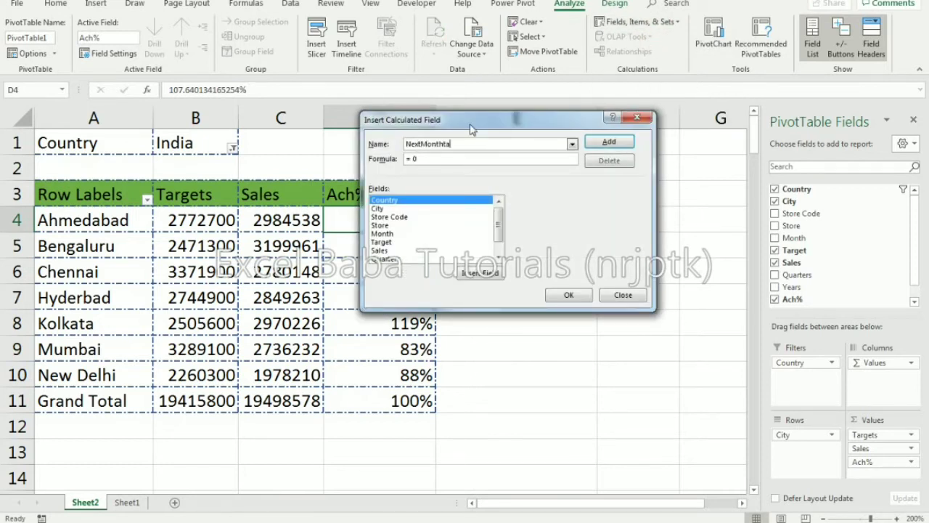
text(nthTarget)
click(439, 161)
key(BackSpace)
drag(499, 232, 498, 255)
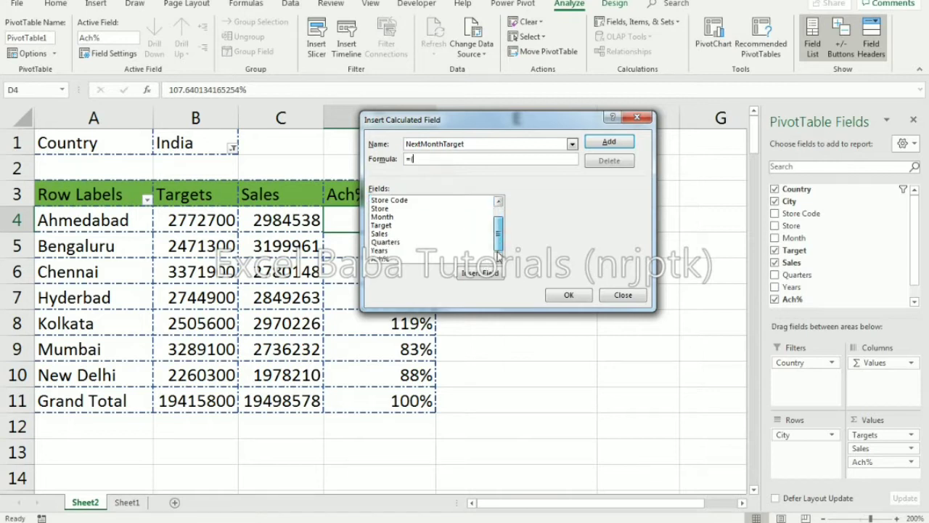
click(405, 260)
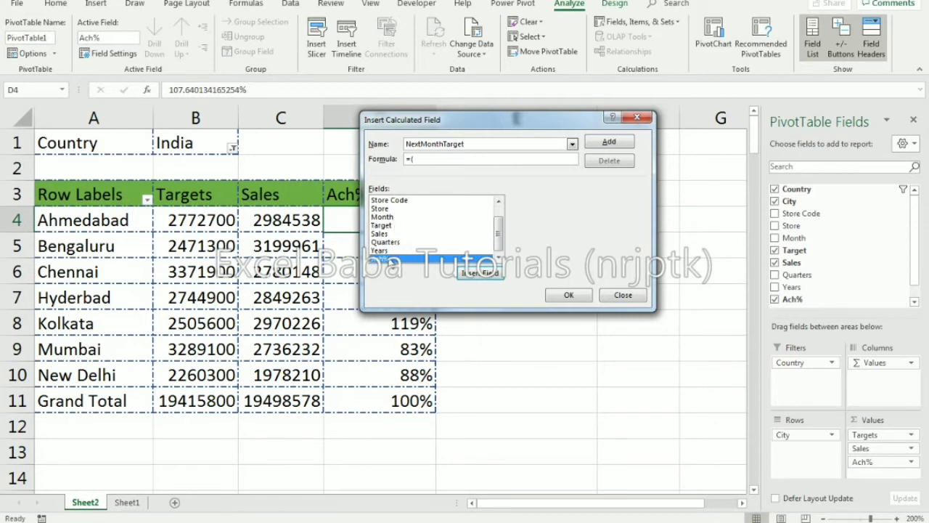
double_click(389, 260)
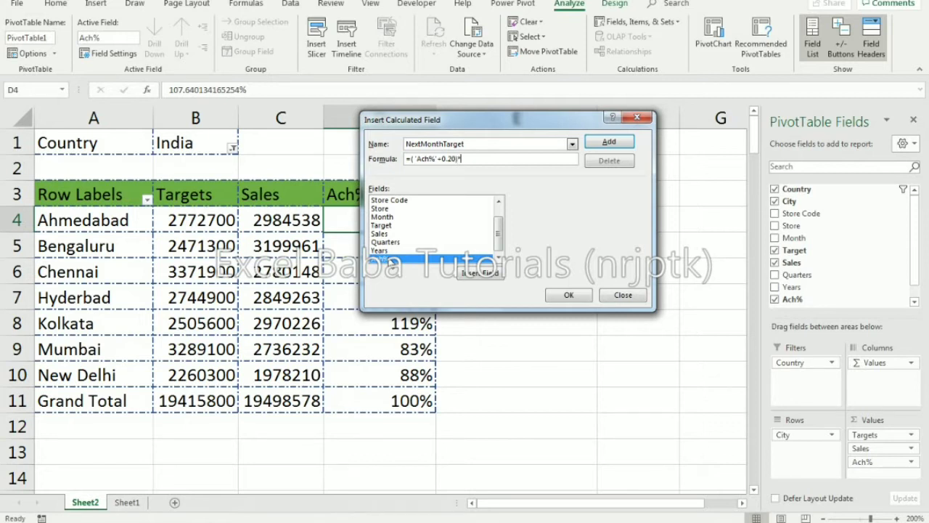
double_click(380, 234)
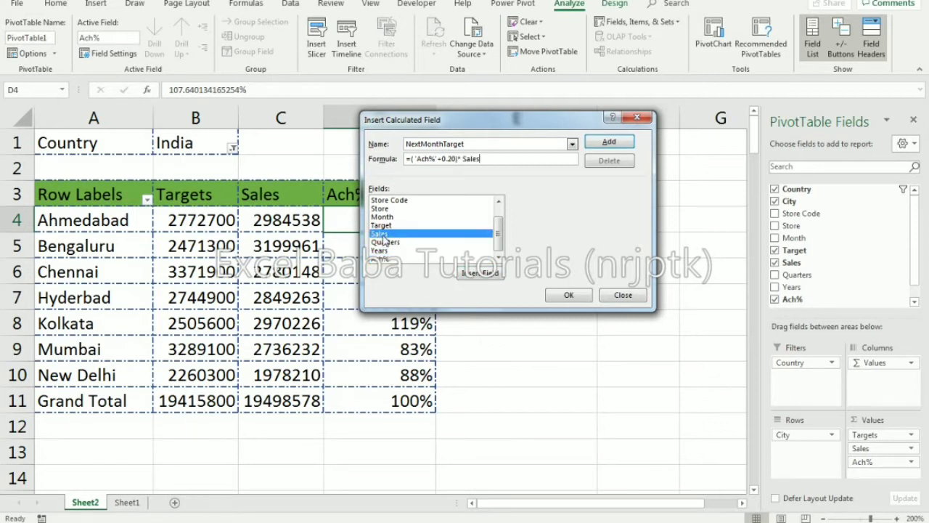
click(561, 294)
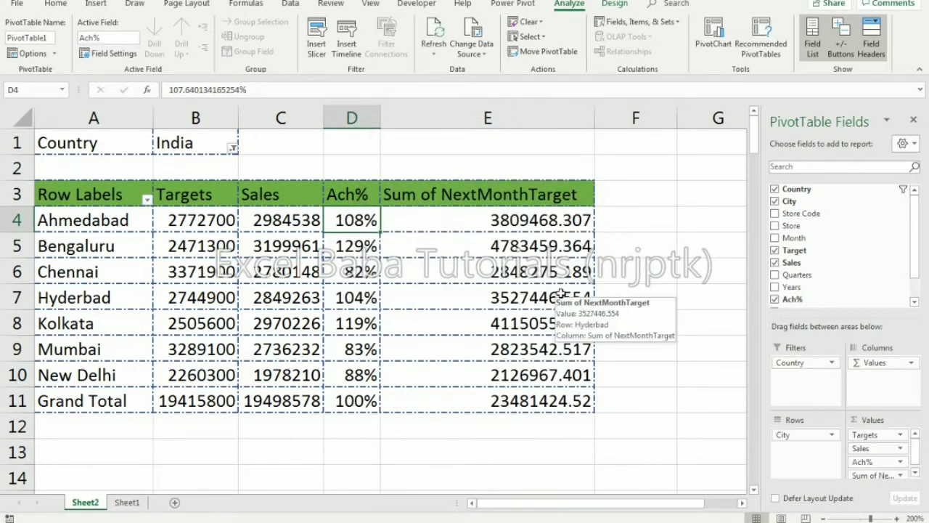
click(541, 221)
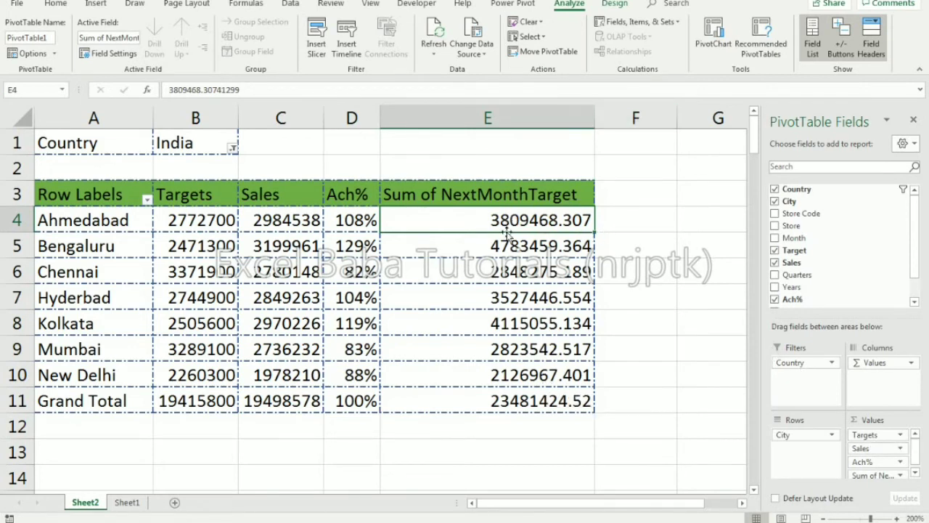
Modify the NextMonthTarget calculated field by wrapping its formula in MROUND so values round to the nearest 1000
mouse_move(493, 247)
click(661, 26)
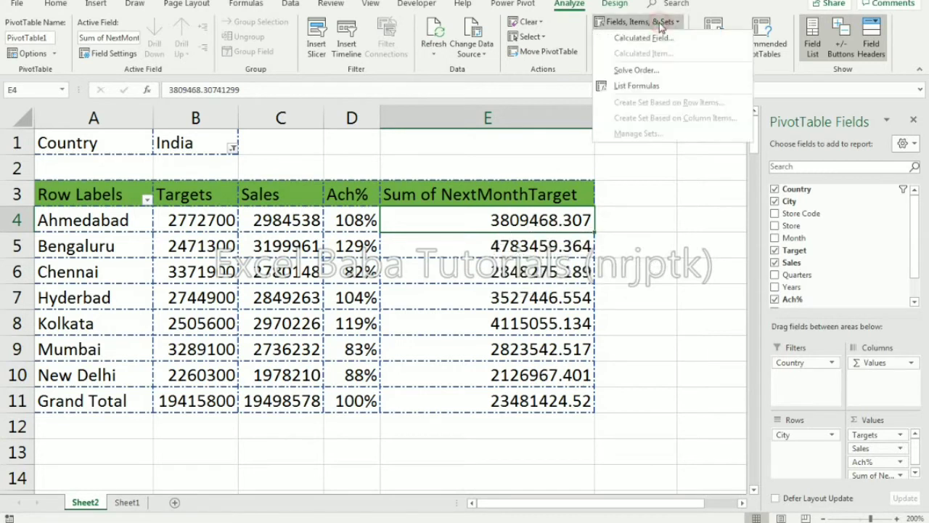
click(648, 39)
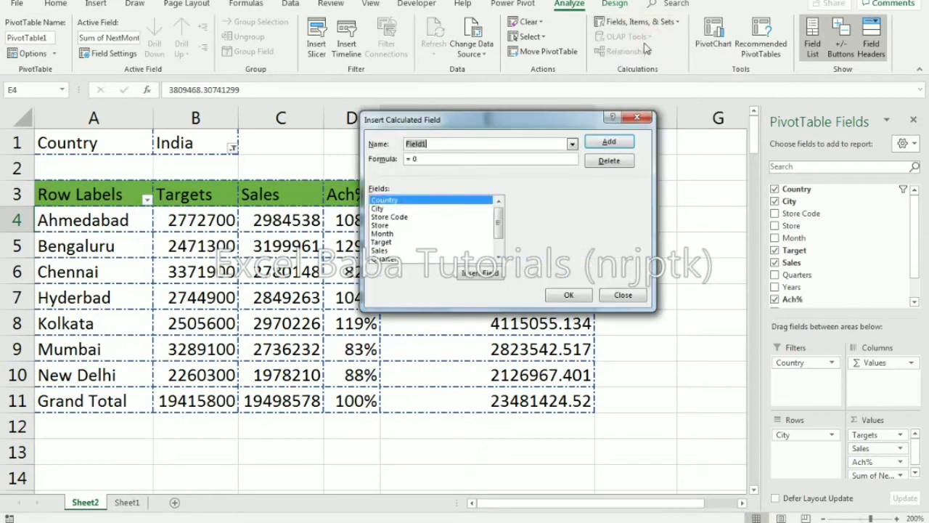
click(572, 143)
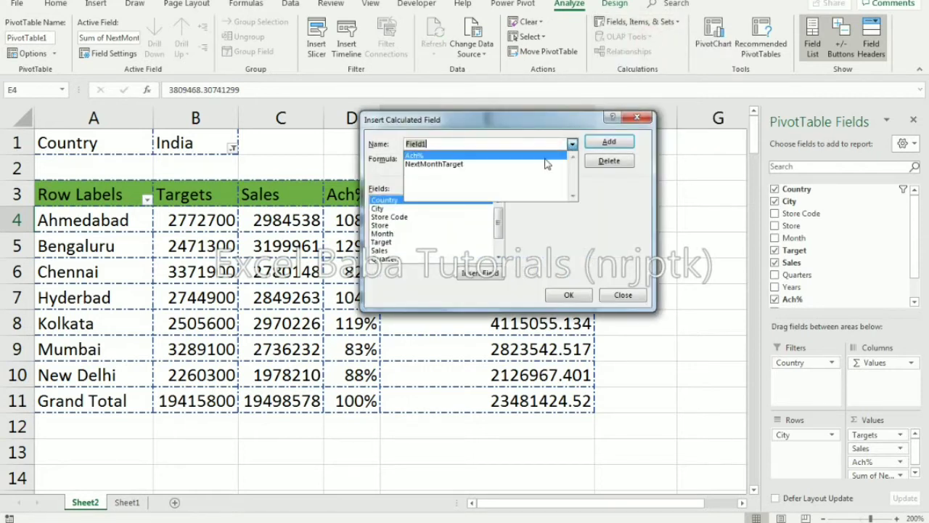
click(545, 166)
click(413, 159)
click(413, 159)
text(mround)
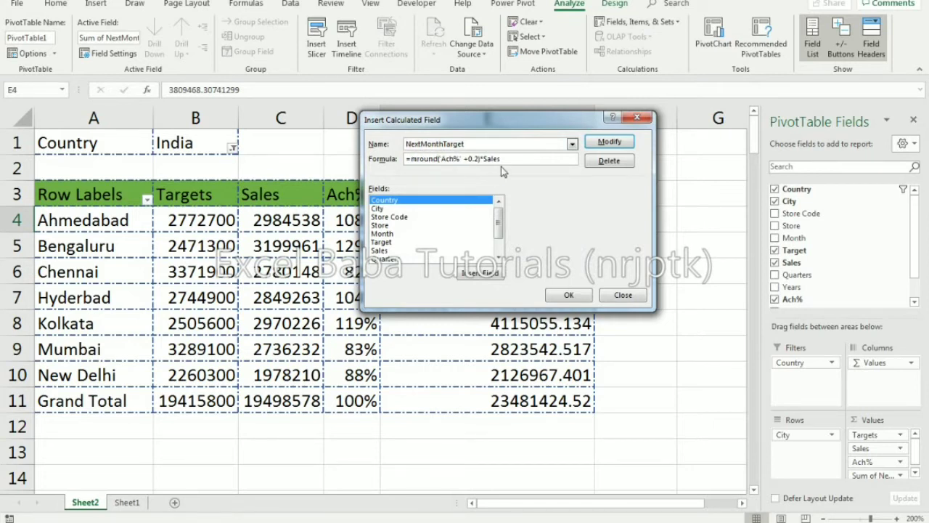
text(()
text(0))
click(568, 296)
drag(549, 220, 546, 320)
Rename the Sum of NextMonthTarget column header in cell E3 as Next Month Target
click(511, 198)
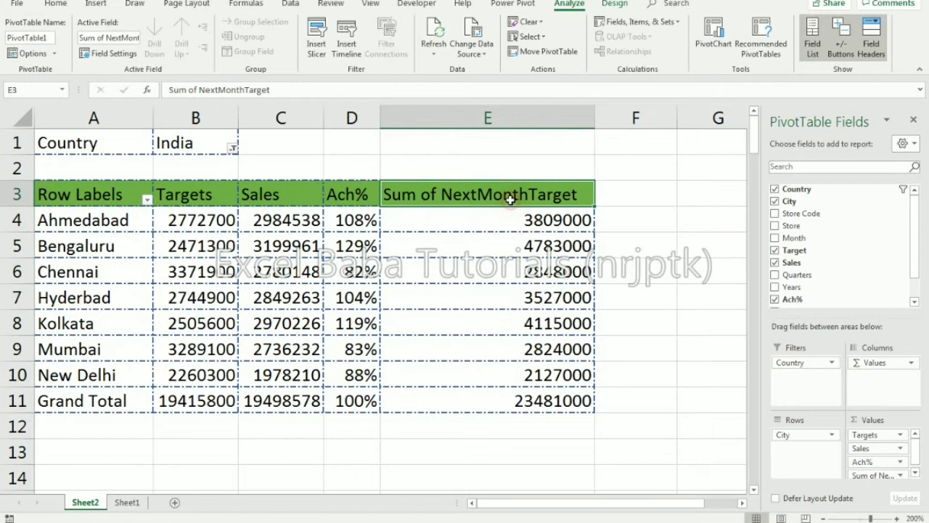
text(Next Mo)
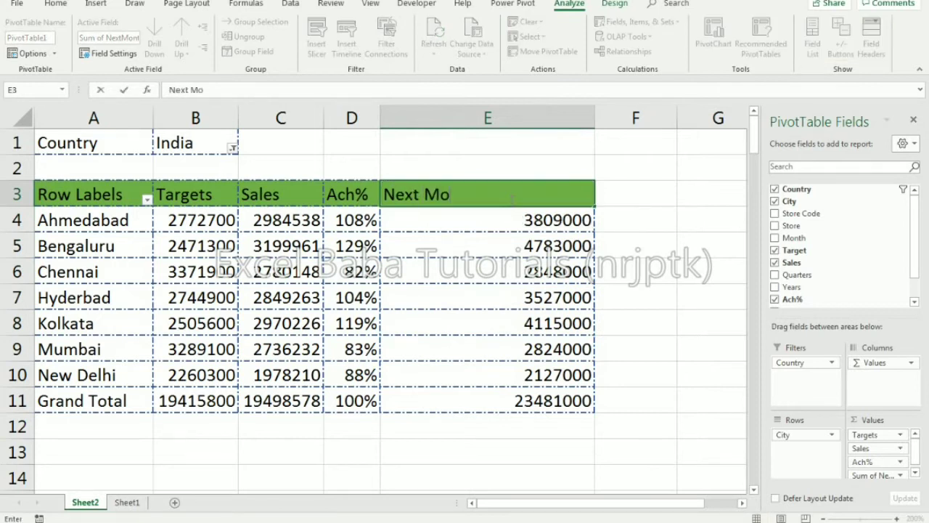
text(nth Target)
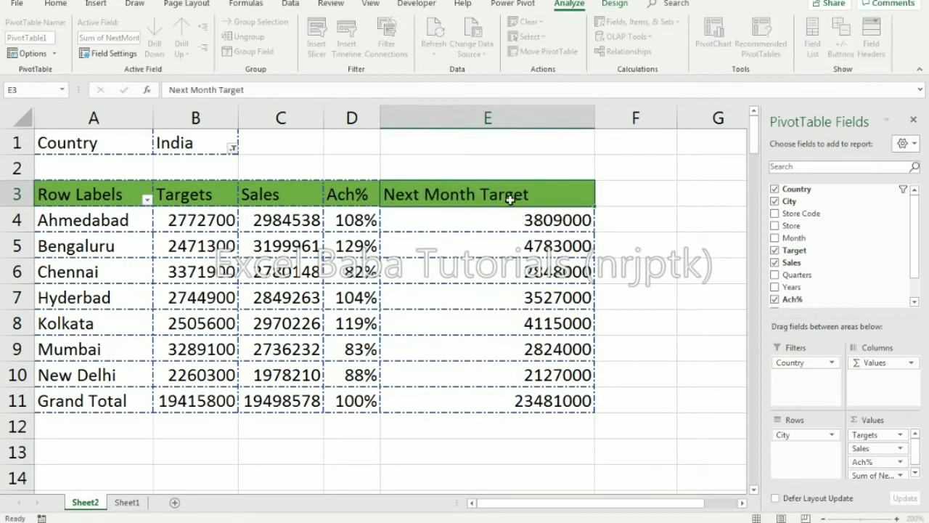
key(Return)
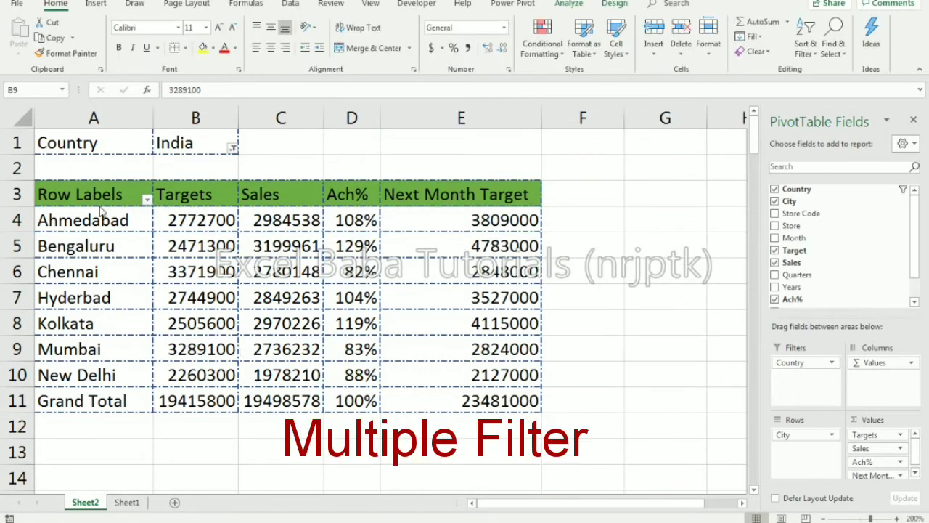
Examine the pivot table's Row Labels column A3:A11 and value columns B3:E11 for available header filters
click(86, 196)
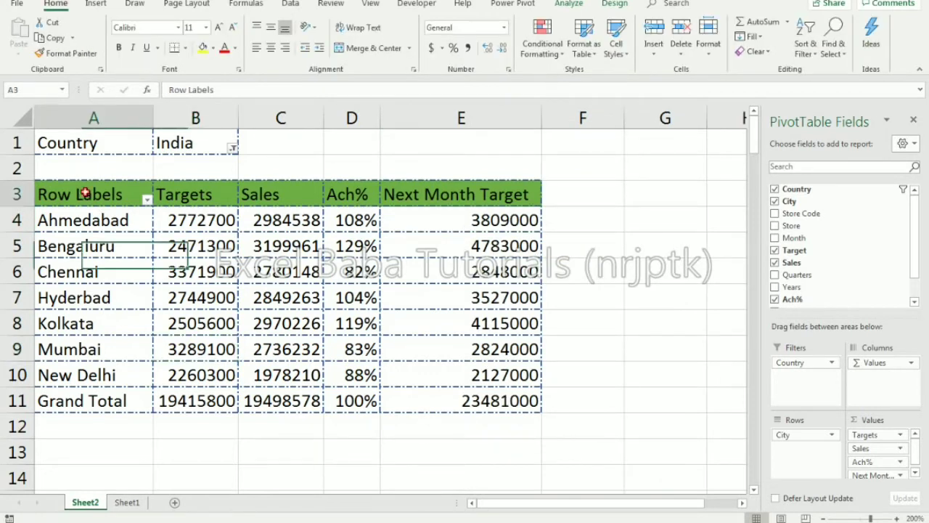
drag(119, 185, 124, 400)
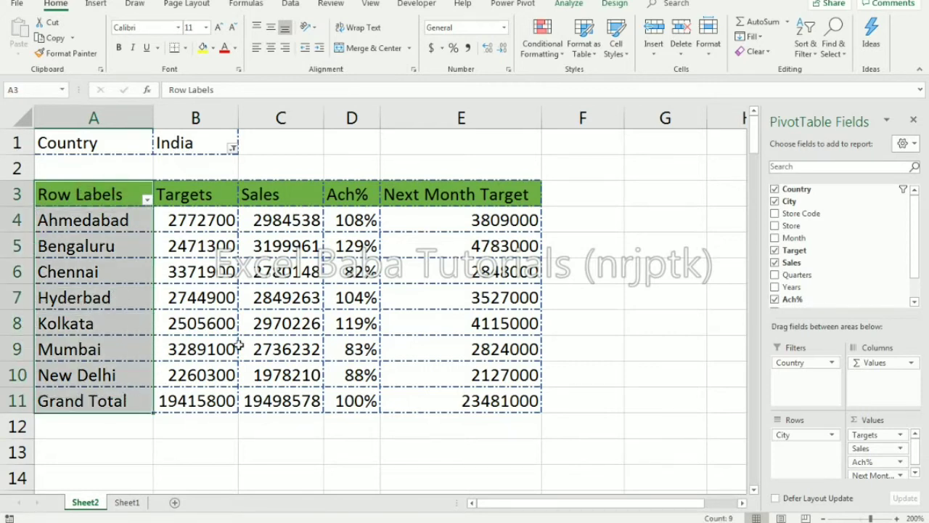
drag(202, 192, 474, 392)
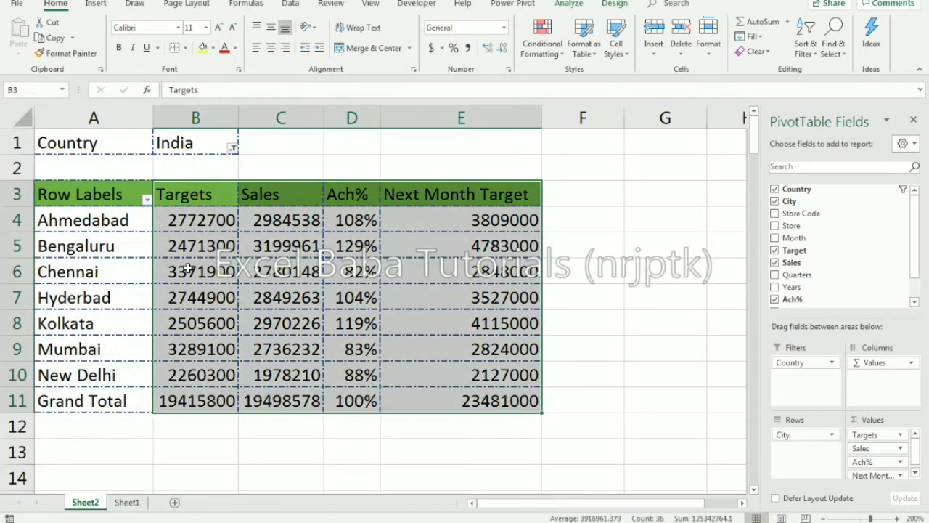
click(120, 230)
click(136, 195)
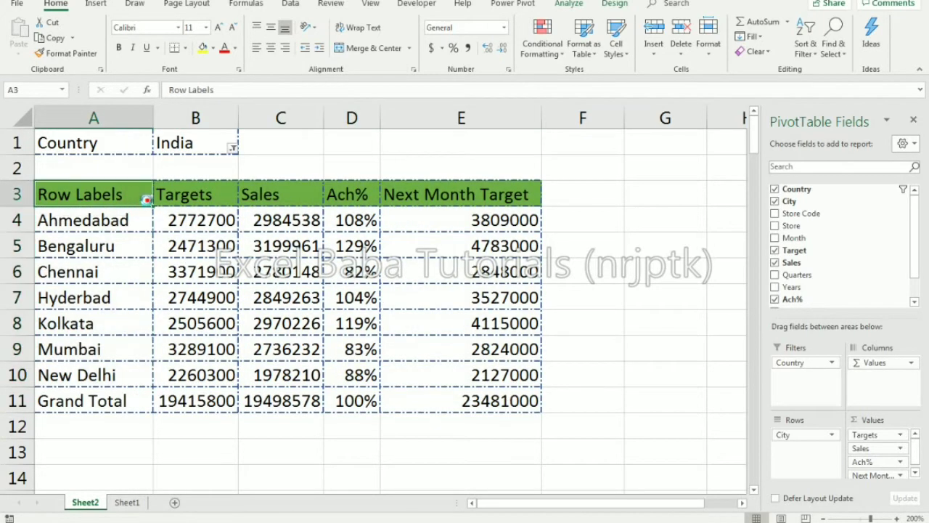
Apply a label filter to the City row labels so that only items equal to Chennai are shown
click(147, 200)
mouse_move(133, 285)
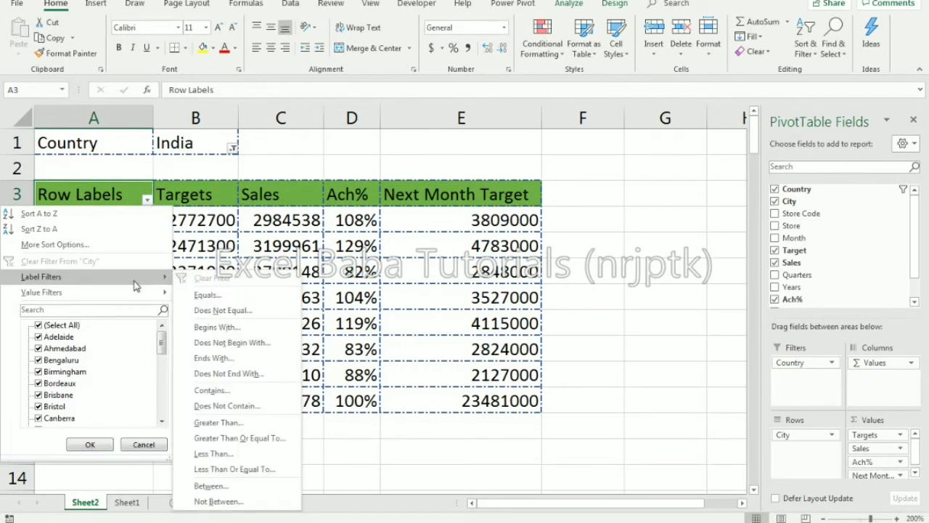
click(207, 296)
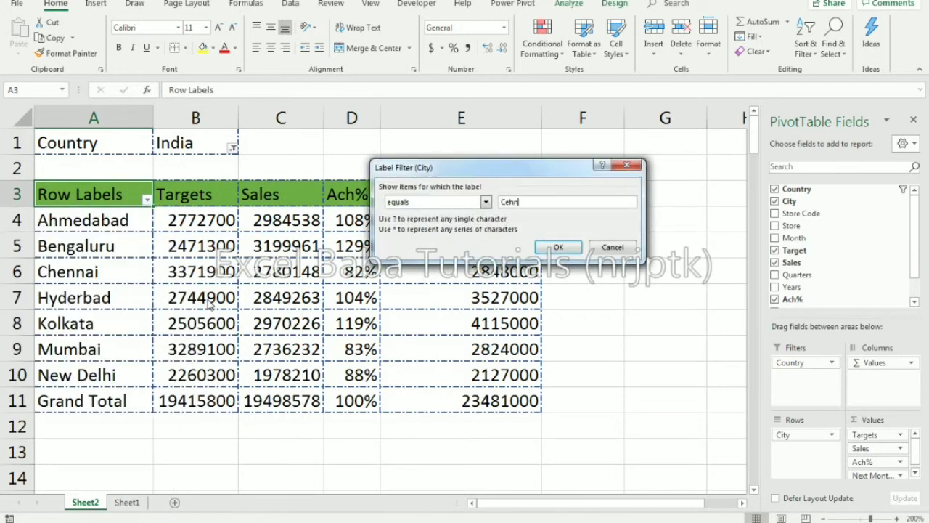
text(Chennai)
key(Return)
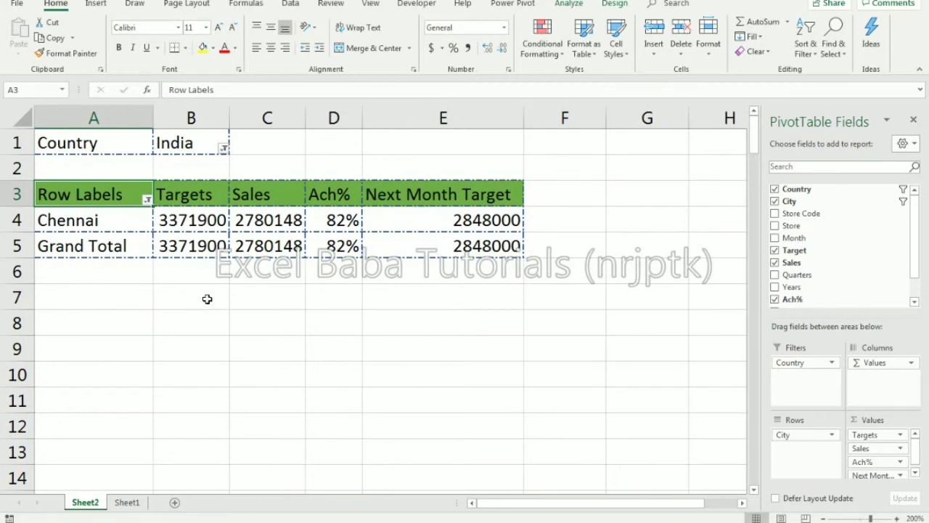
Apply a value filter to the City row labels for items whose Targets value is greater than 100%
click(147, 199)
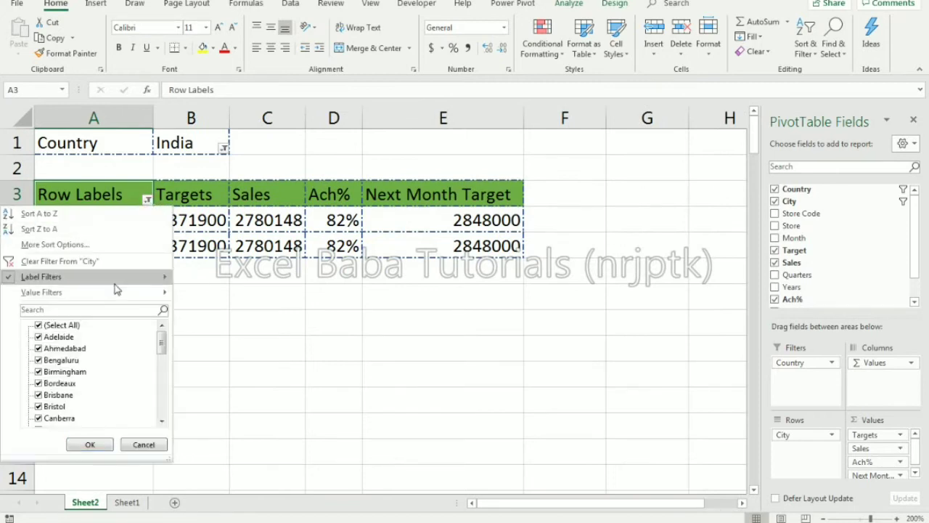
mouse_move(115, 294)
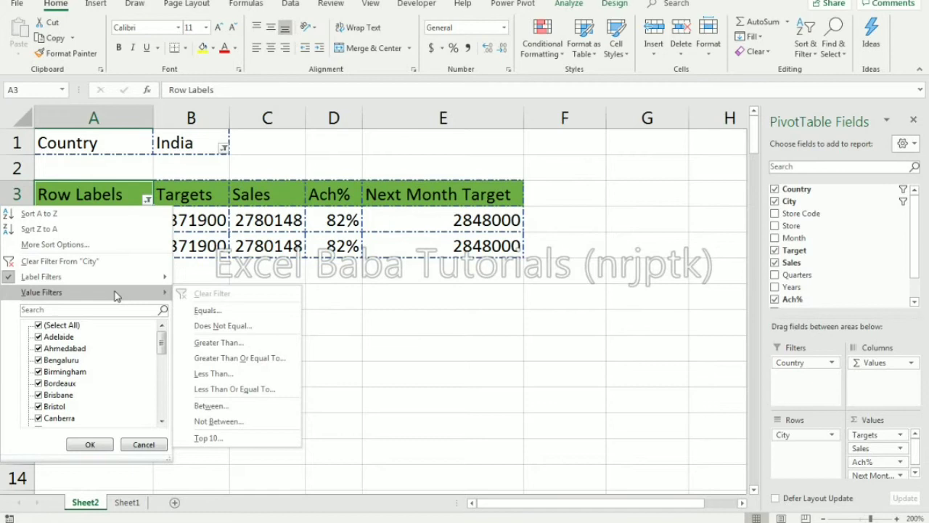
click(207, 348)
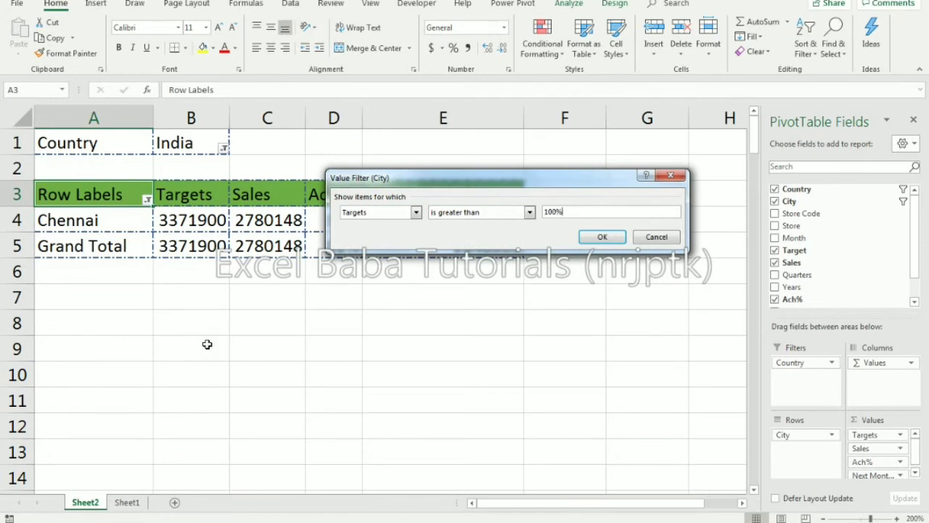
key(Return)
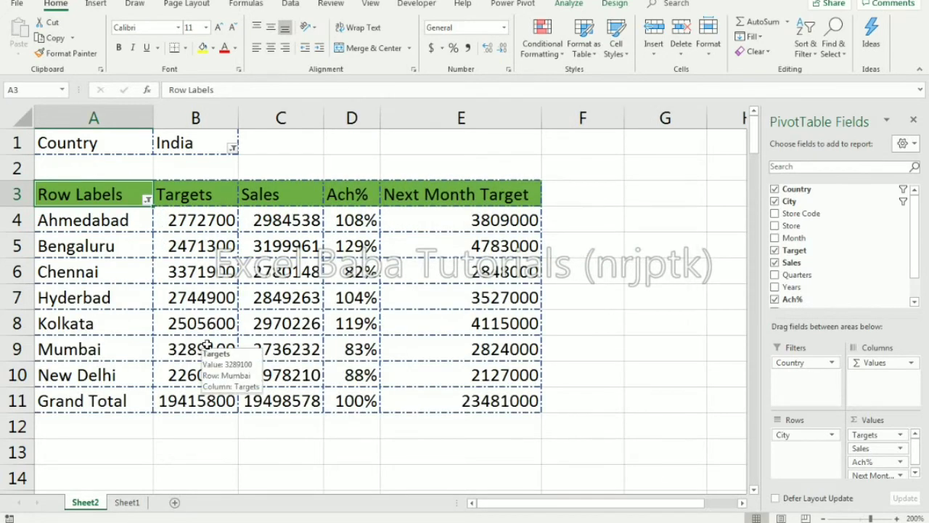
click(148, 199)
mouse_move(71, 282)
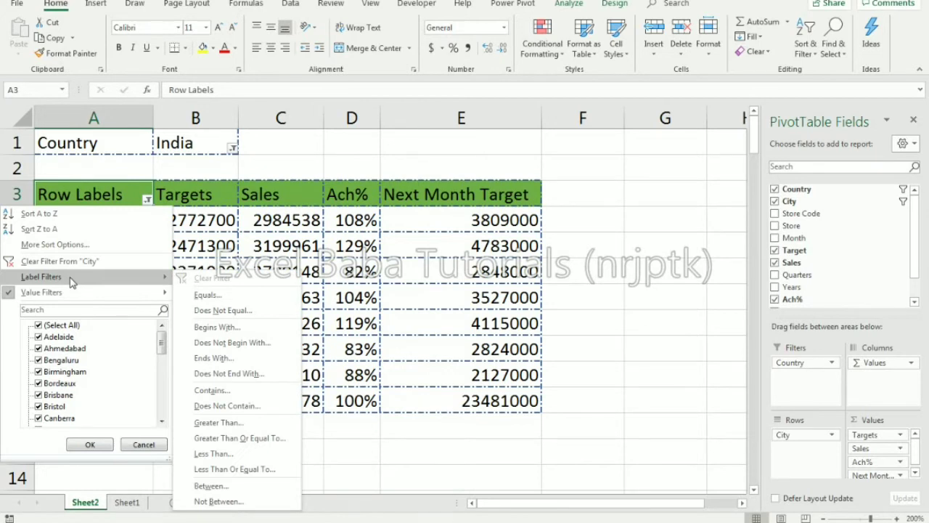
click(240, 246)
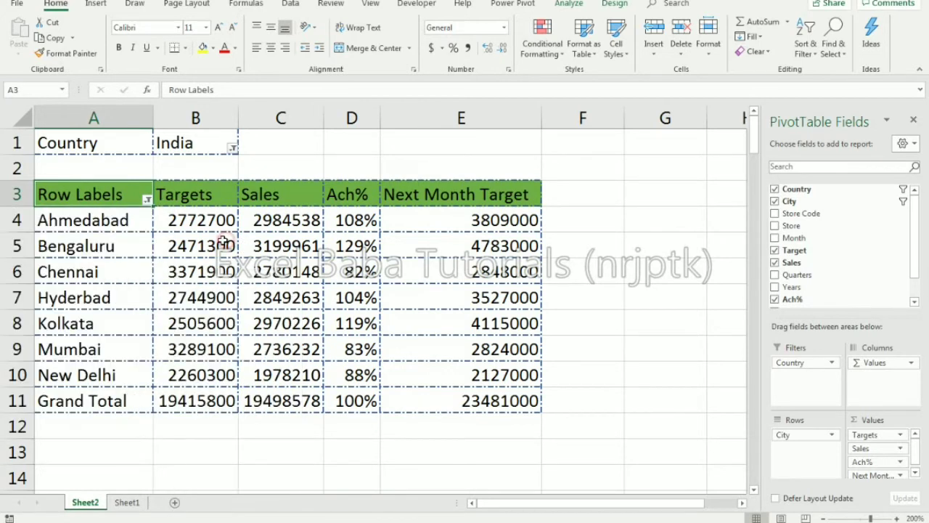
Allow multiple filters per field in the pivot table's totals and filters options
right_click(163, 252)
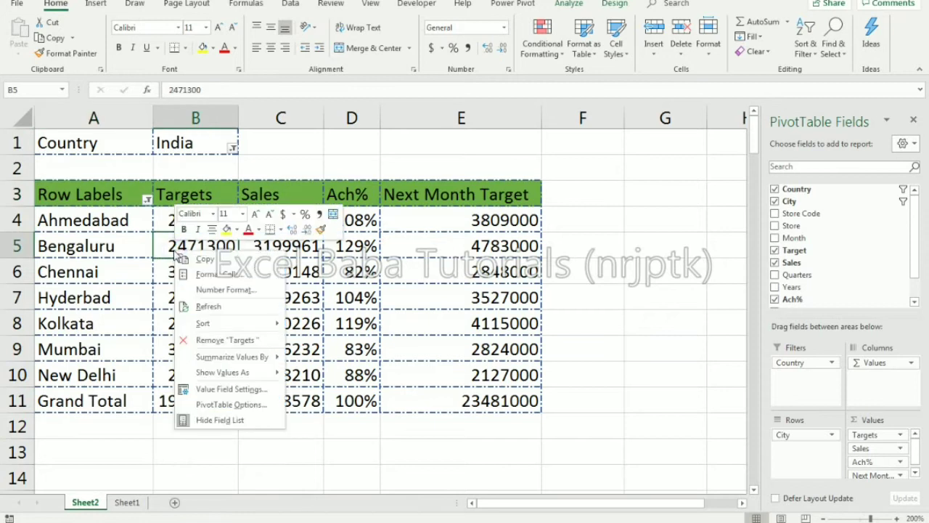
click(221, 405)
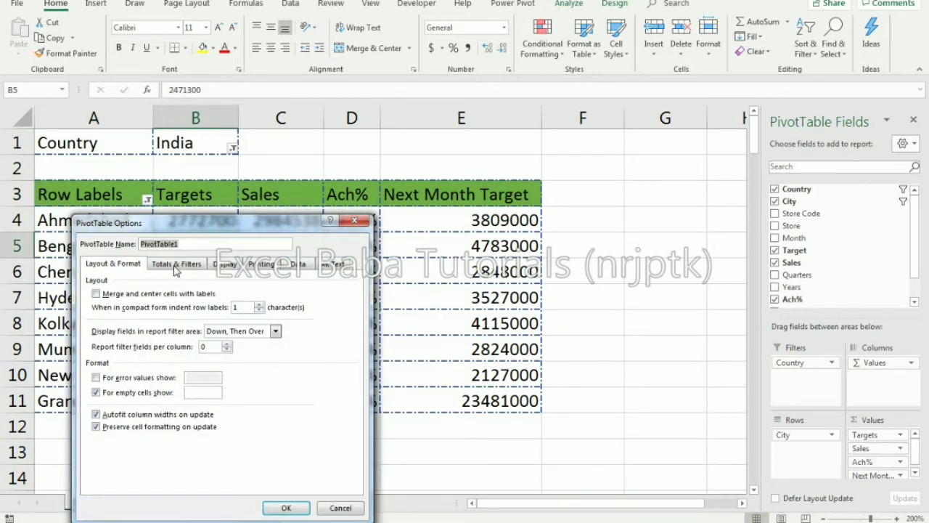
click(175, 264)
click(128, 348)
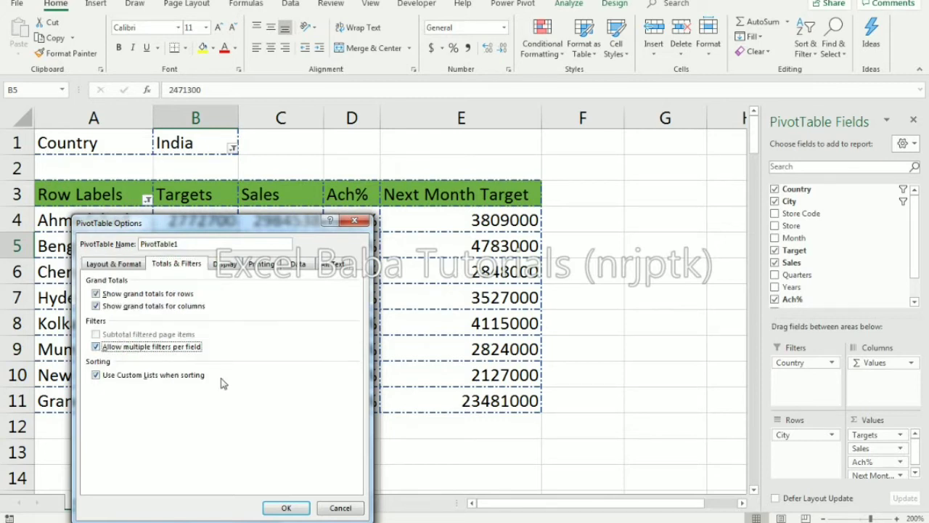
click(285, 509)
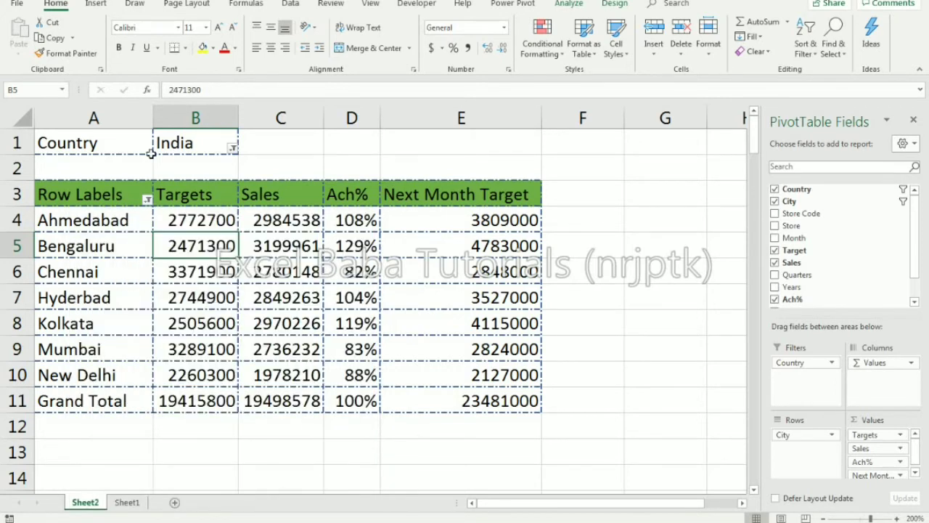
Add a City label filter that shows only items equal to New Delhi
click(148, 199)
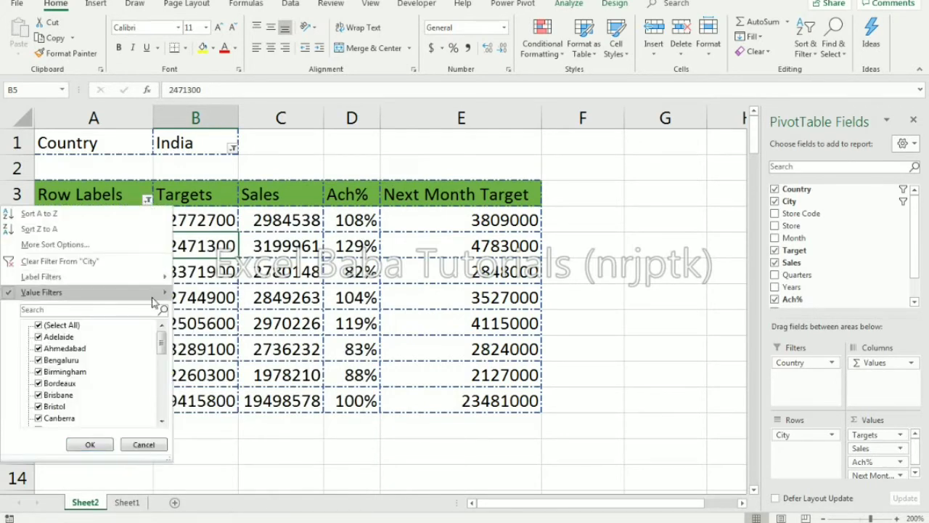
mouse_move(154, 293)
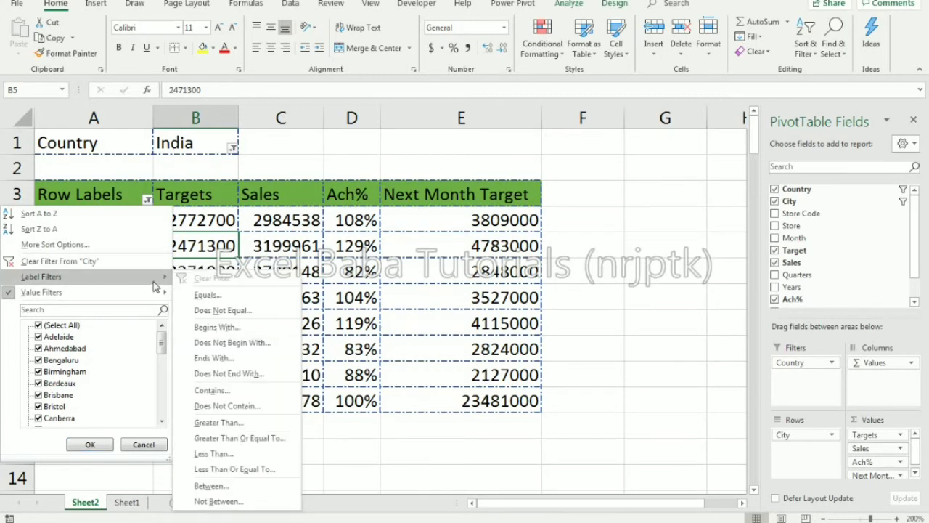
click(211, 295)
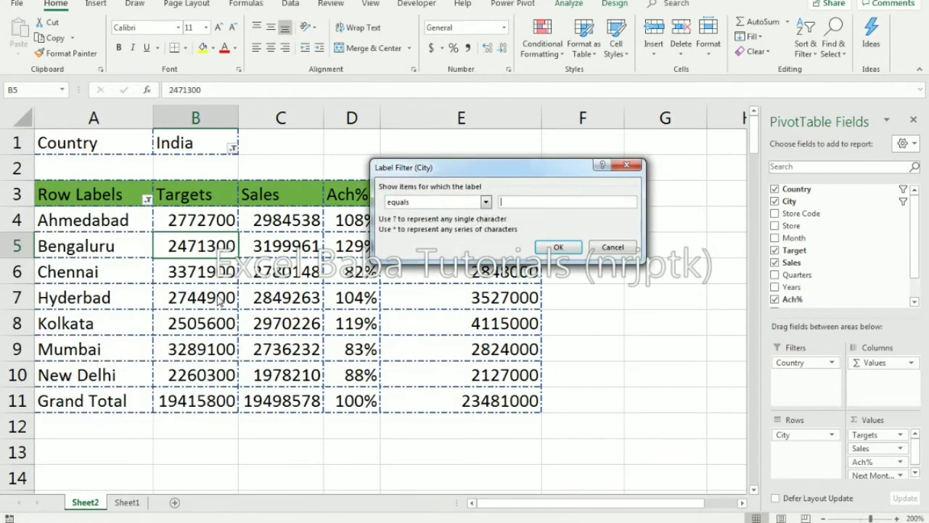
text(New Delhi)
key(Return)
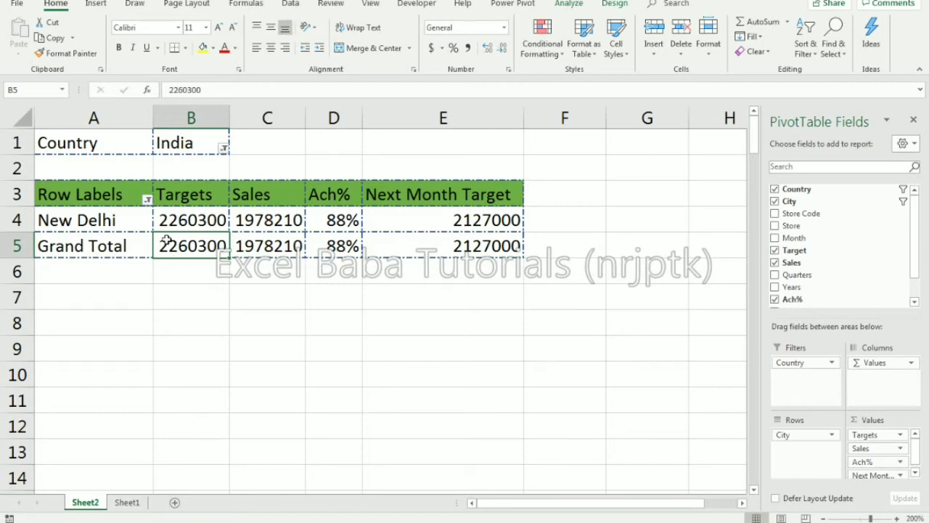
Set the City value filter to show items whose Ach% is less than 90%
click(148, 199)
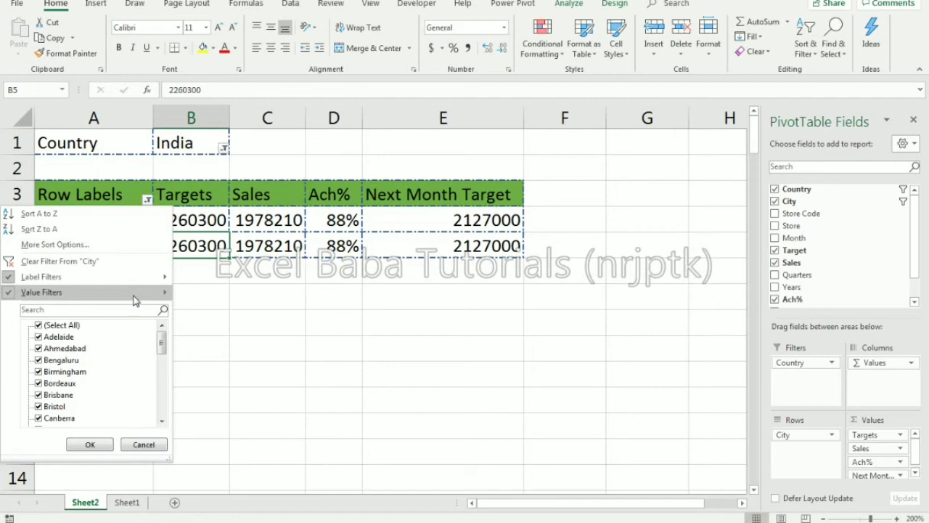
mouse_move(136, 294)
click(212, 375)
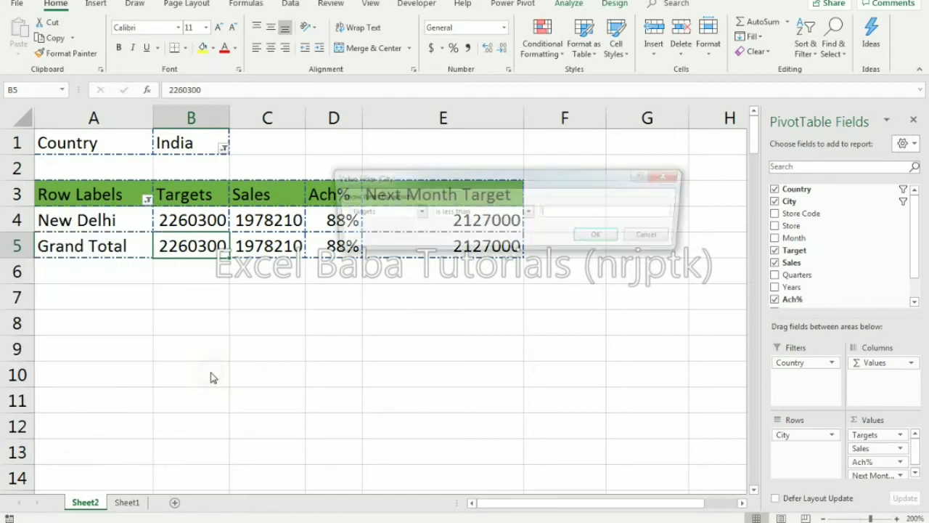
click(404, 214)
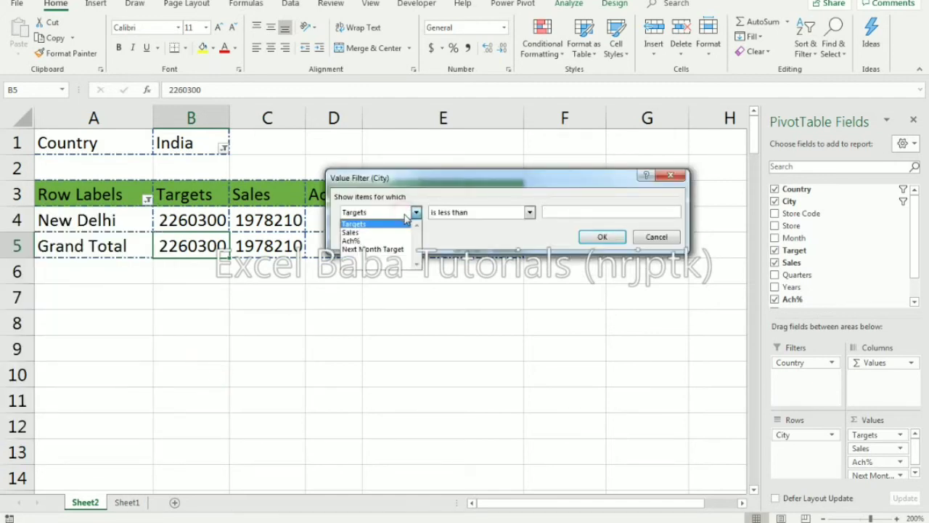
click(369, 241)
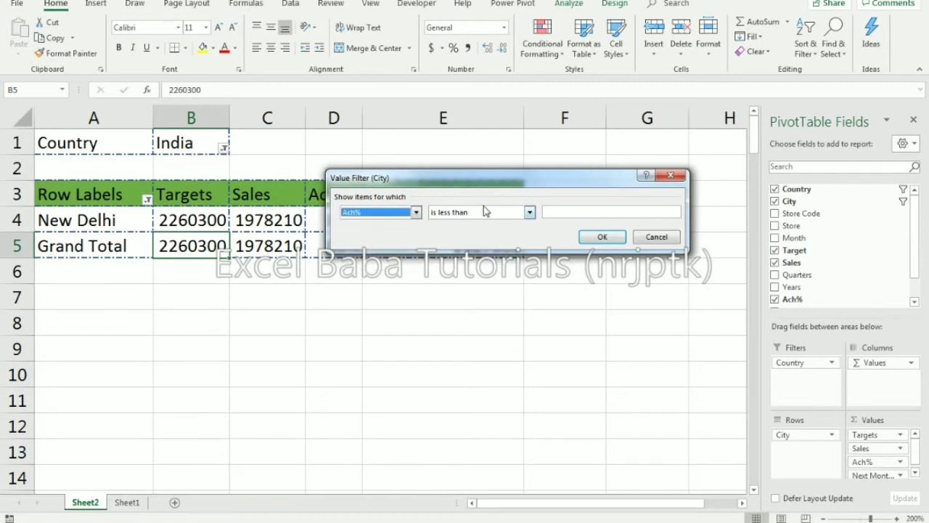
click(558, 211)
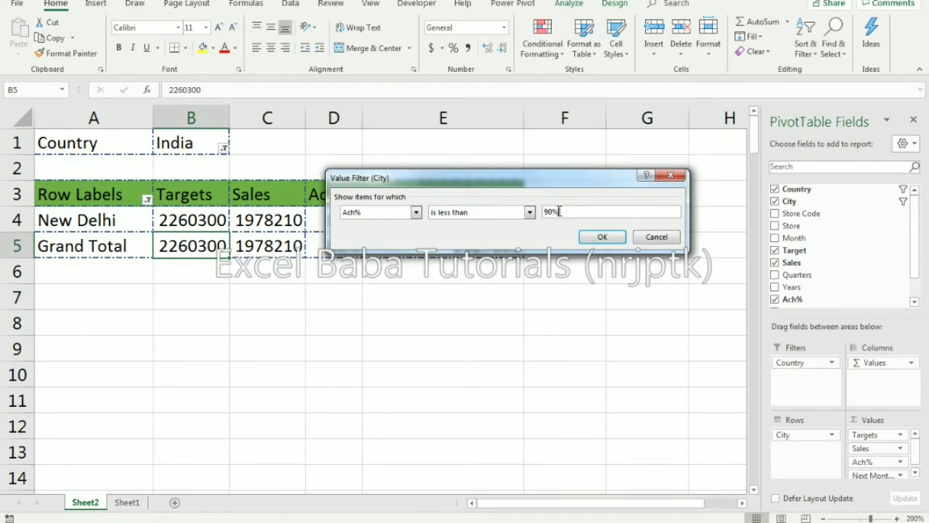
key(Return)
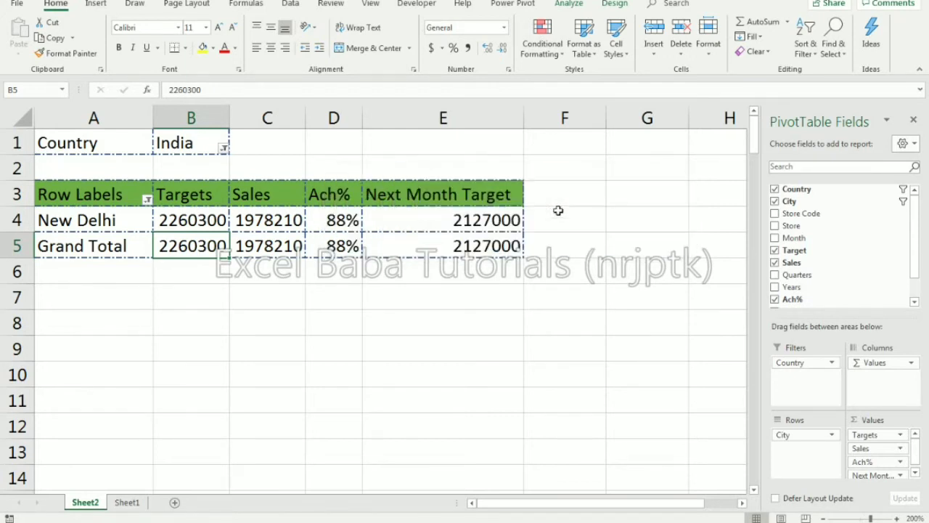
Change the City label filter to show items whose label contains ai
click(93, 200)
key(alt+Down)
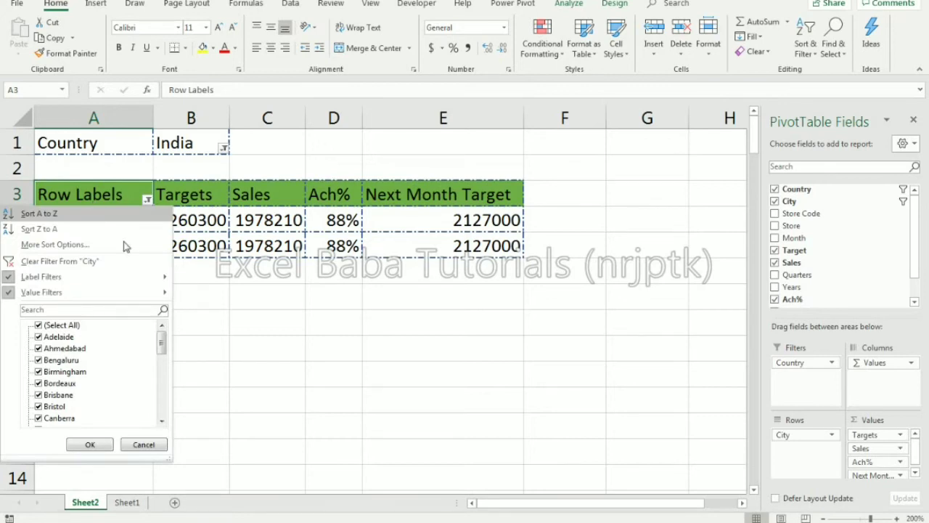
mouse_move(153, 281)
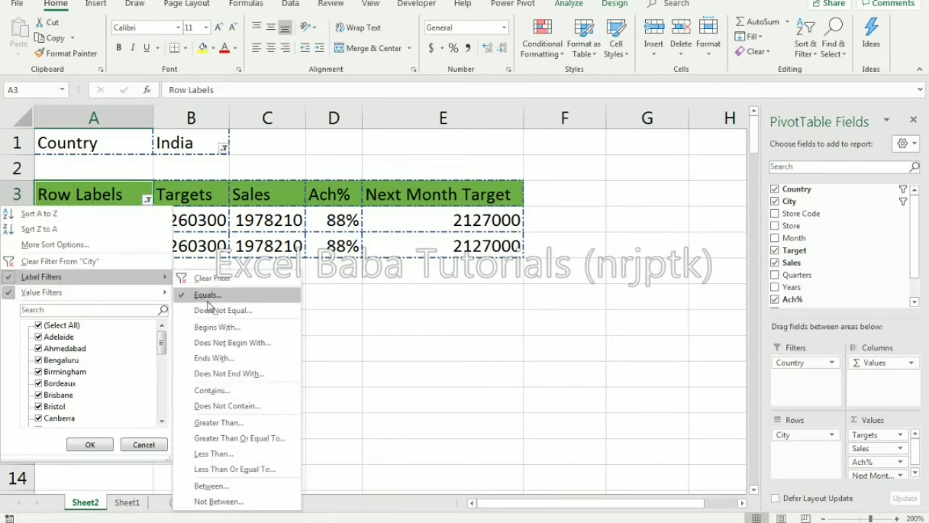
click(214, 390)
text(ai)
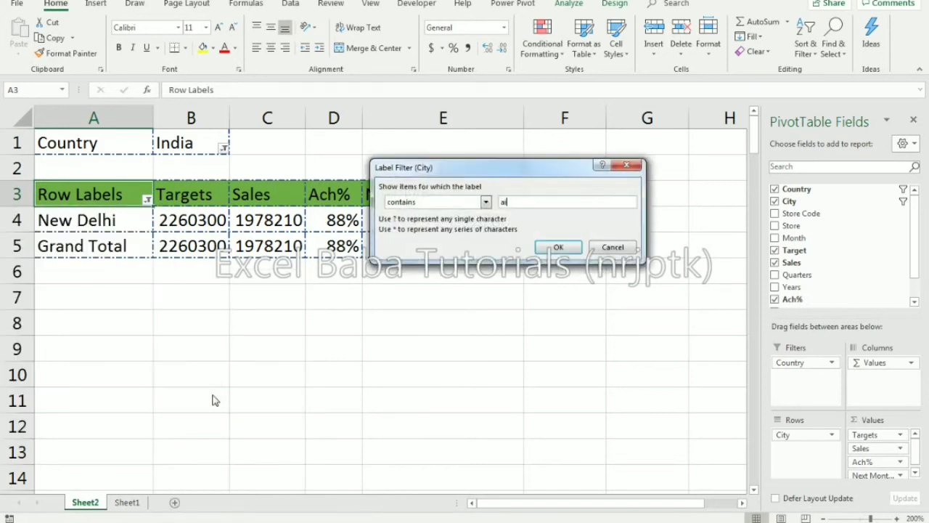
key(Return)
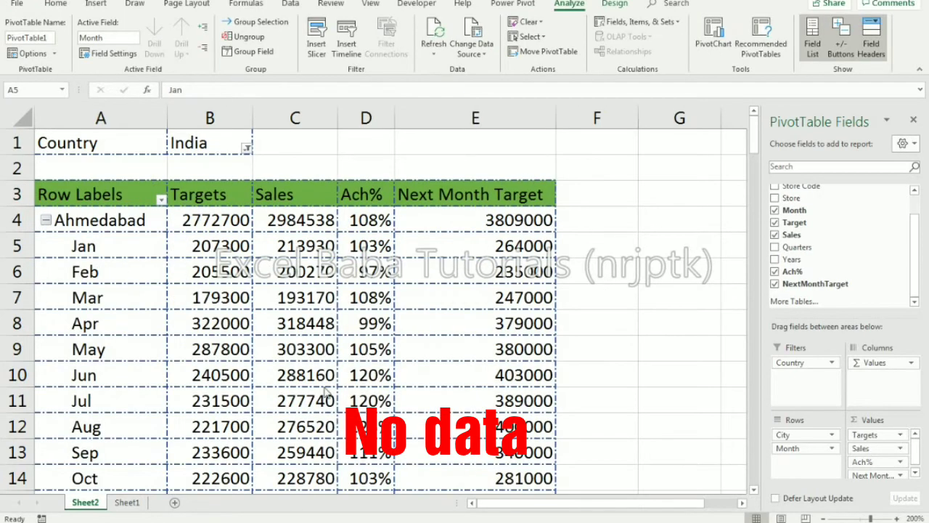
Show the pivot table with City and Month rows in tabular form
click(81, 221)
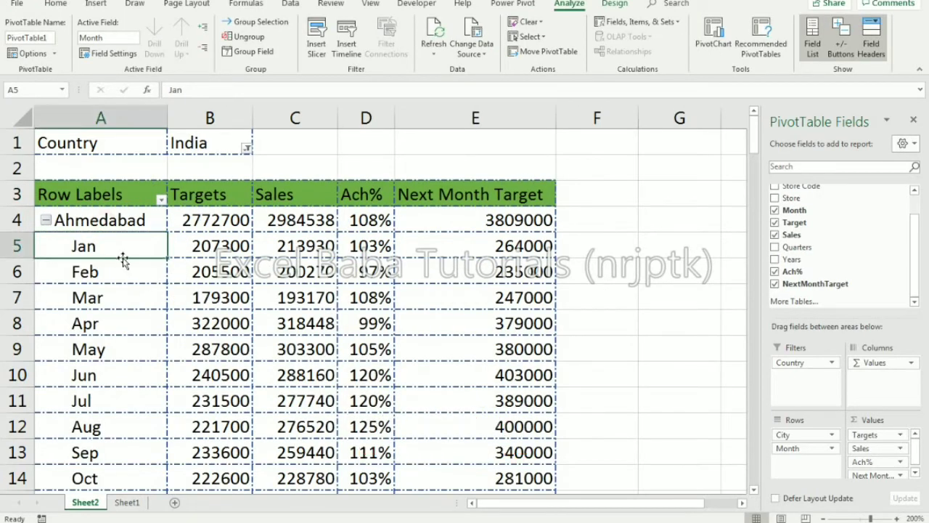
click(615, 3)
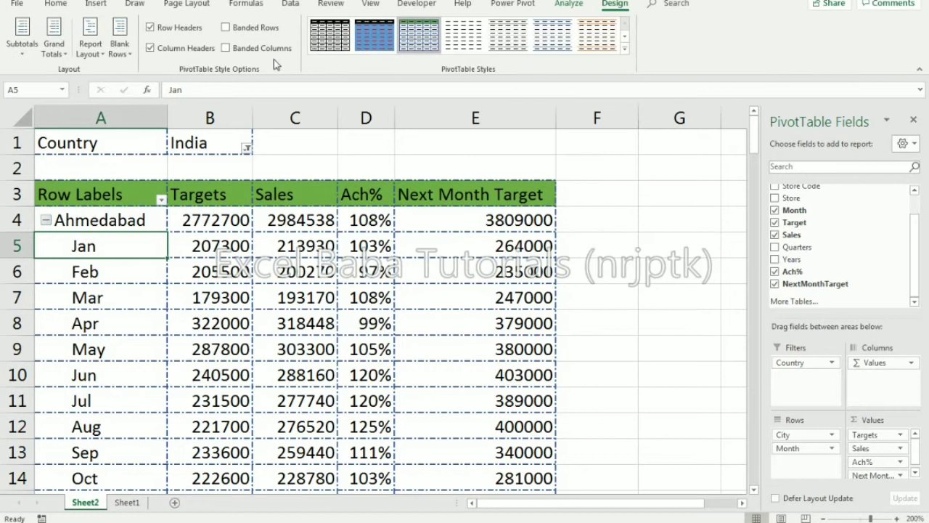
click(91, 45)
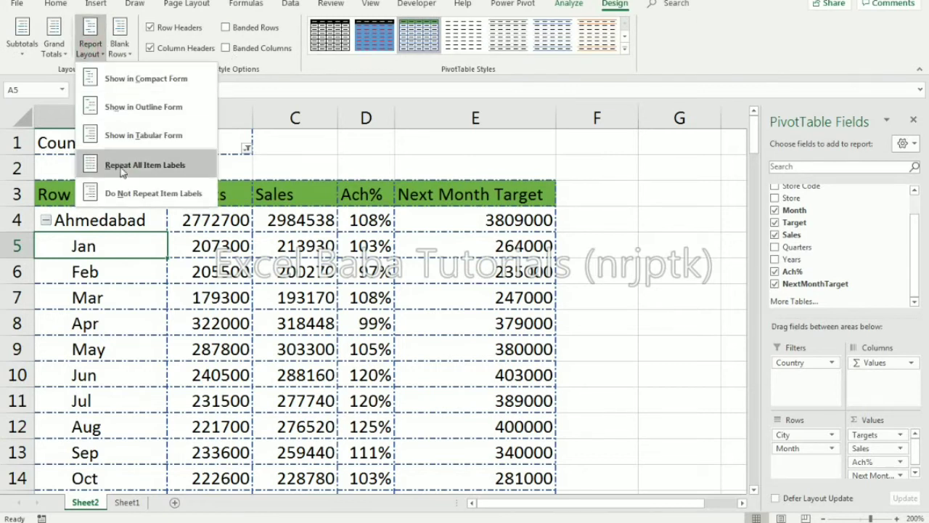
click(125, 136)
Examine the City and Month columns from Ahmedabad down through the Kolkata rows 56 to 66 for missing months
click(182, 224)
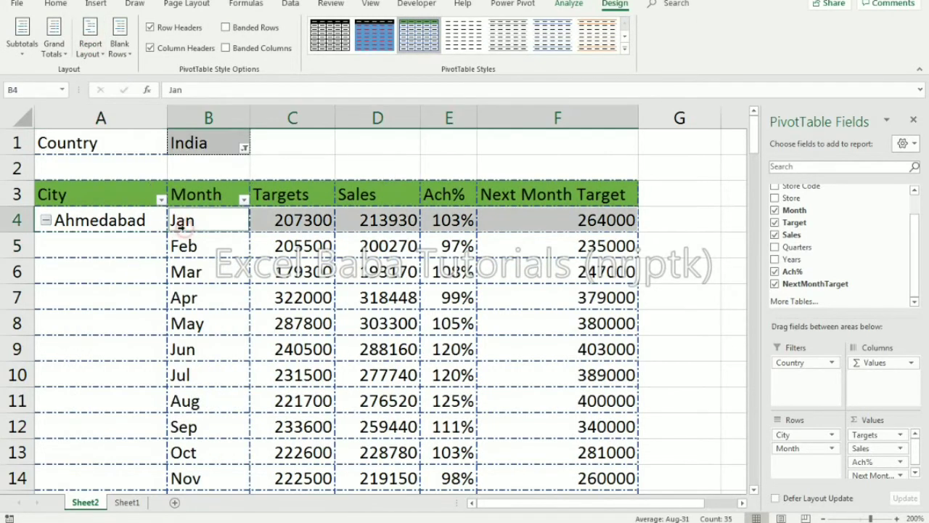
click(181, 226)
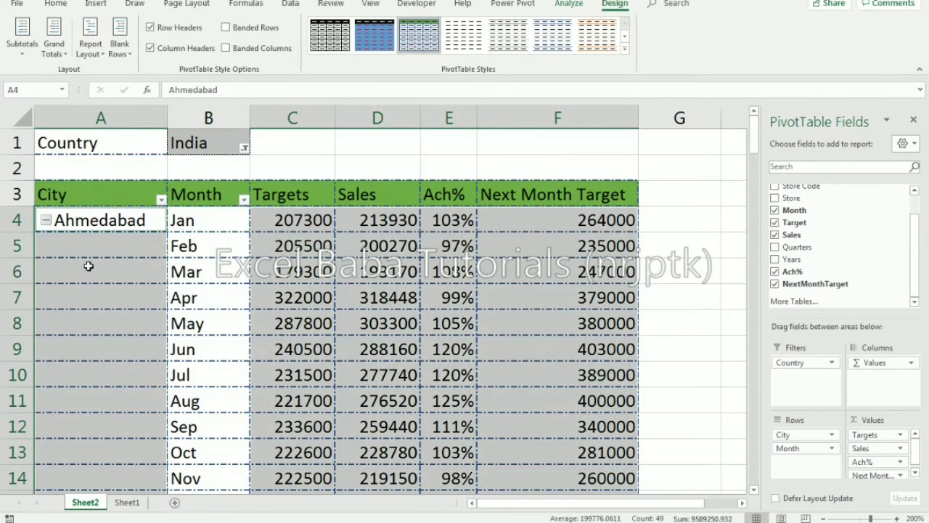
key(Down)
key(Down)
key(Down)
key(Down)
key(Down)
key(Down)
key(Down)
key(Down)
key(Down)
key(Down)
key(Down)
key(Down)
key(Down)
key(Down)
key(Down)
key(Down)
key(Down)
key(Down)
key(Down)
key(Down)
key(Down)
key(Down)
key(Down)
key(Down)
key(Down)
key(Down)
key(Down)
key(Down)
key(Down)
key(Down)
key(Down)
key(Down)
key(Down)
key(Down)
key(Down)
key(Down)
key(Down)
key(Down)
key(Down)
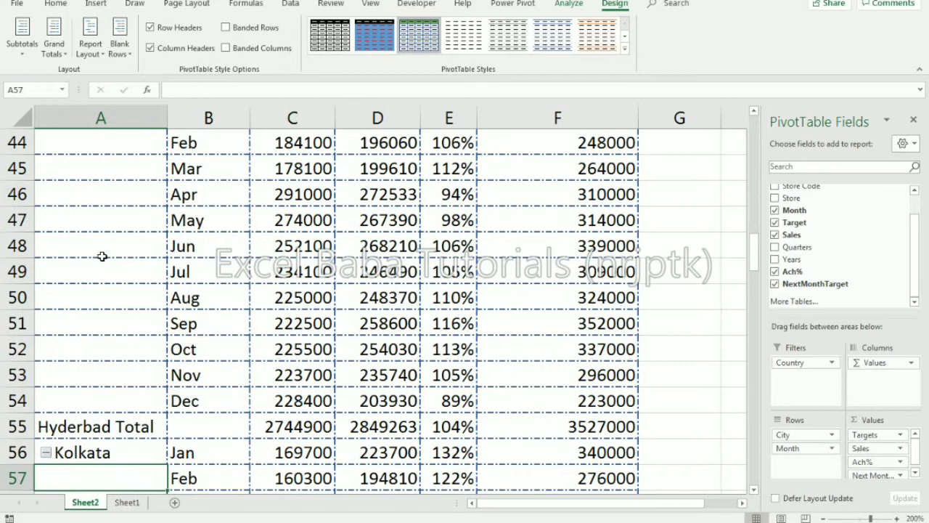
key(Down)
key(Down)
key(Down)
key(Down)
key(Down)
key(Down)
key(Down)
key(Up)
key(Up)
key(Up)
key(Right)
key(Down)
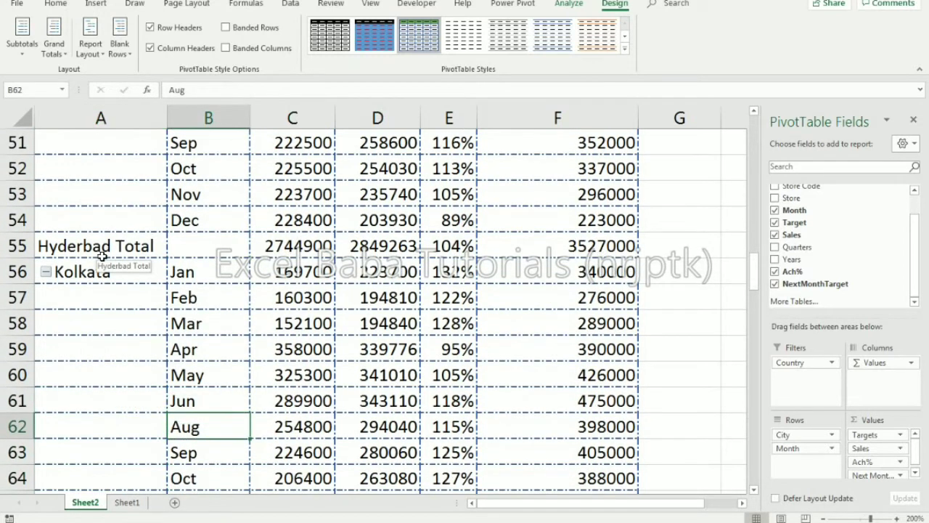
key(Down)
key(Down)
key(Down)
key(Down)
key(Left)
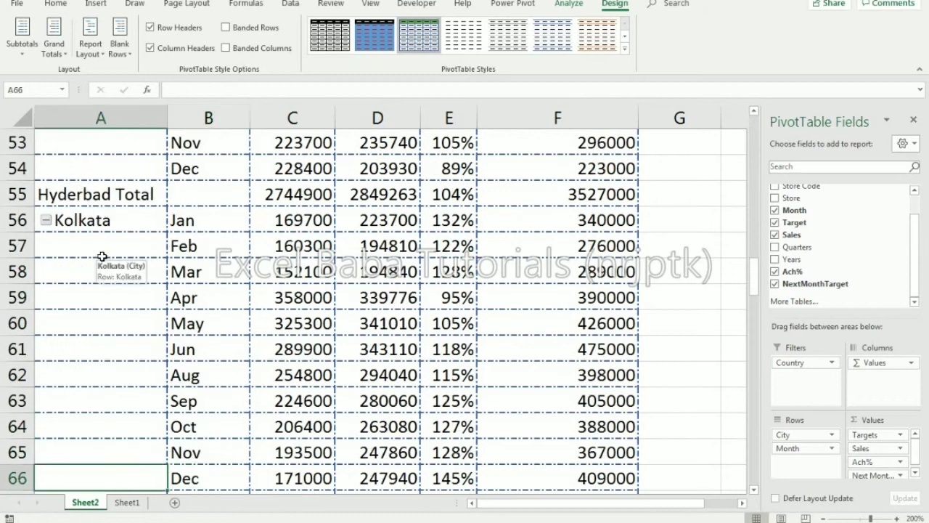
Search the sheet for "new" and check the New Delhi rows of the pivot table for missing months
key(ctrl+f)
text(new)
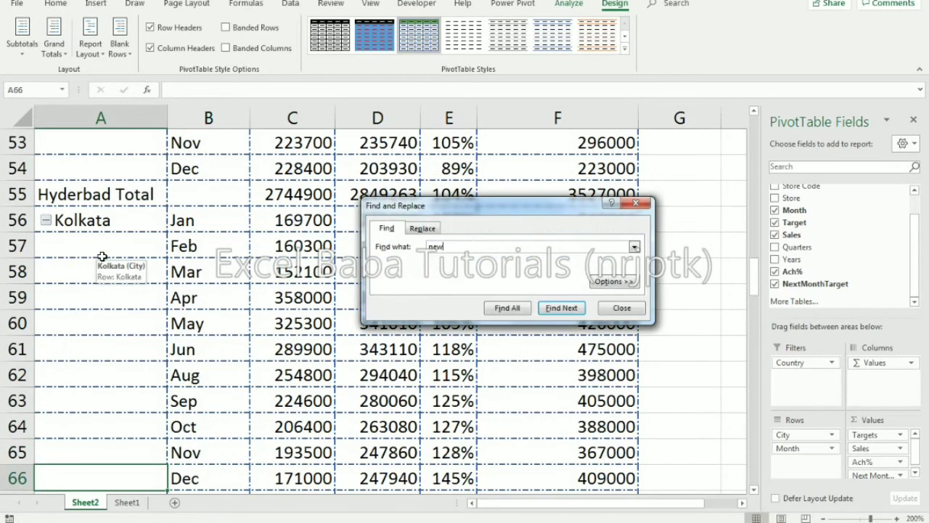
key(Return)
key(Escape)
key(Down)
key(Down)
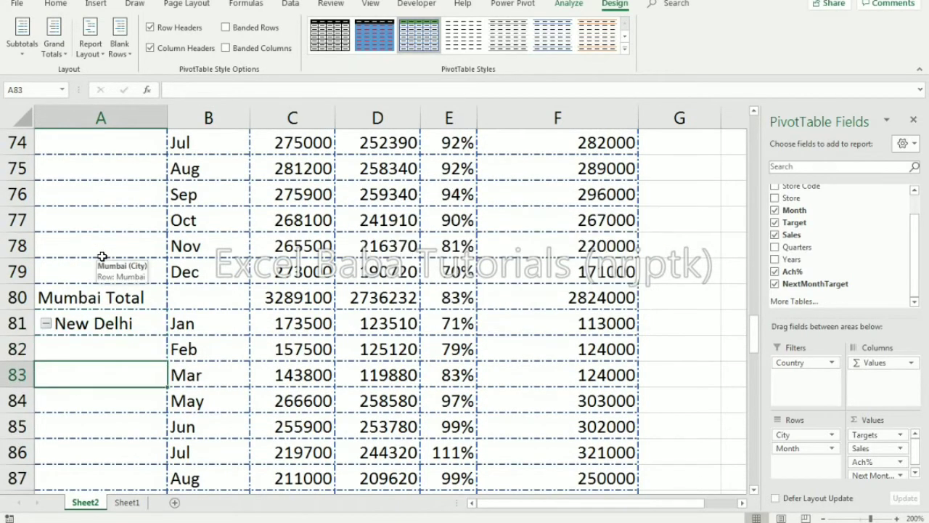
key(Right)
key(Down)
key(Up)
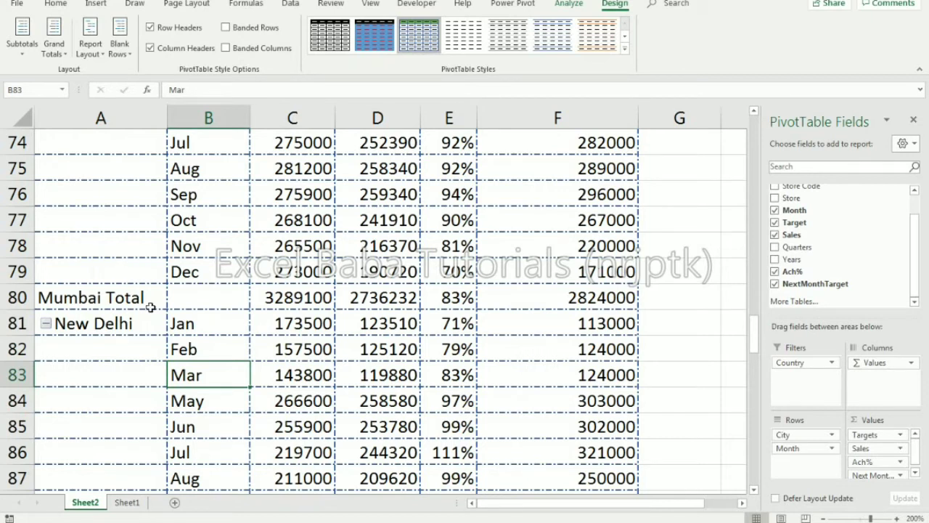
Set the pivot table's Month field to show items with no data
click(184, 325)
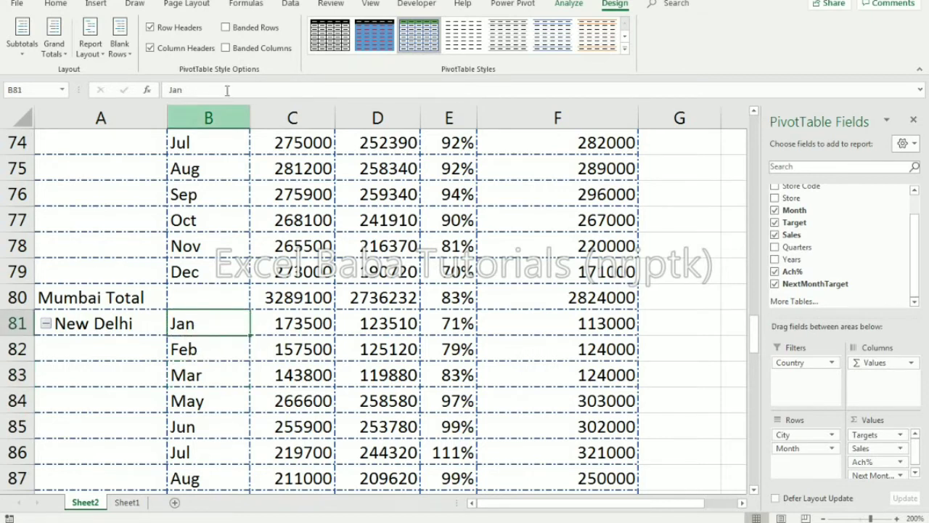
click(569, 4)
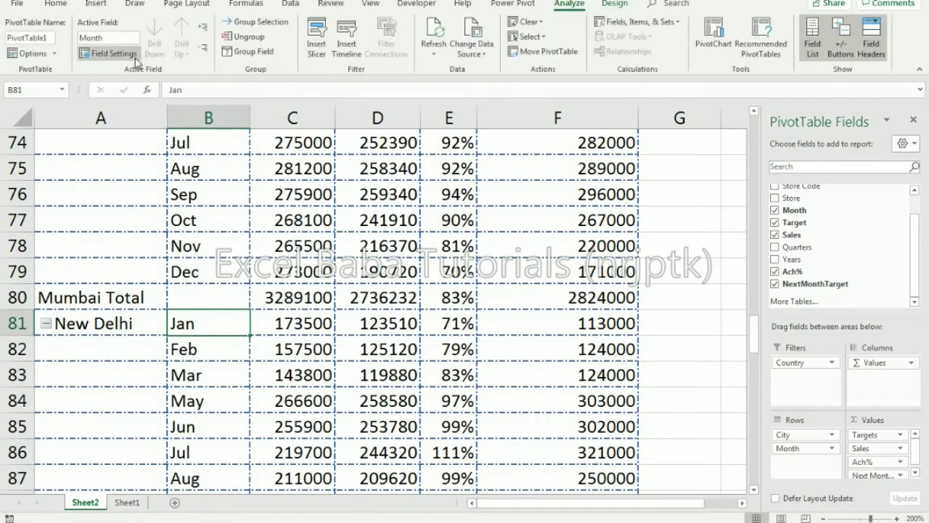
right_click(185, 325)
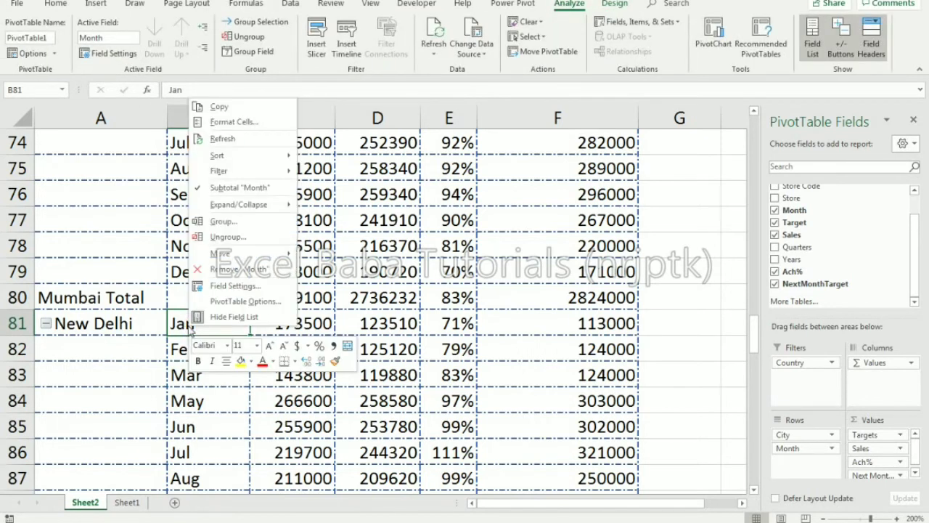
click(237, 286)
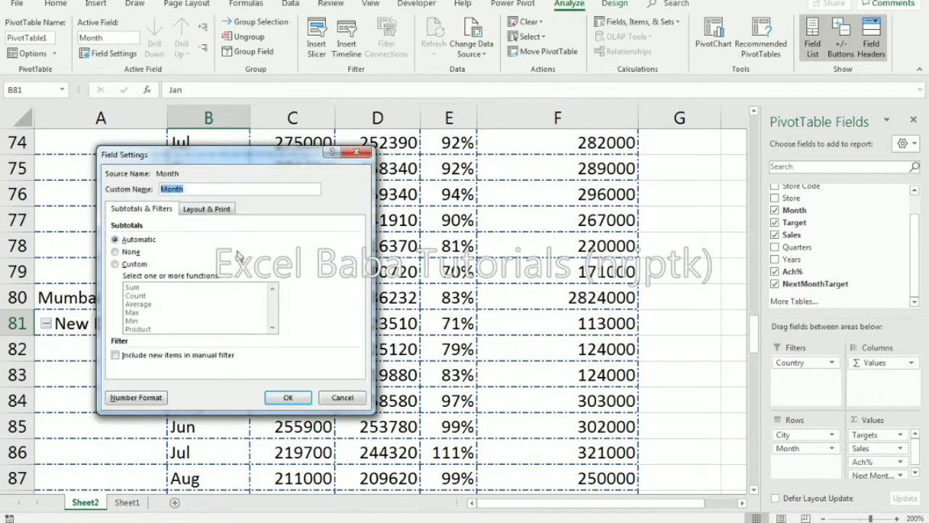
click(204, 210)
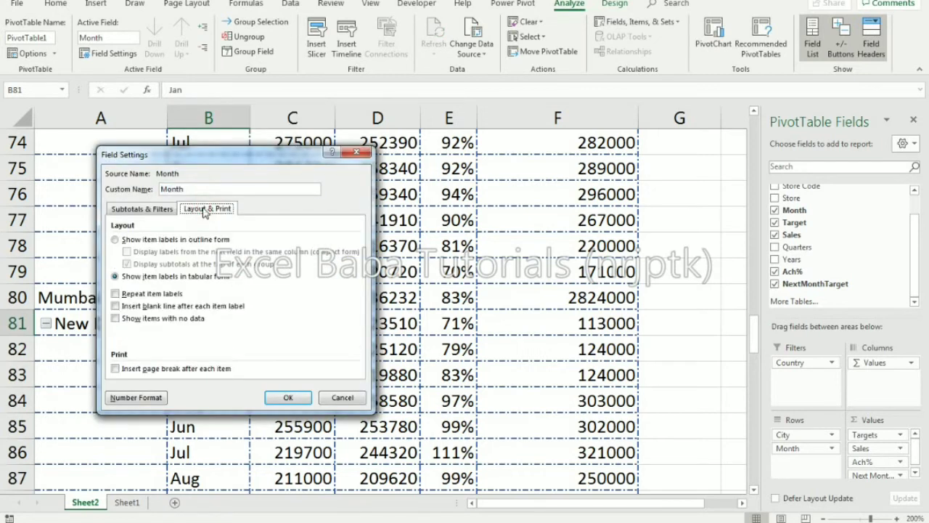
click(129, 321)
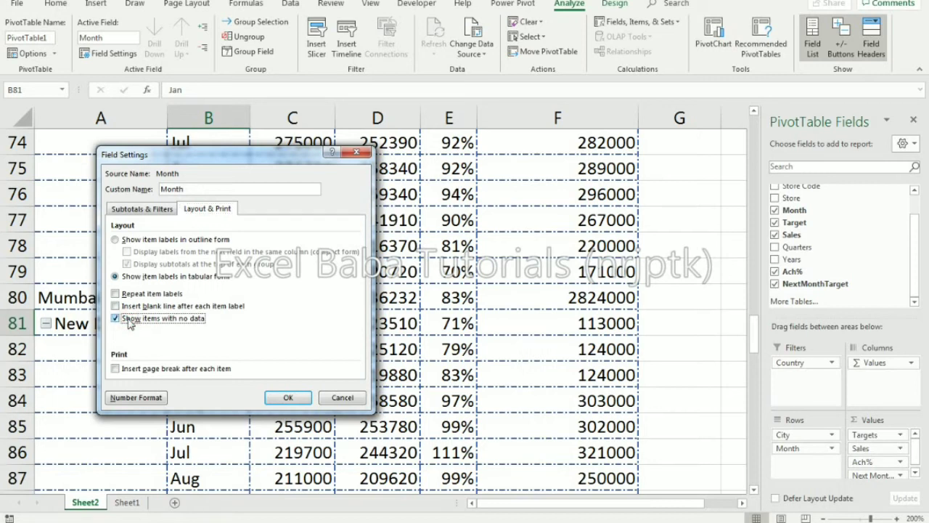
click(280, 399)
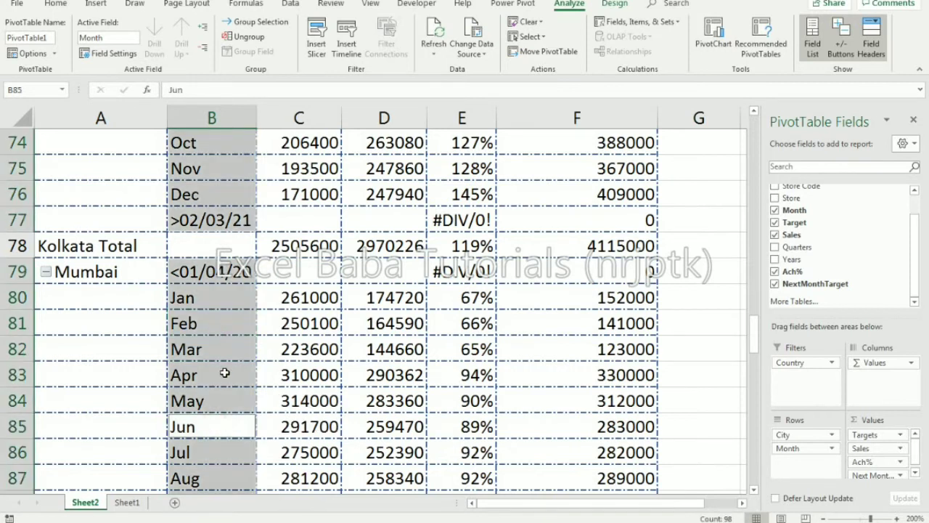
Find New Delhi again by searching for "new" and inspect its Apr row and Targets cell
click(226, 372)
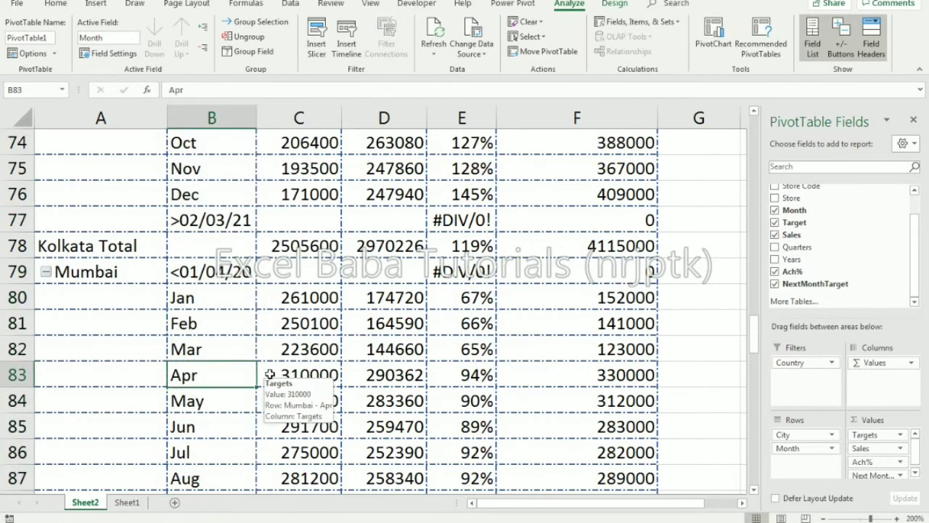
key(ctrl+f)
text(new)
key(Return)
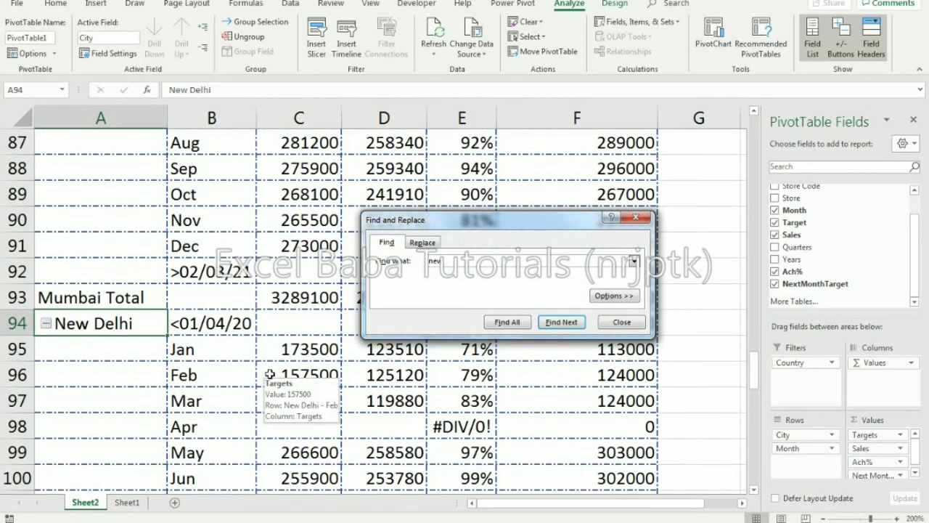
key(Escape)
click(227, 435)
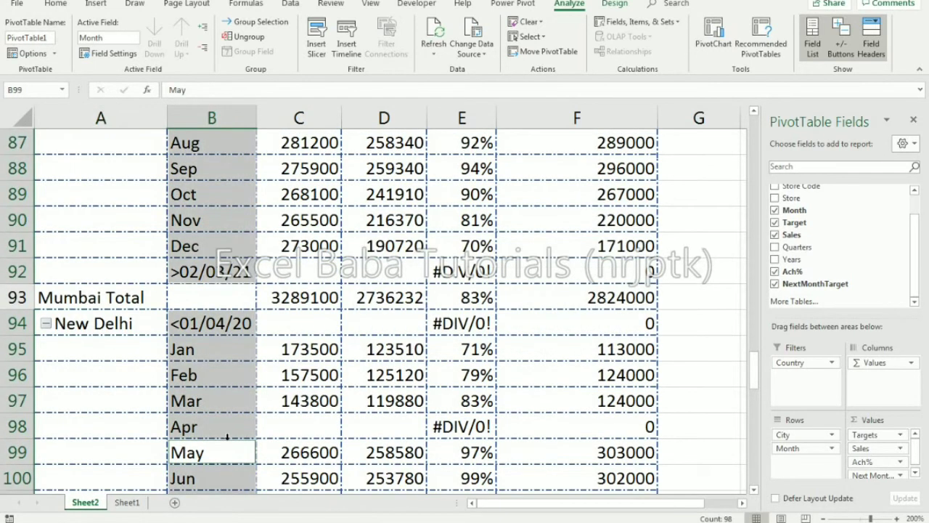
click(294, 427)
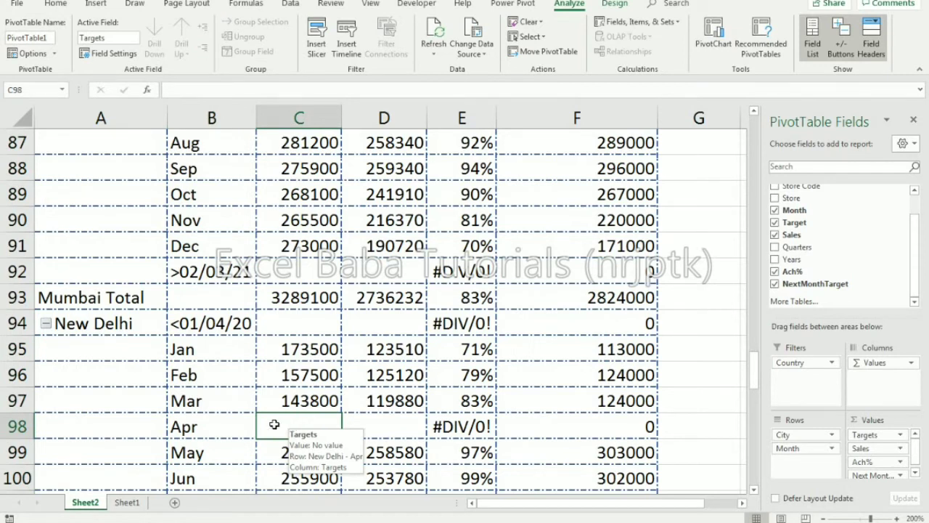
click(183, 398)
Set the pivot table options to show 0 for empty cells
click(147, 396)
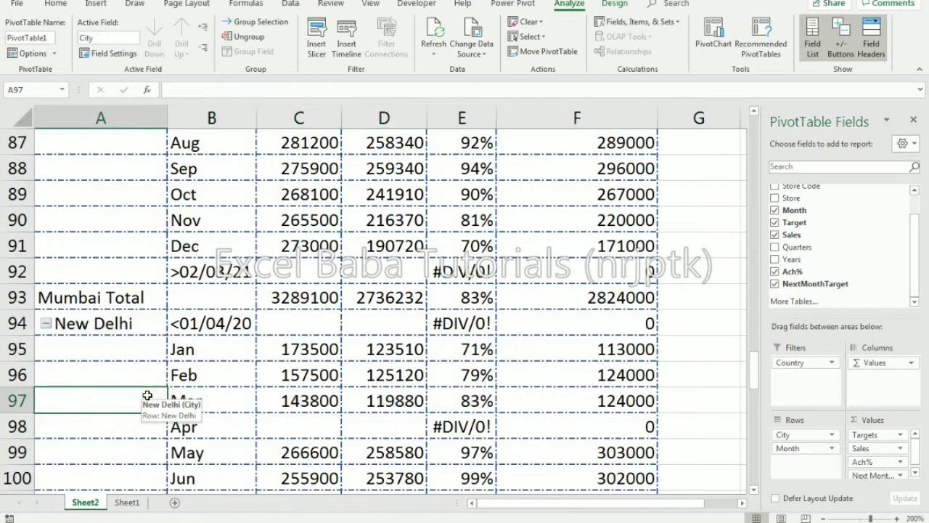
right_click(145, 395)
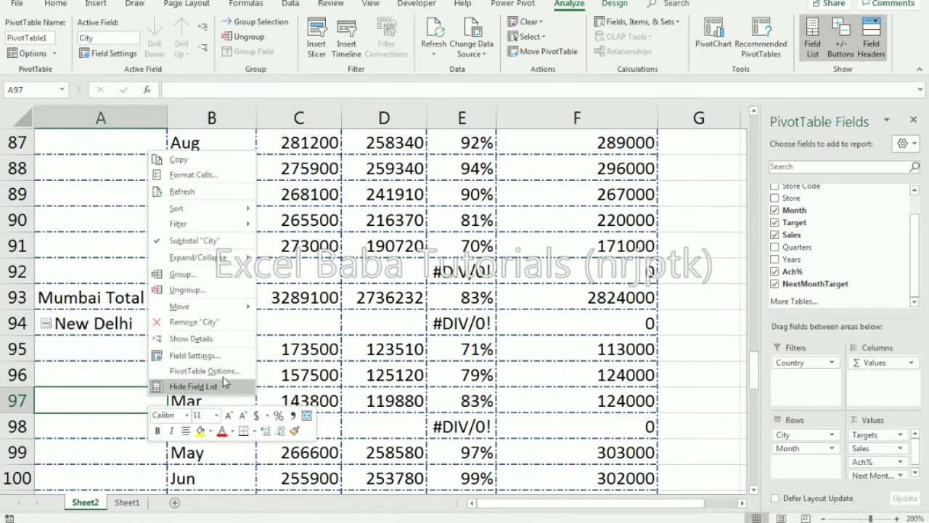
click(204, 370)
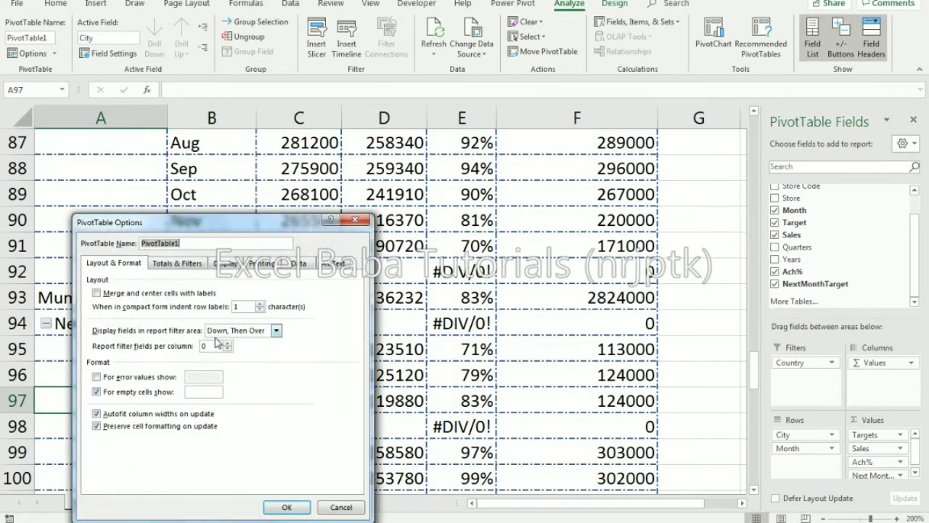
click(195, 392)
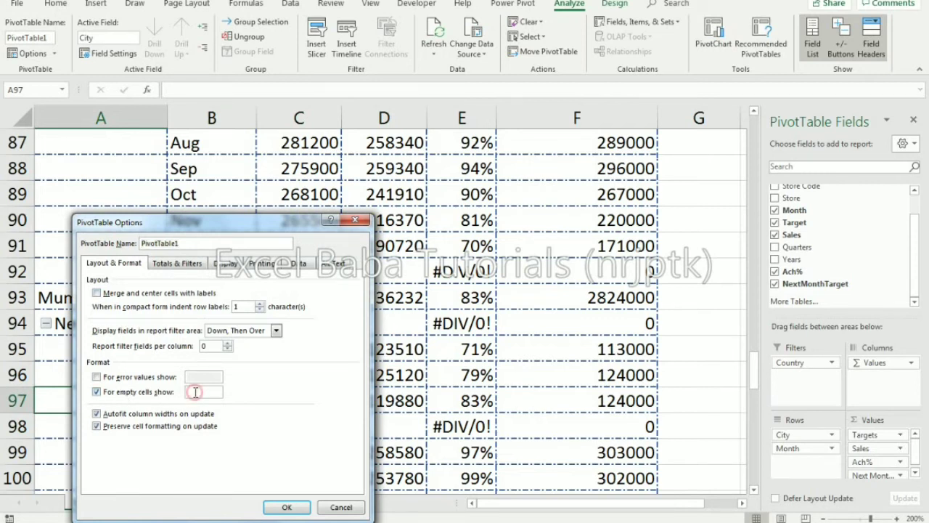
text(0)
click(287, 508)
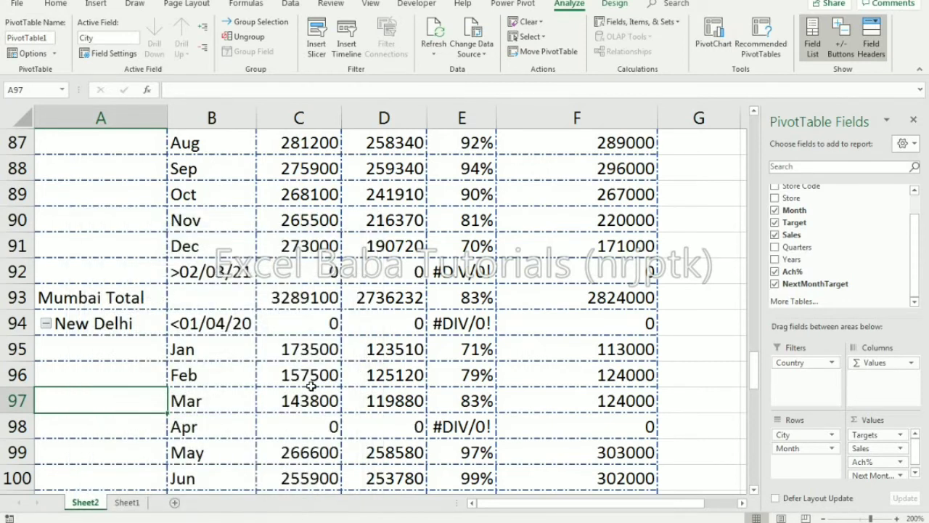
Set the pivot table to show 0 for error values, and check New Delhi's Apr Ach% cell
click(310, 426)
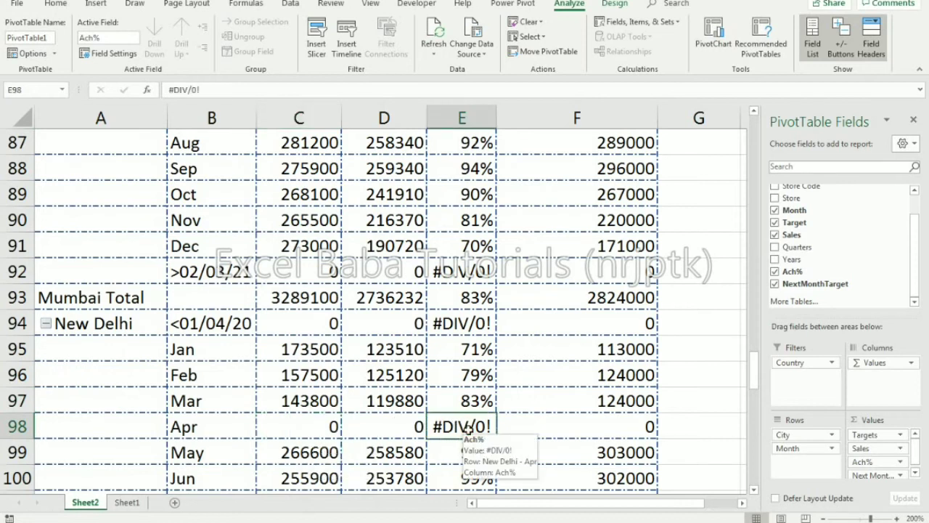
right_click(147, 422)
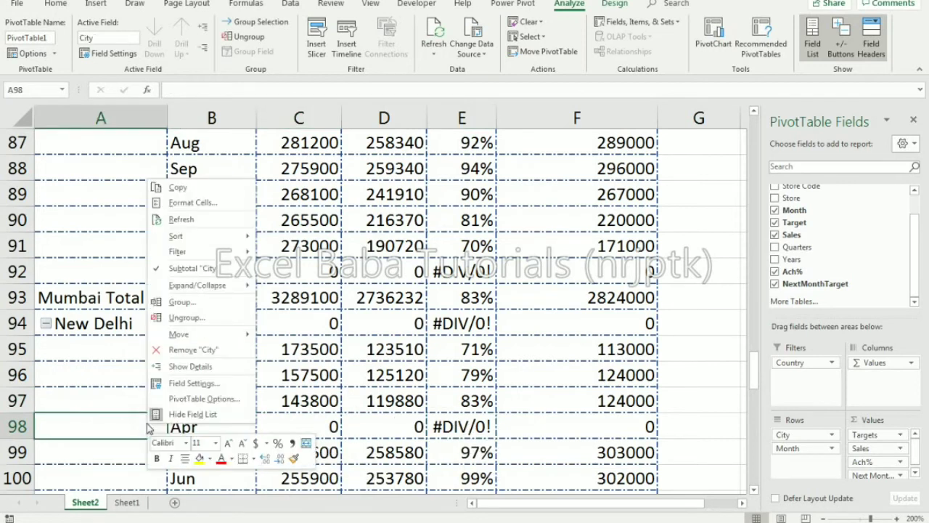
click(208, 399)
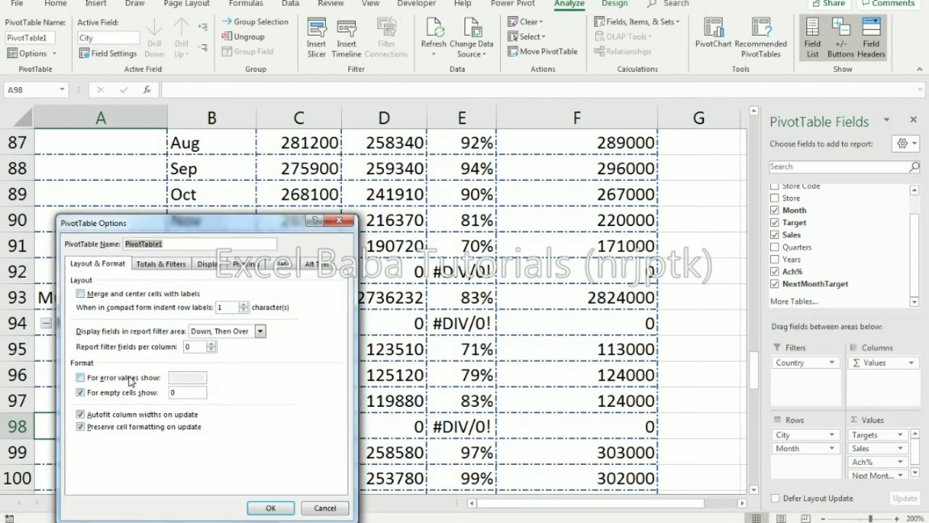
click(112, 379)
click(188, 377)
text(0)
click(269, 508)
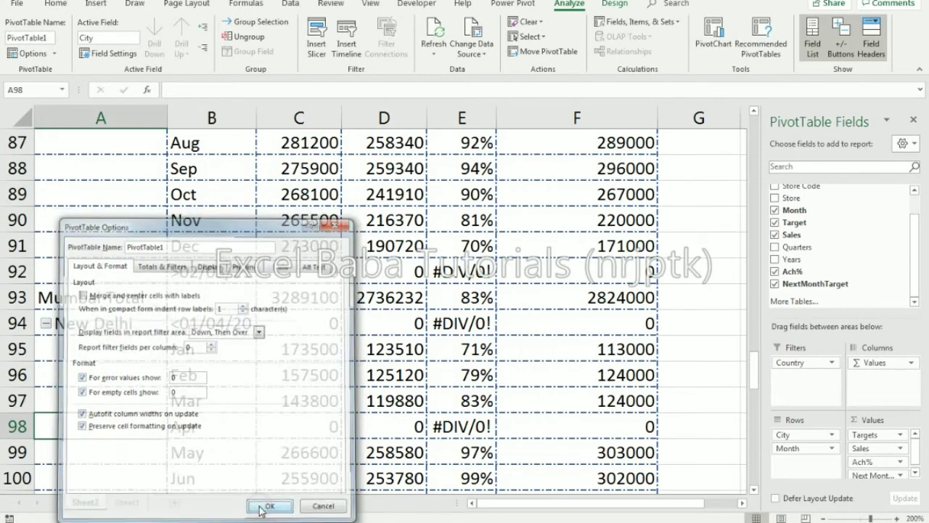
click(460, 429)
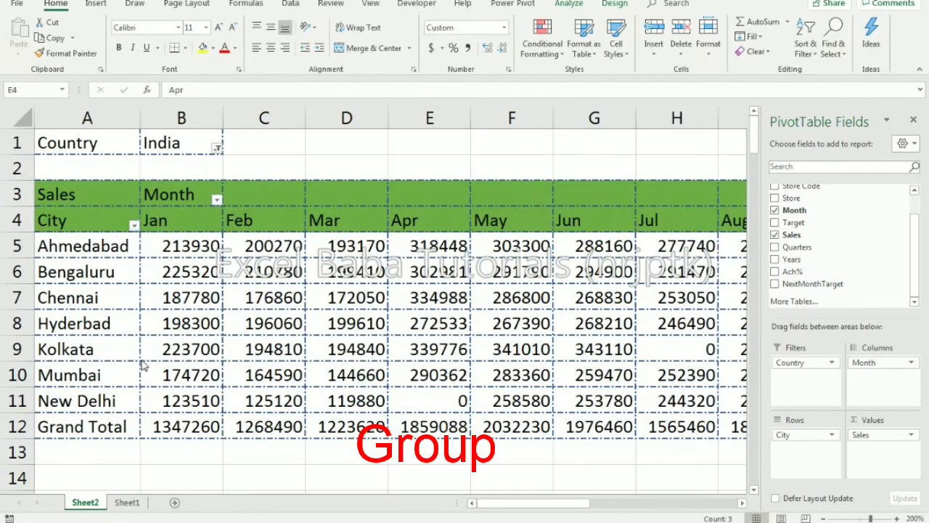
Group the cities Ahmedabad and Mumbai in the pivot table rows and name the group West
click(102, 249)
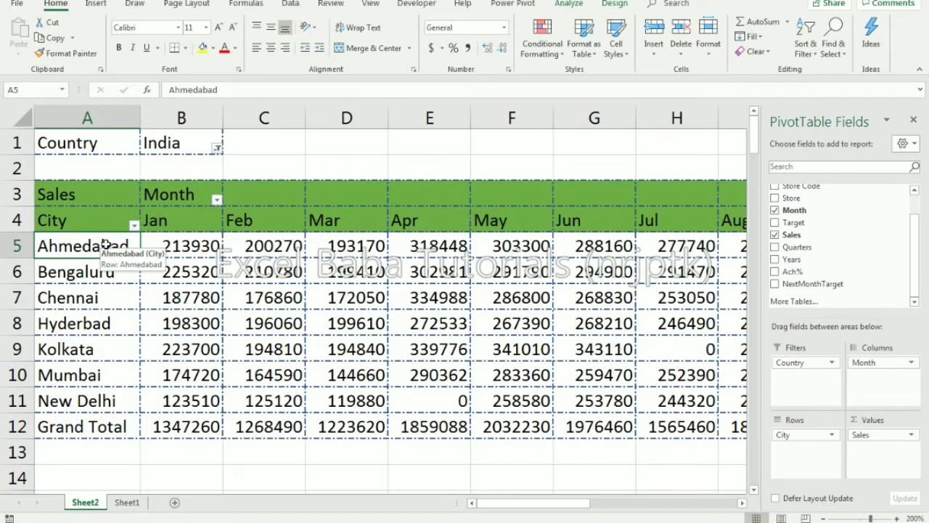
ctrl+click(99, 374)
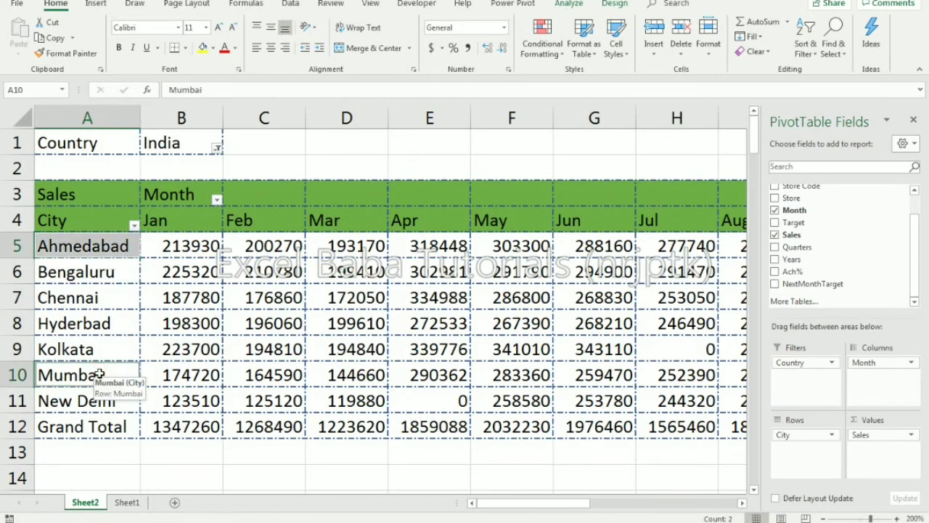
right_click(99, 374)
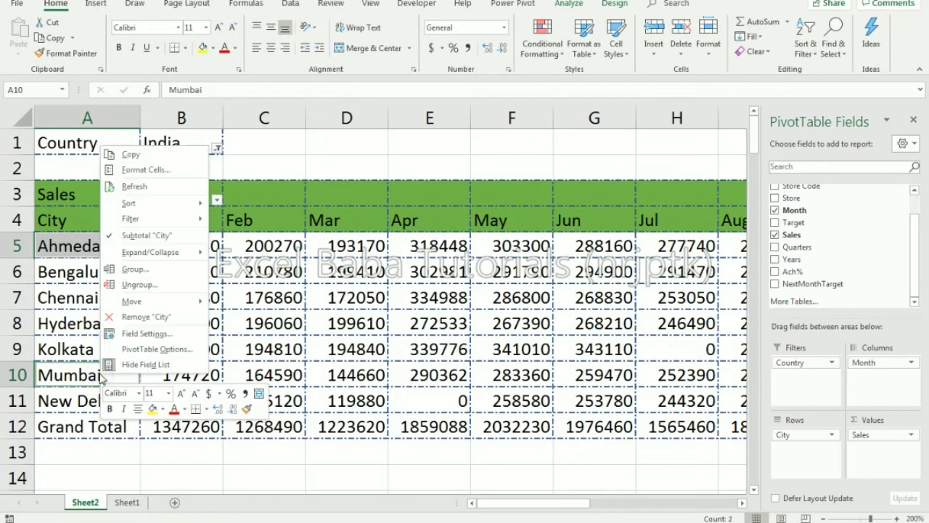
click(149, 270)
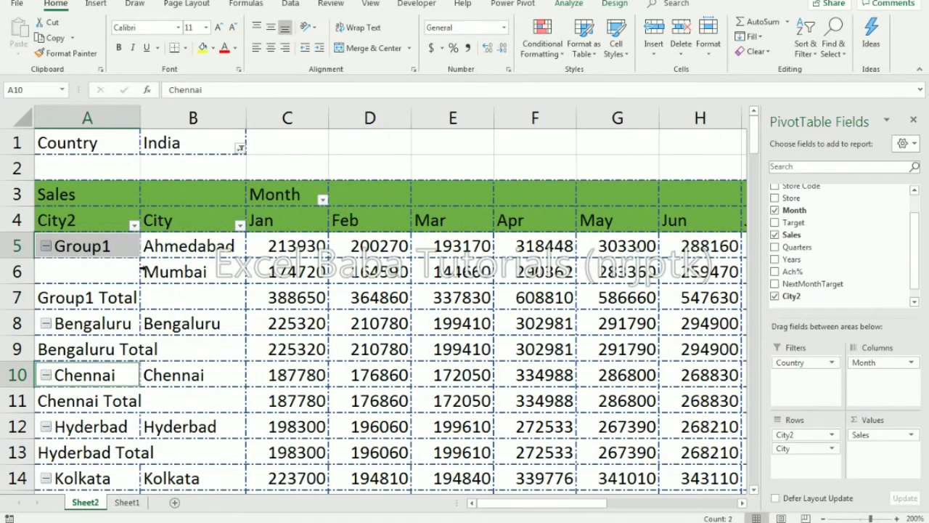
click(108, 247)
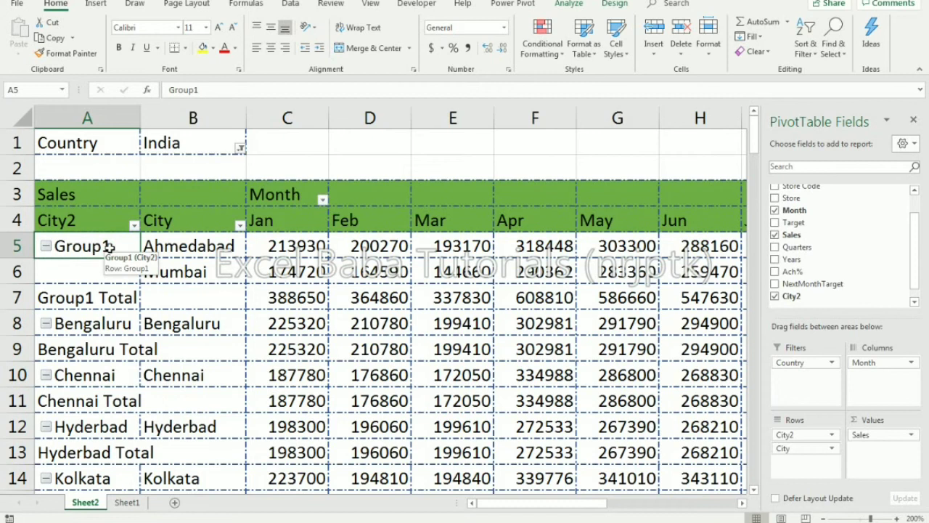
text(West)
key(Return)
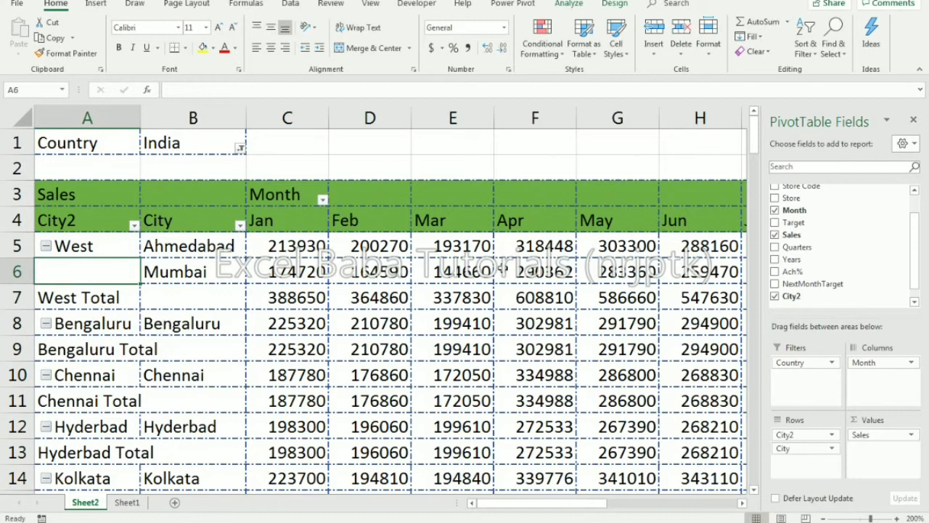
Group the Bengaluru, Chennai and Hyderbad items in the City2 row field
mouse_move(754, 132)
mouse_down()
mouse_move(755, 160)
mouse_move(754, 148)
mouse_up()
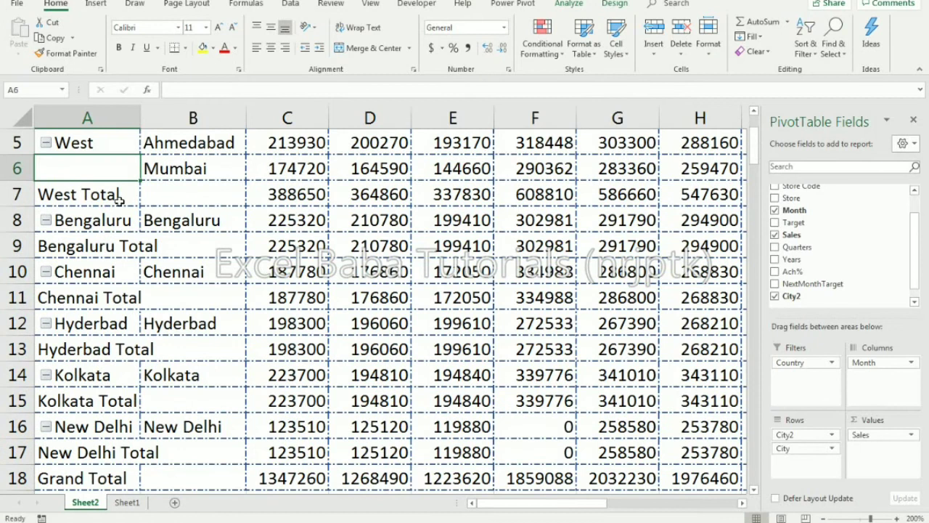
click(89, 222)
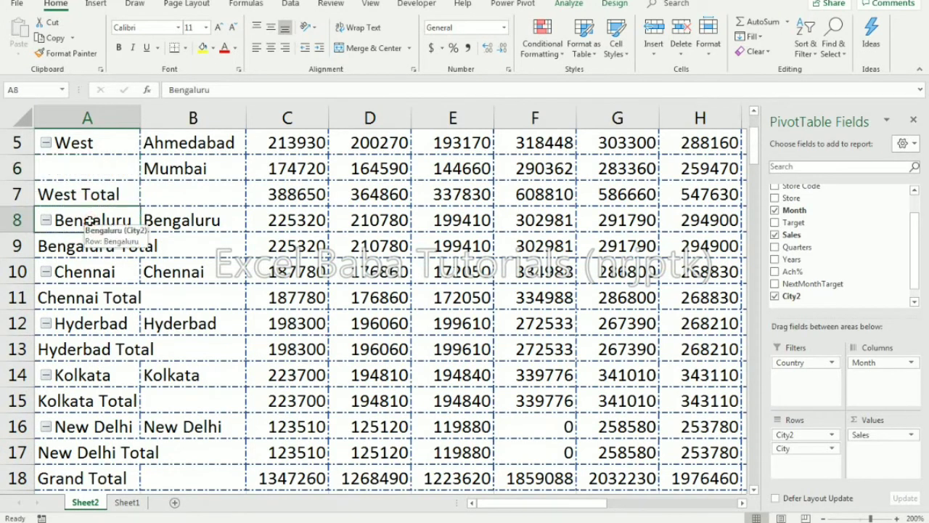
ctrl+click(104, 272)
ctrl+click(100, 328)
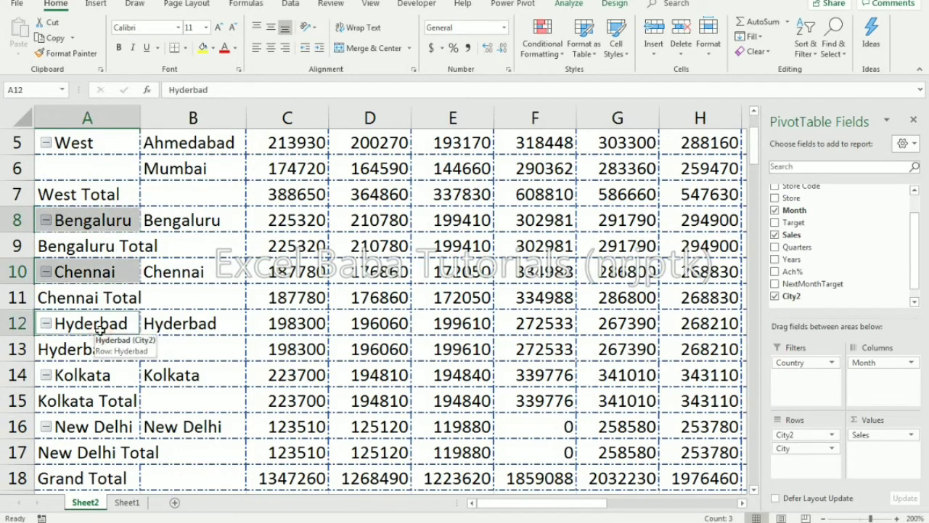
right_click(100, 329)
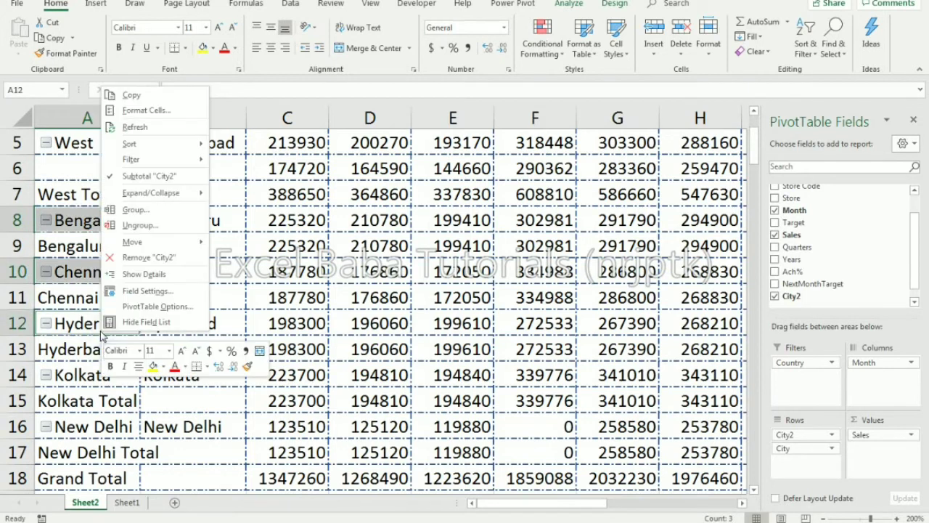
click(139, 209)
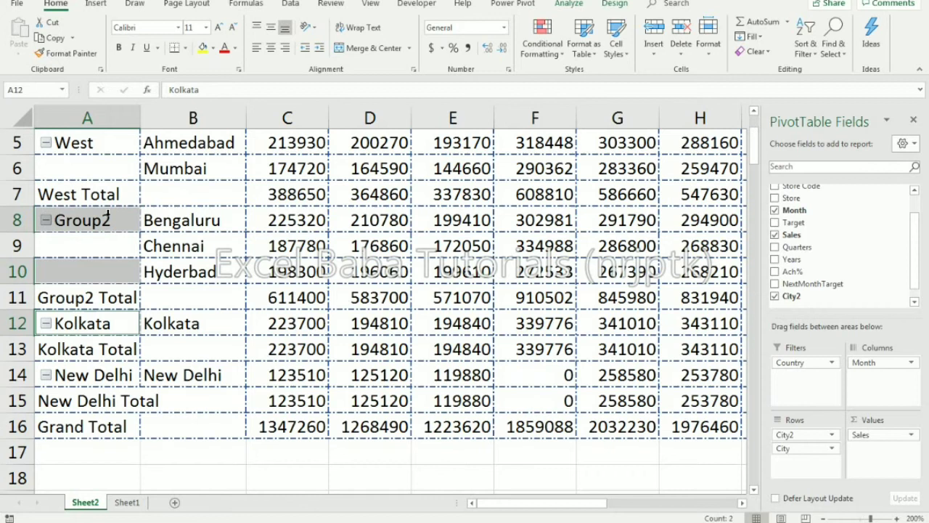
Rename the group containing Bengaluru, Chennai and Hyderbad as South
click(108, 215)
text(South)
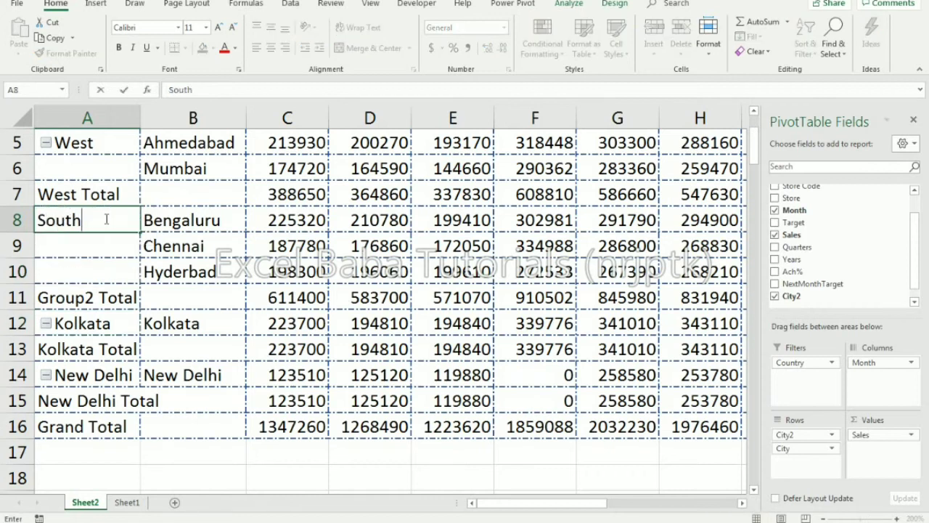
key(Return)
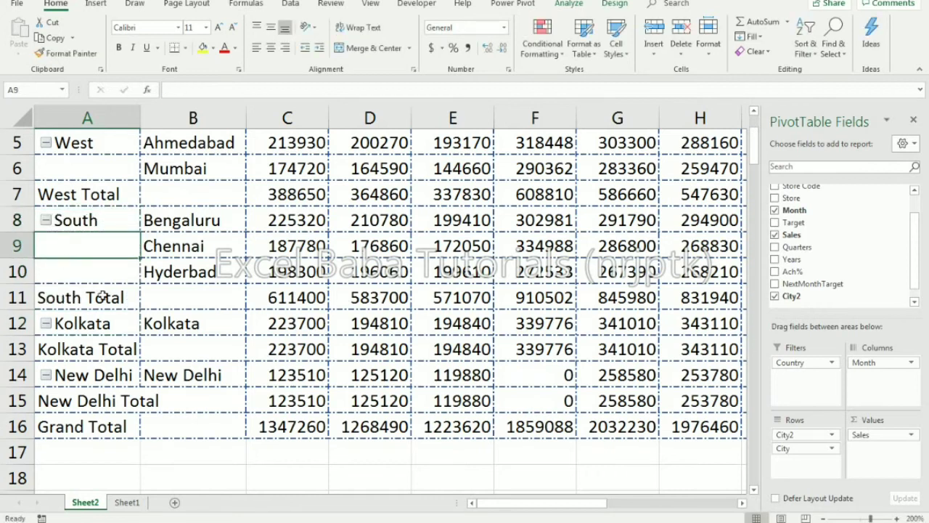
Rename the City2 item for Kolkata as East and the one for New Delhi as North
click(93, 325)
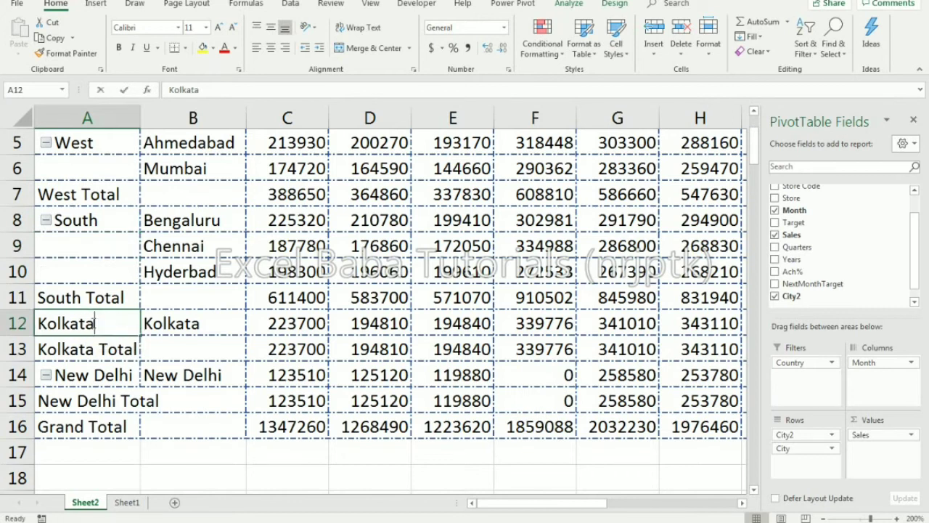
text(East)
key(Return)
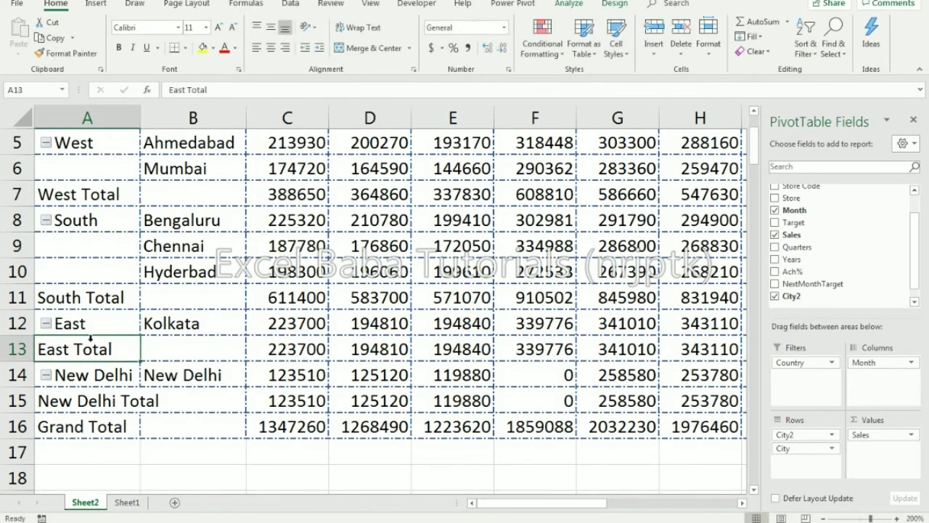
click(83, 377)
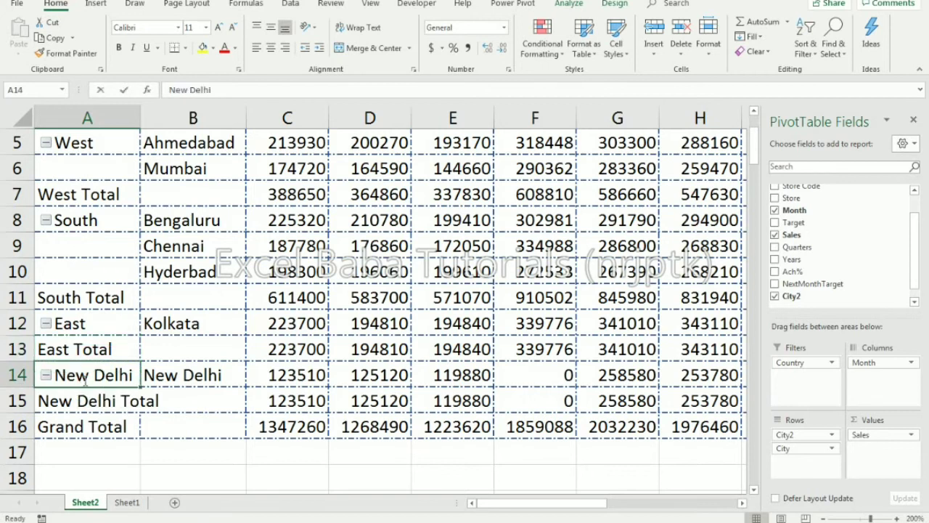
text(North)
key(Return)
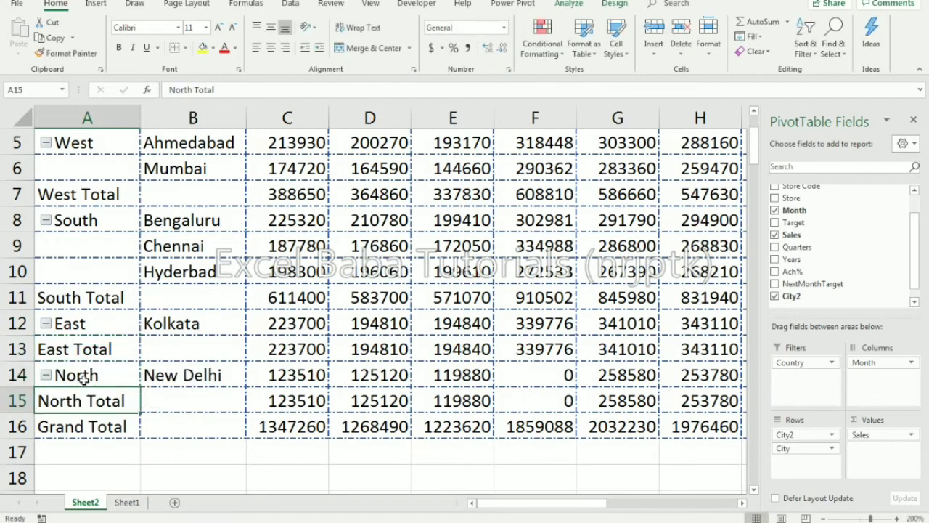
click(84, 378)
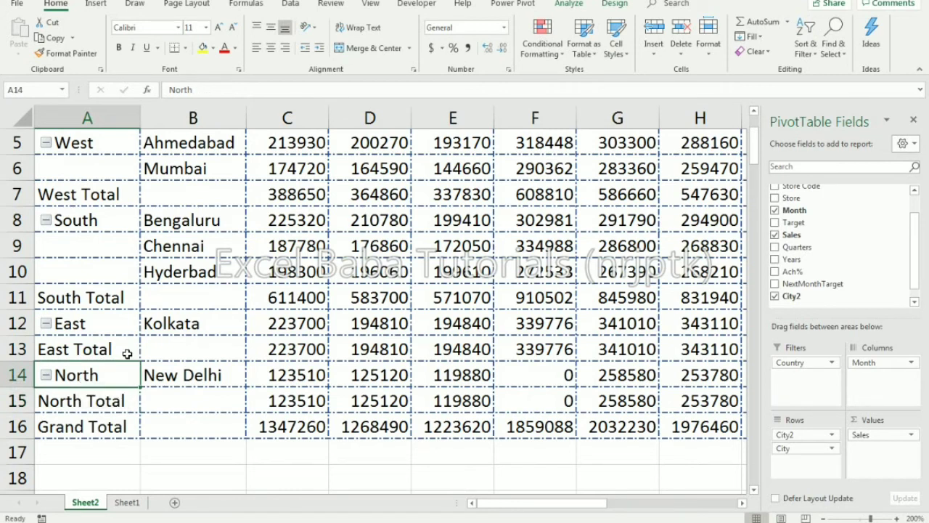
Ungroup the West, South, East and North items so the rows list individual cities again
click(80, 365)
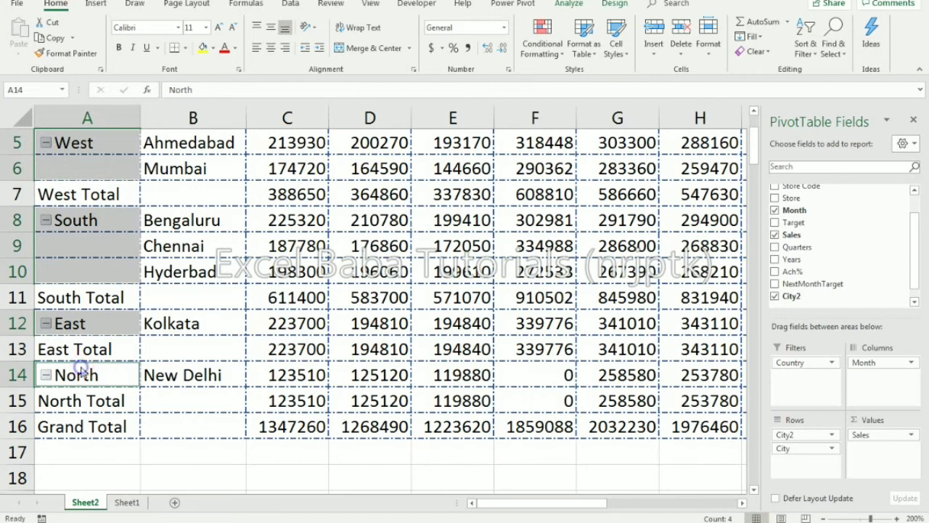
right_click(83, 371)
click(140, 262)
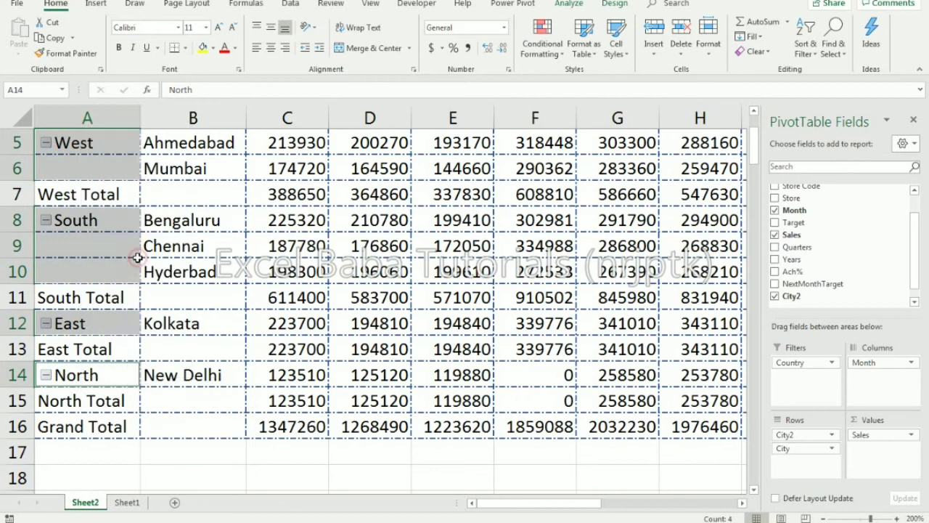
click(111, 220)
key(ctrl+Up)
key(ctrl+Up)
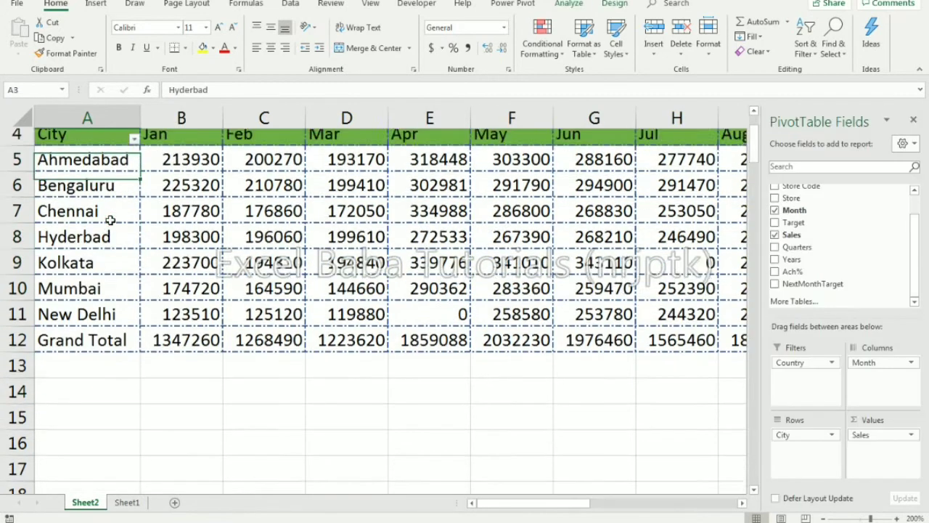
Group the Month column field by Months, Quarters and Years, starting from the Apr to Jun headers
key(Down)
key(Down)
key(Down)
key(Right)
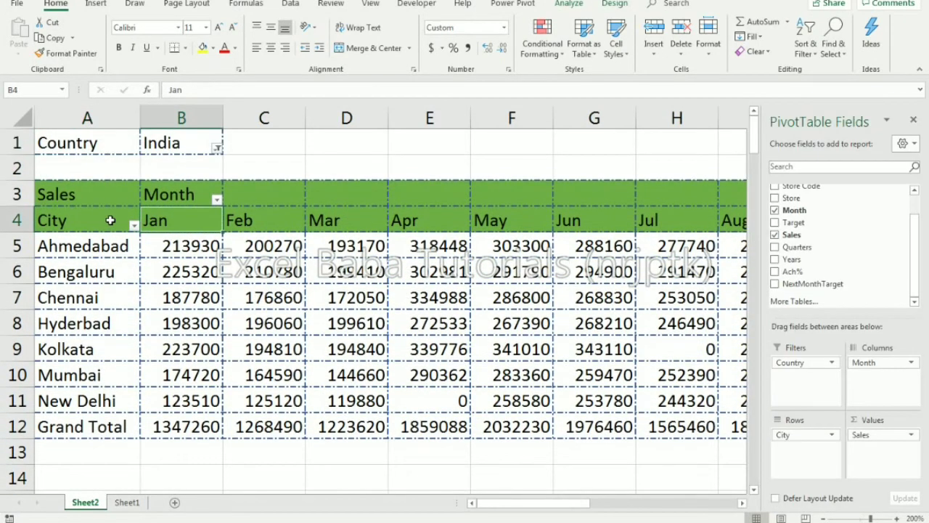
key(Right)
key(Right)
key(Right)
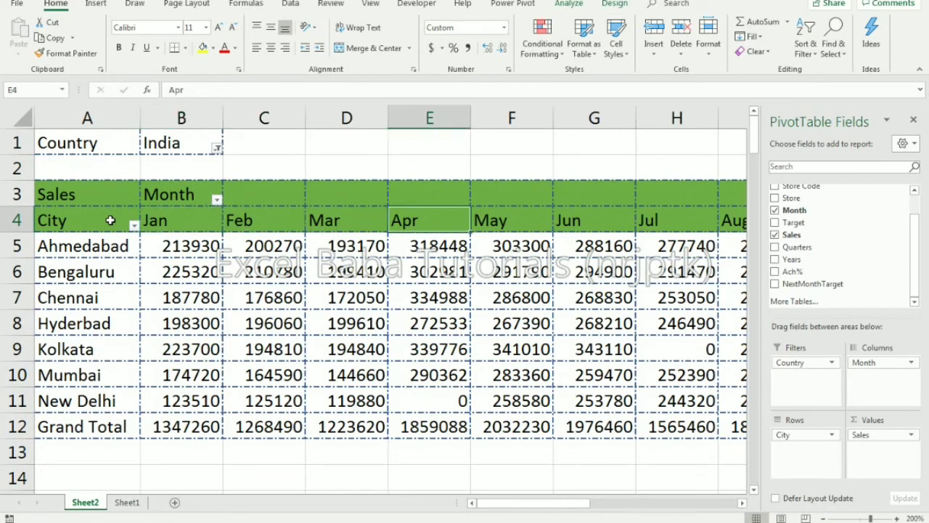
key(shift+Right)
key(shift+Right)
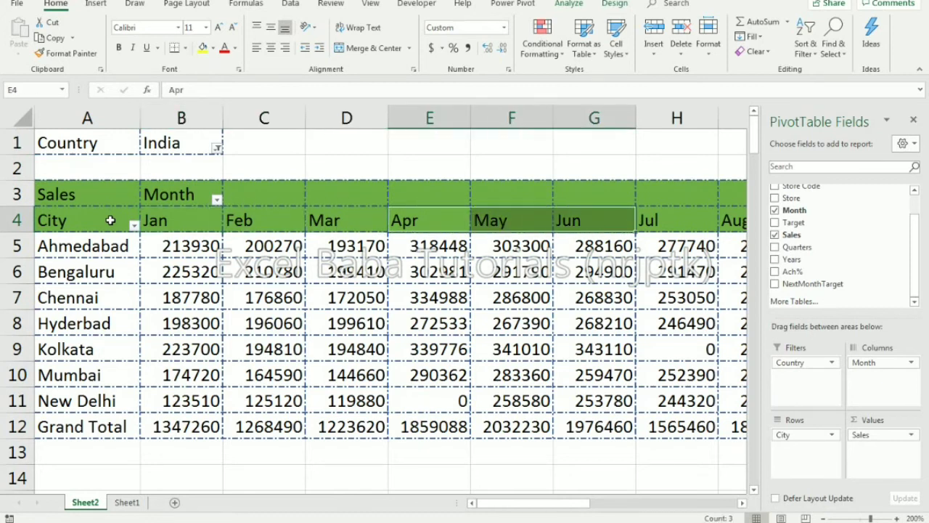
right_click(423, 225)
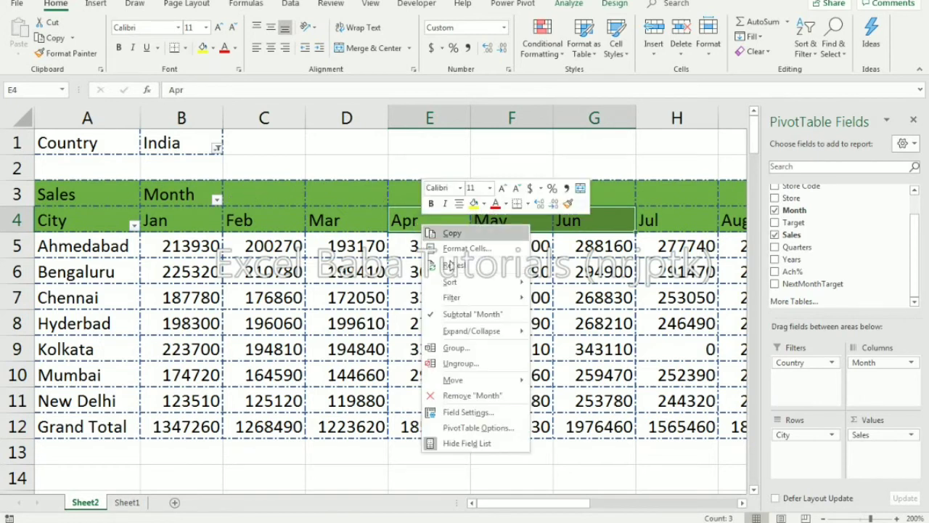
click(456, 348)
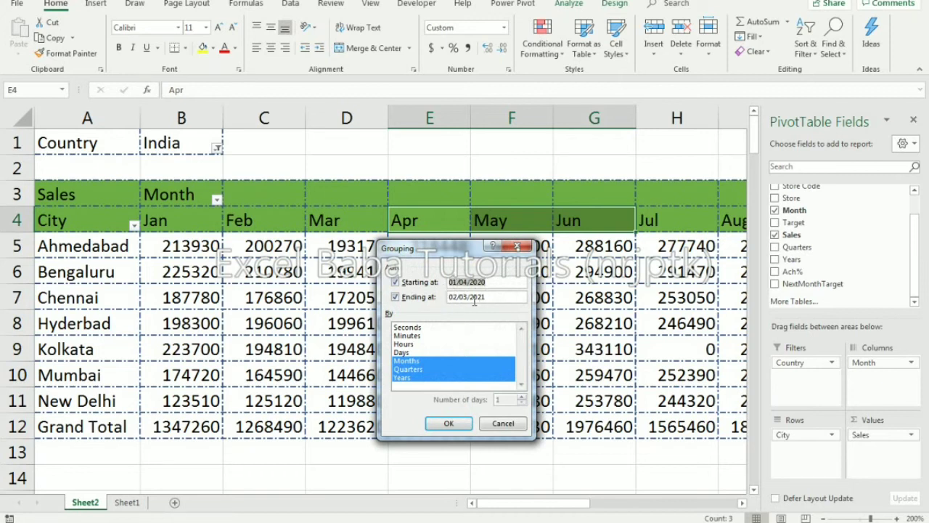
click(449, 423)
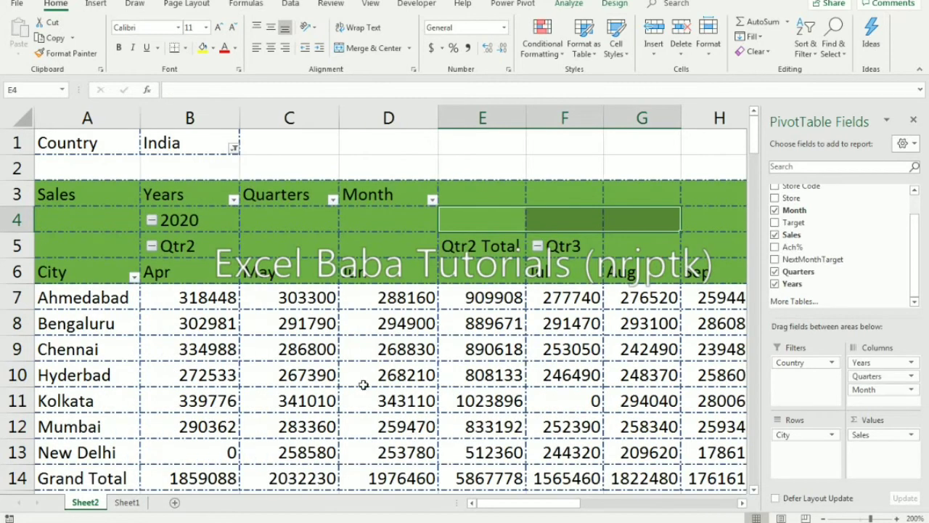
Examine the month columns under their year and quarter headings, from Apr 2020 through Qtr1 of 2021
click(203, 263)
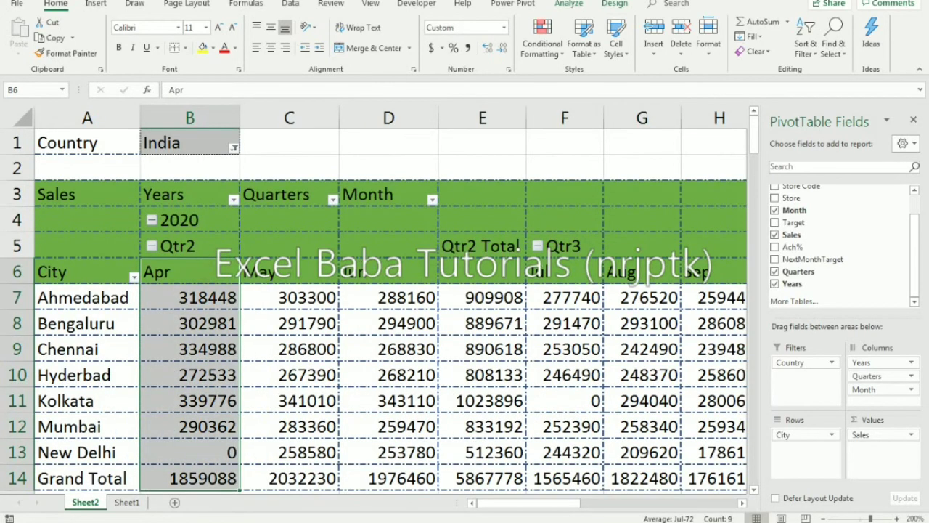
click(571, 263)
click(639, 263)
click(701, 263)
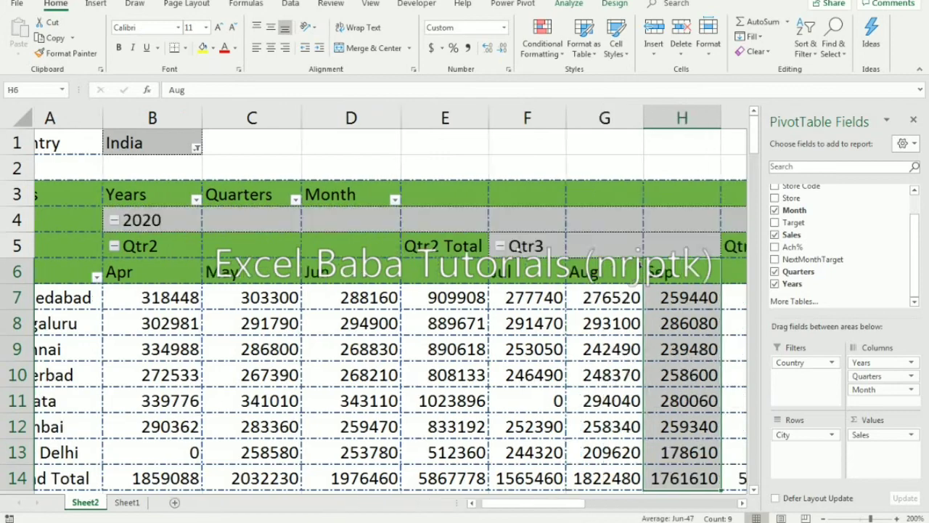
key(Right)
key(Right)
key(Right)
key(Right)
key(Right)
key(Right)
key(Right)
key(Right)
key(Left)
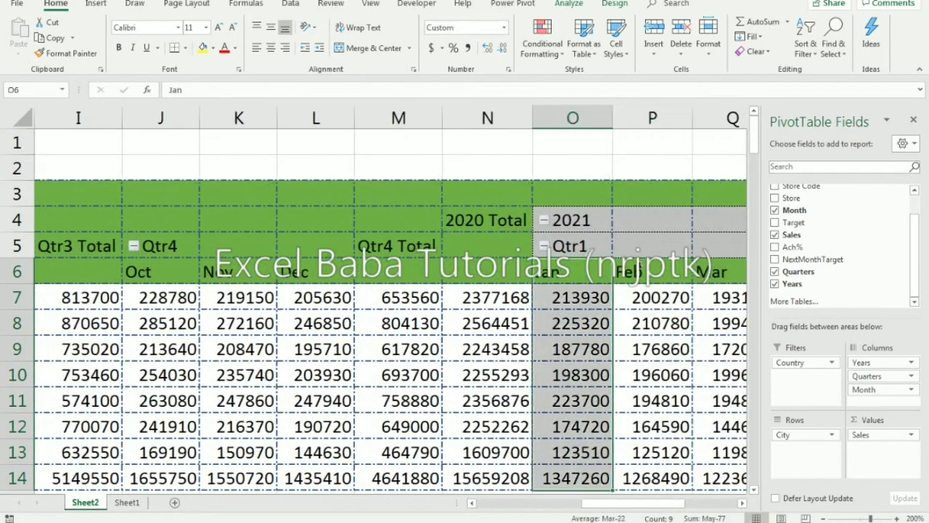
key(Left)
key(Left)
key(Left)
key(Left)
key(Left)
key(Left)
key(Left)
key(Left)
key(Left)
key(Left)
key(Left)
key(Left)
key(Left)
key(Left)
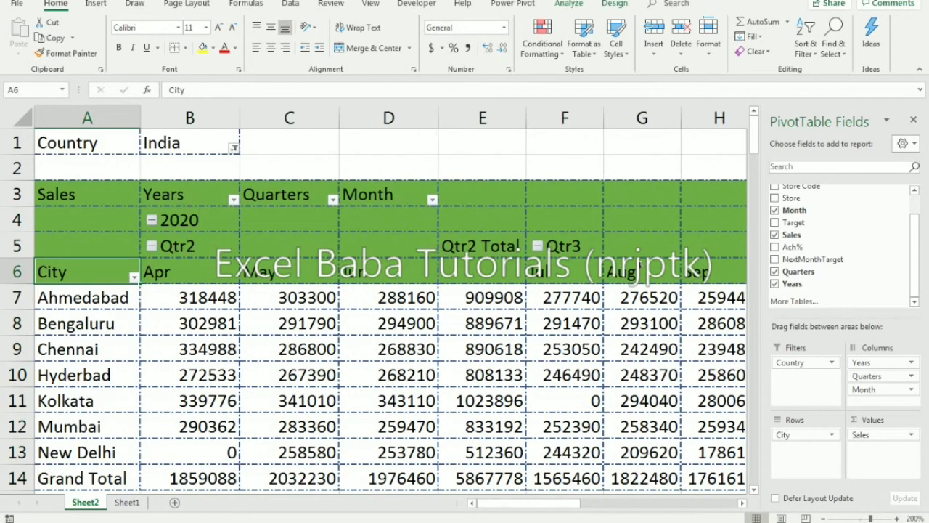
key(Right)
key(Right)
key(Right)
key(Right)
key(Right)
key(Right)
key(Right)
key(Right)
key(Right)
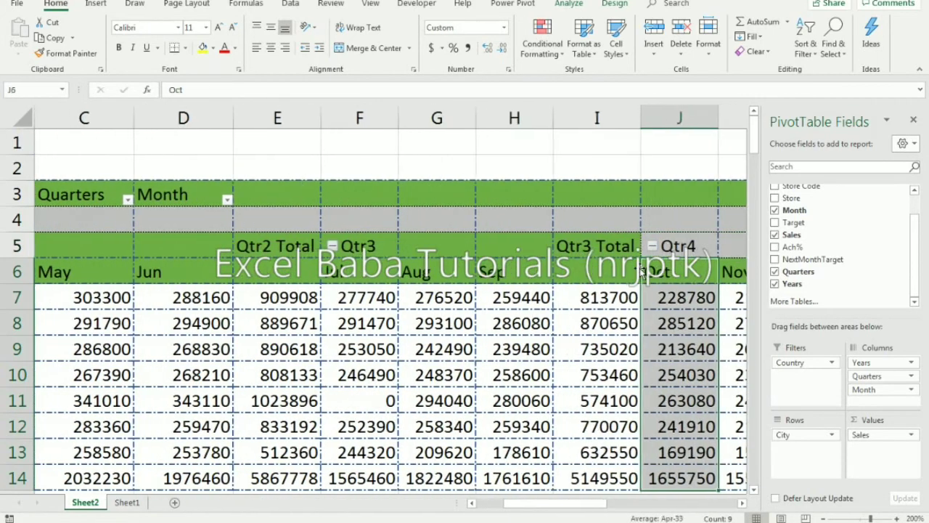
key(Left)
key(Left)
key(Left)
key(Left)
key(Left)
key(Left)
key(Left)
key(Left)
key(Left)
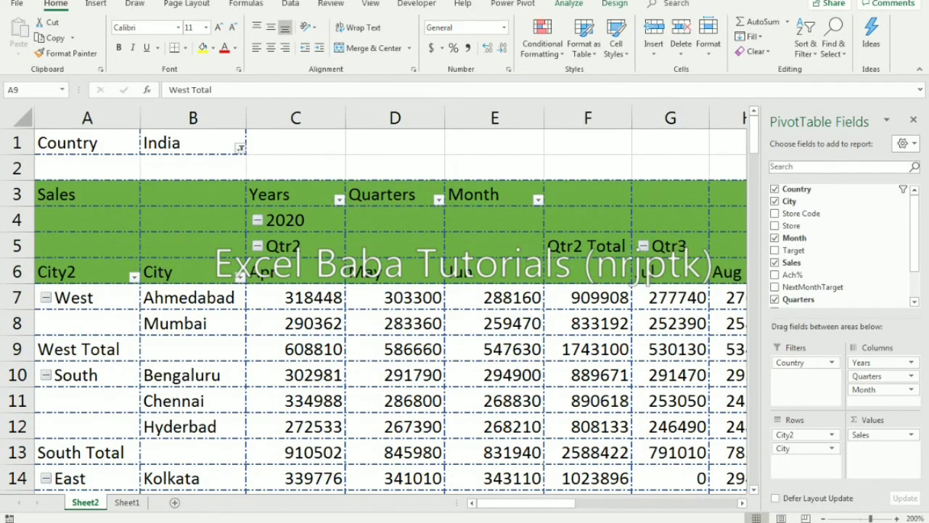
Remove the City field from the pivot table rows, keeping only City2, and select the West to North items
click(78, 358)
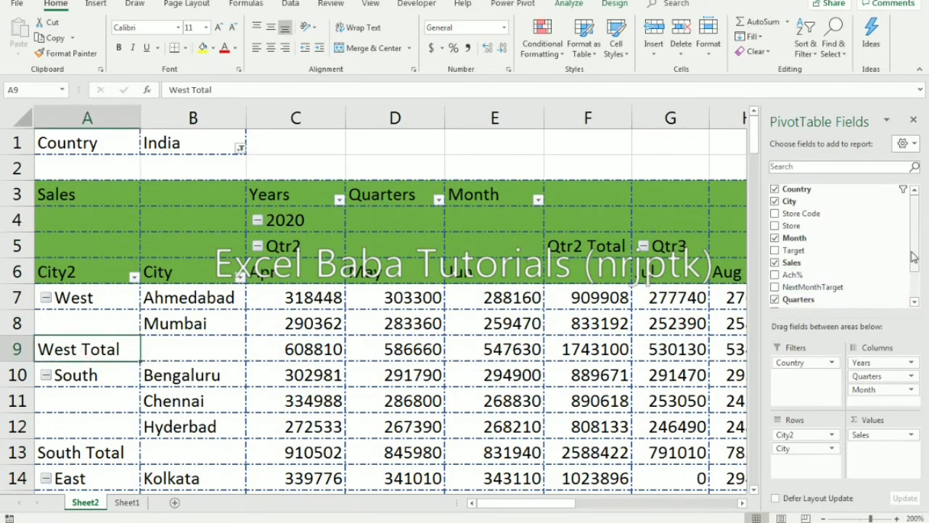
scroll(913, 256, down, 1)
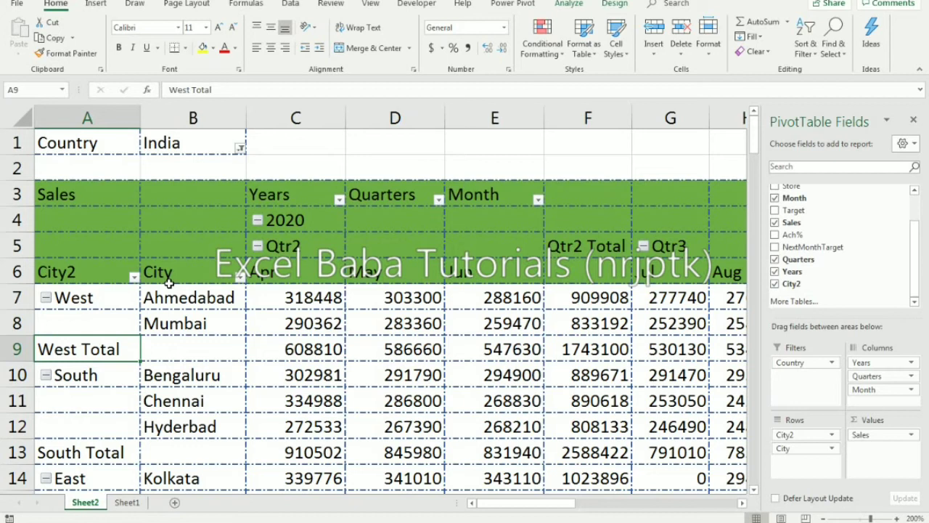
drag(806, 455, 653, 445)
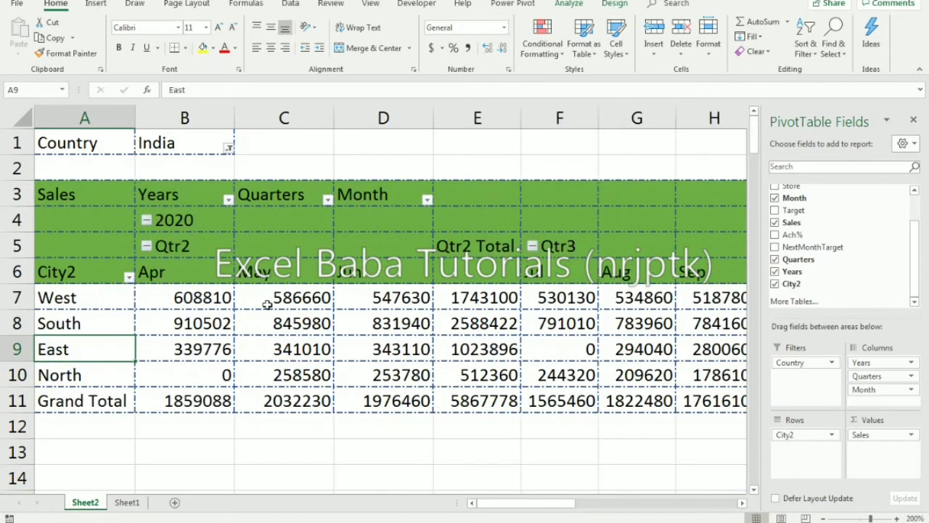
click(81, 284)
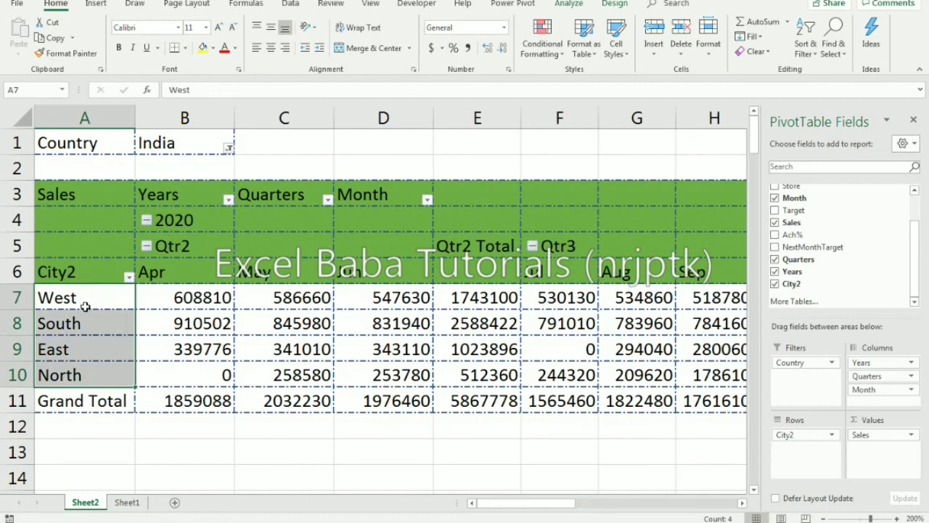
click(80, 374)
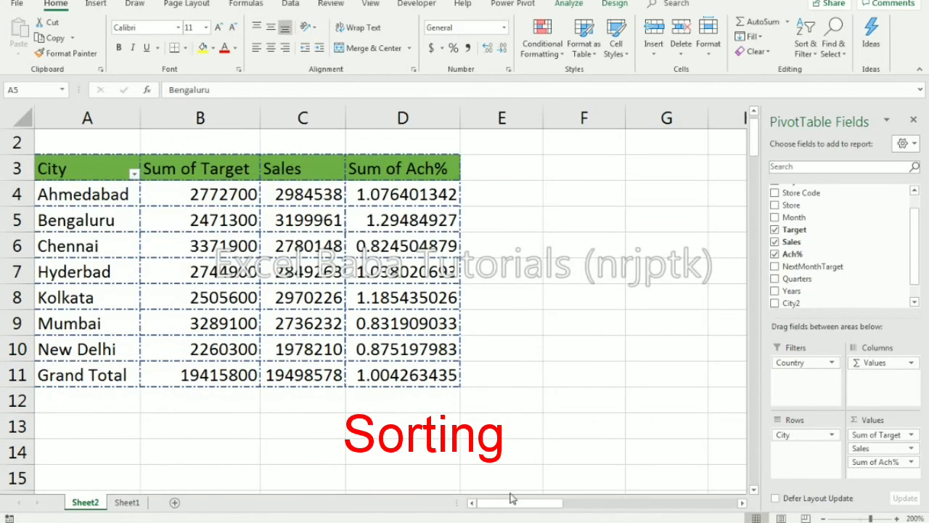
Sort the pivot field list A to Z, and switch it back to data source order
click(915, 145)
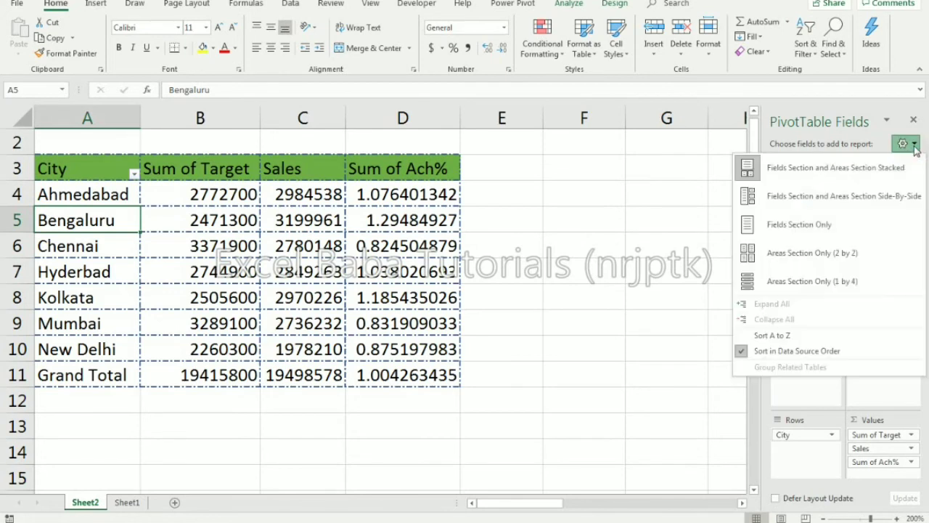
click(771, 335)
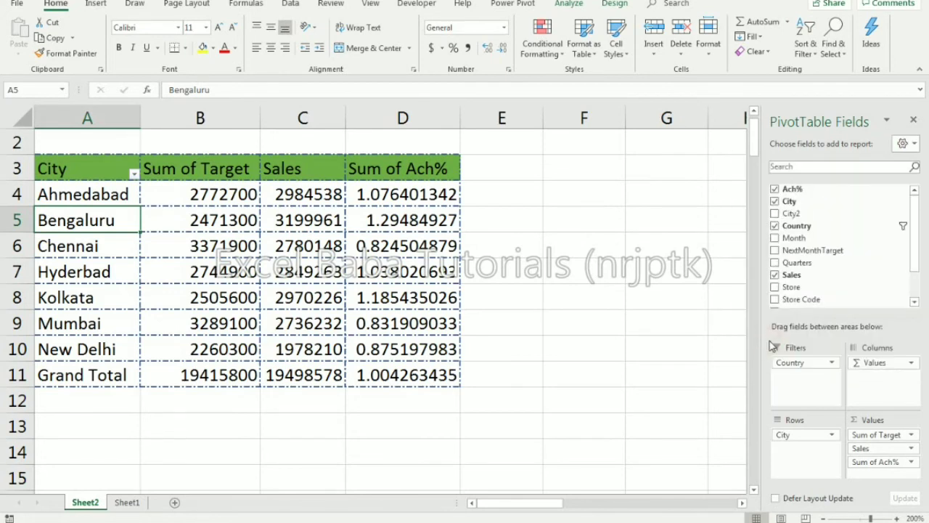
click(905, 144)
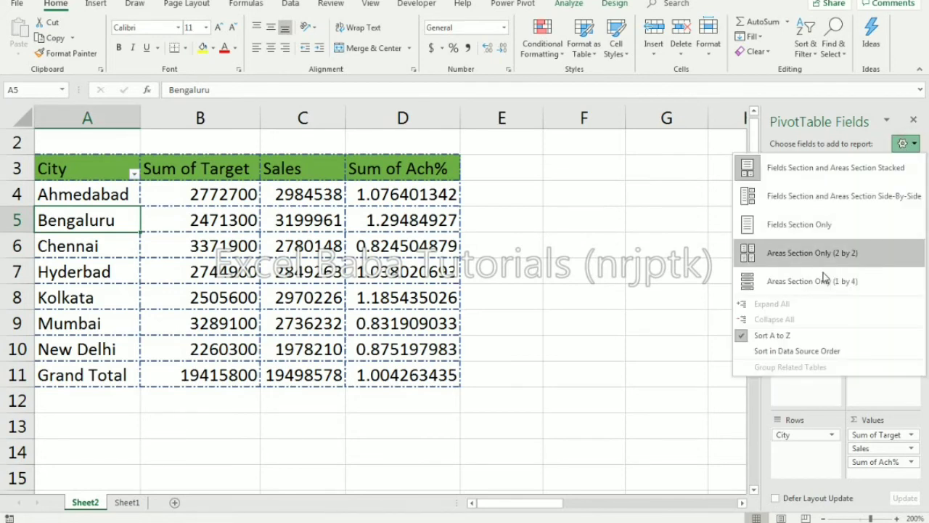
click(788, 352)
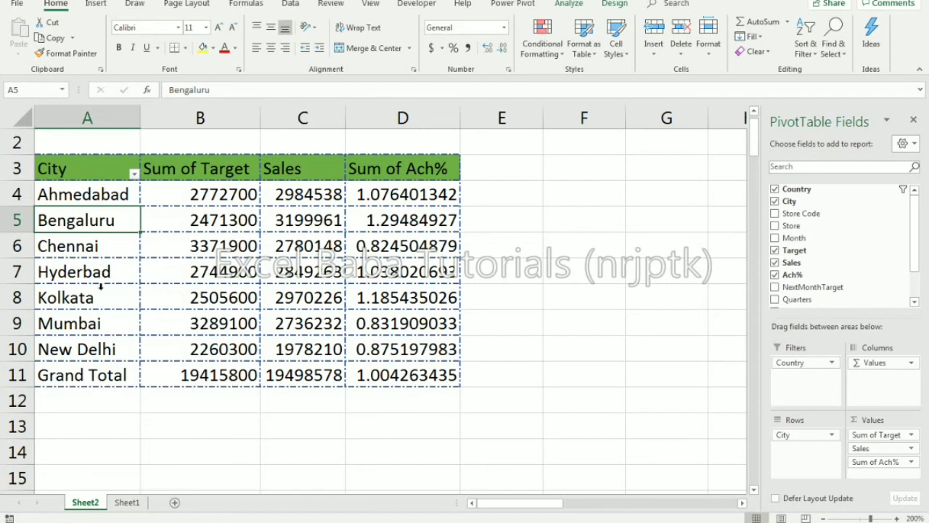
Move the Mumbai item in the City rows to directly below Ahmedabad
click(99, 318)
click(99, 317)
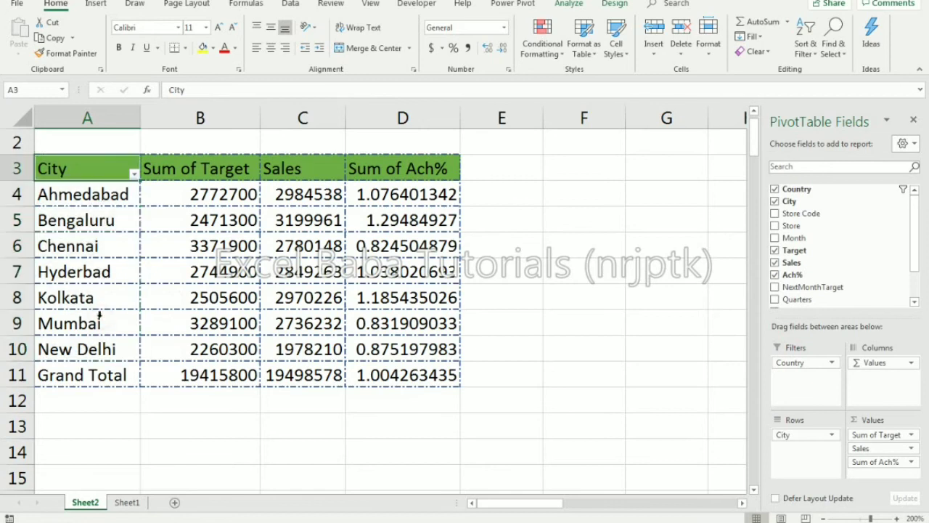
click(141, 330)
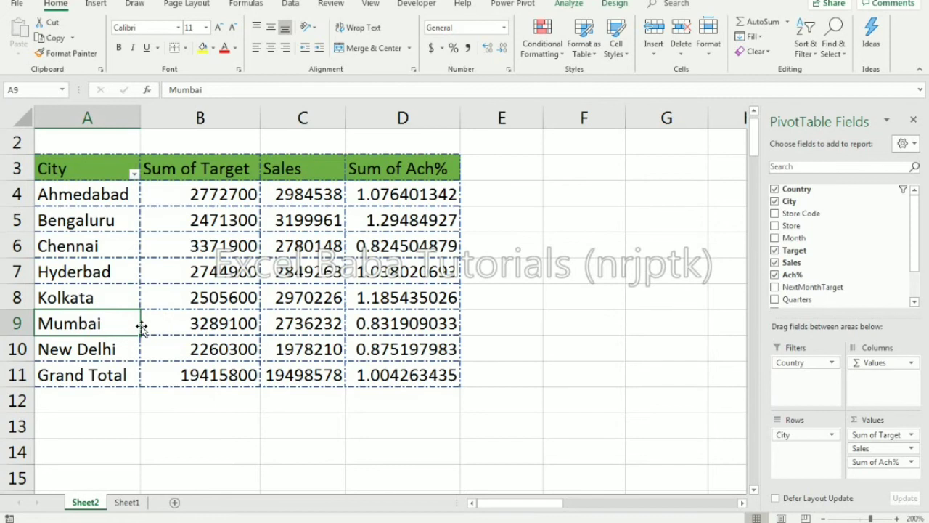
drag(142, 331, 123, 213)
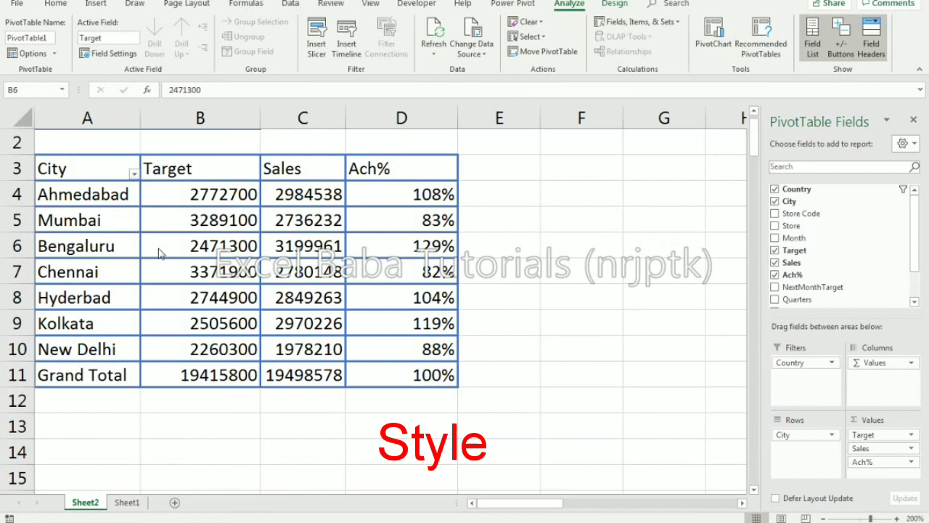
Apply the orange style from the second row of the Light PivotTable styles to the pivot table
click(160, 252)
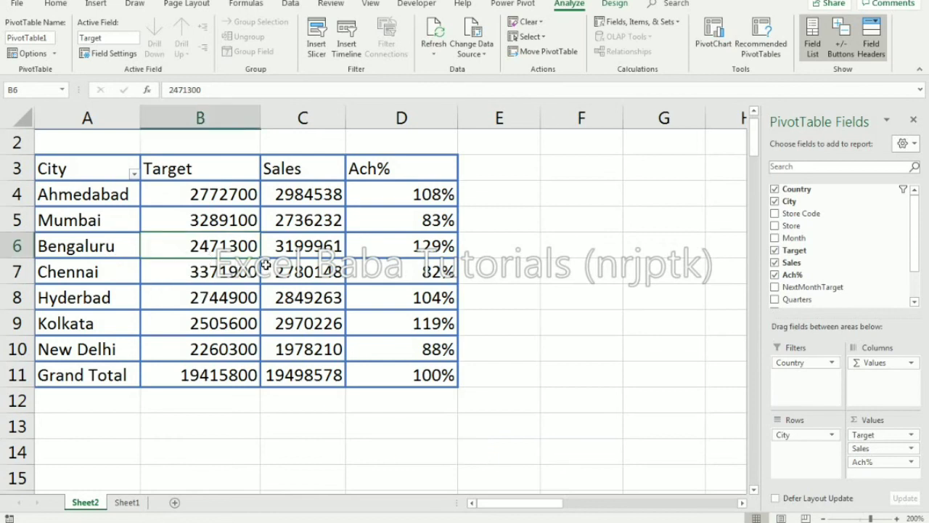
click(615, 3)
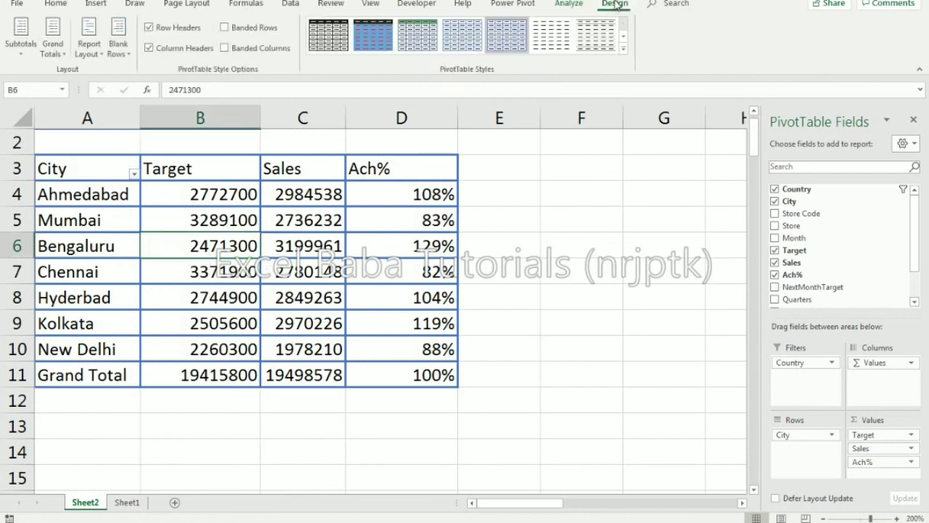
click(622, 53)
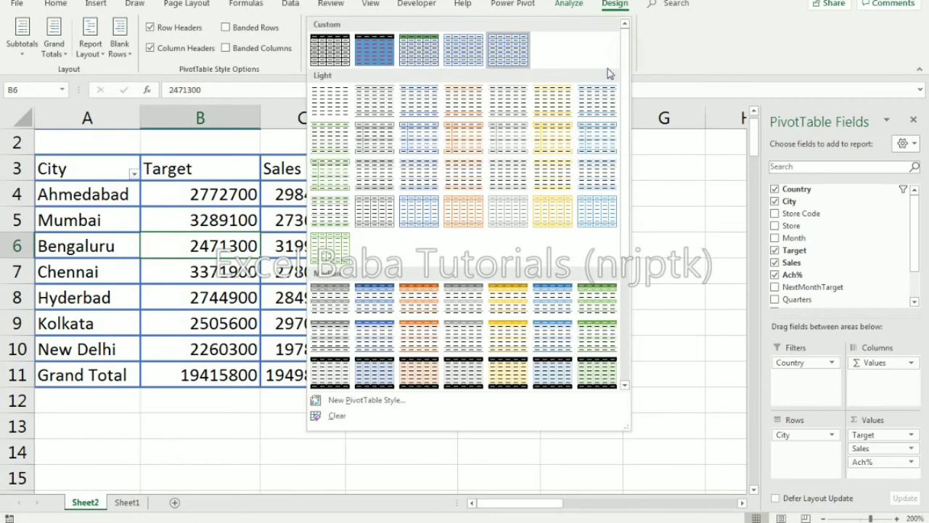
click(469, 146)
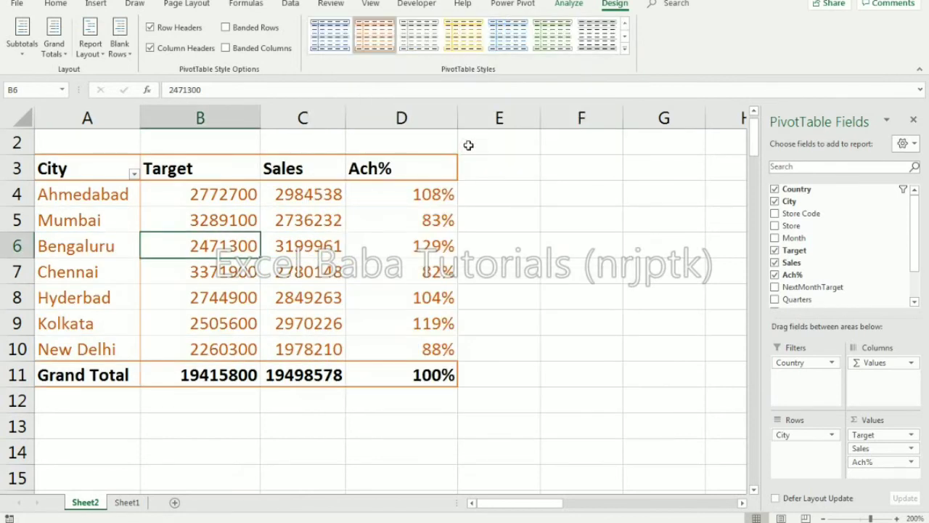
Turn on banded rows for the pivot table and apply the fourth custom PivotTable style
click(164, 28)
click(239, 29)
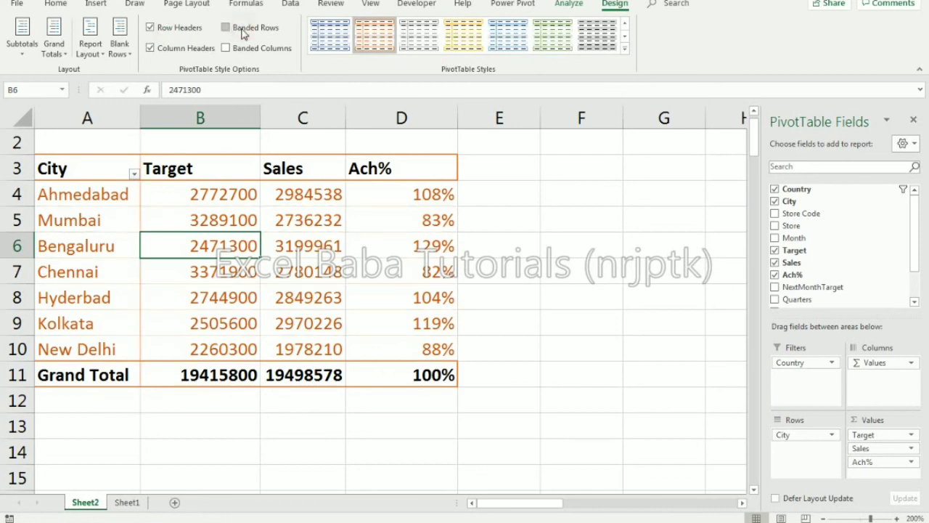
click(624, 48)
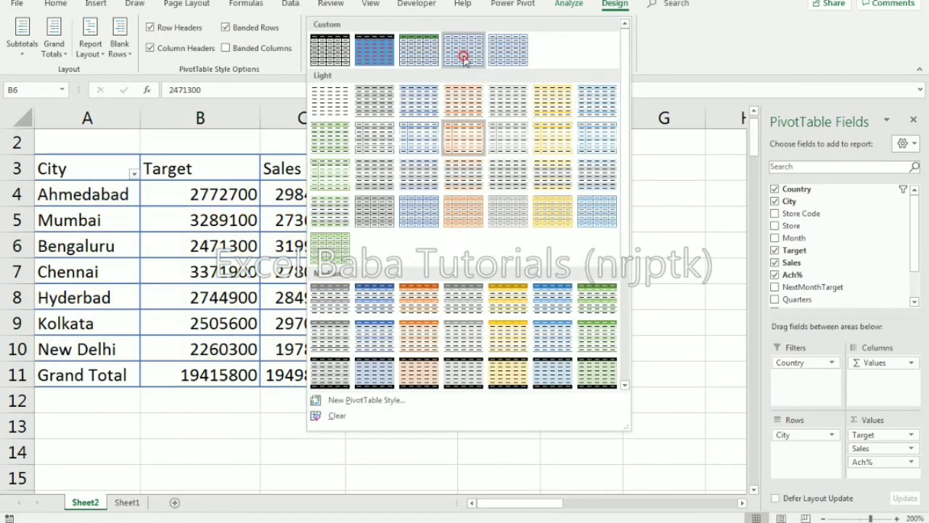
click(465, 56)
Apply the grey banded style from the third row of the Light PivotTable styles, and toggle banded rows off and on
click(624, 48)
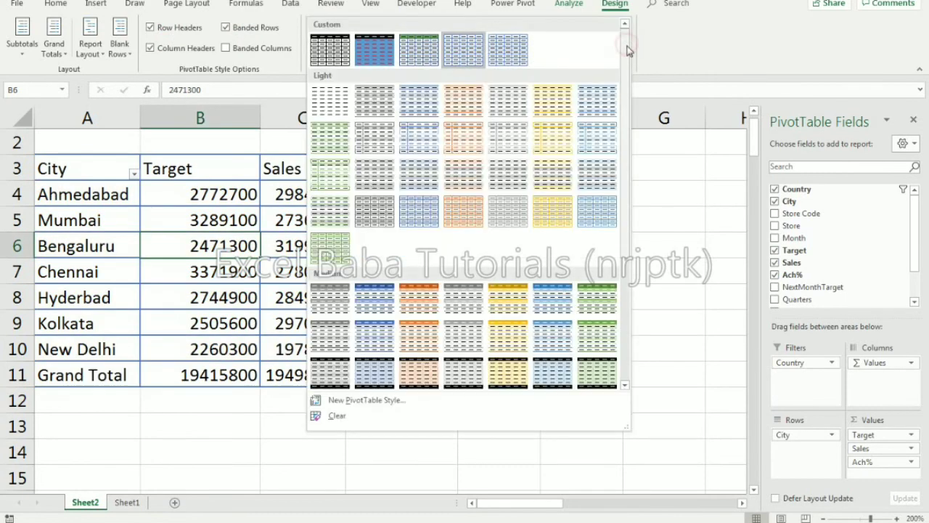
click(358, 171)
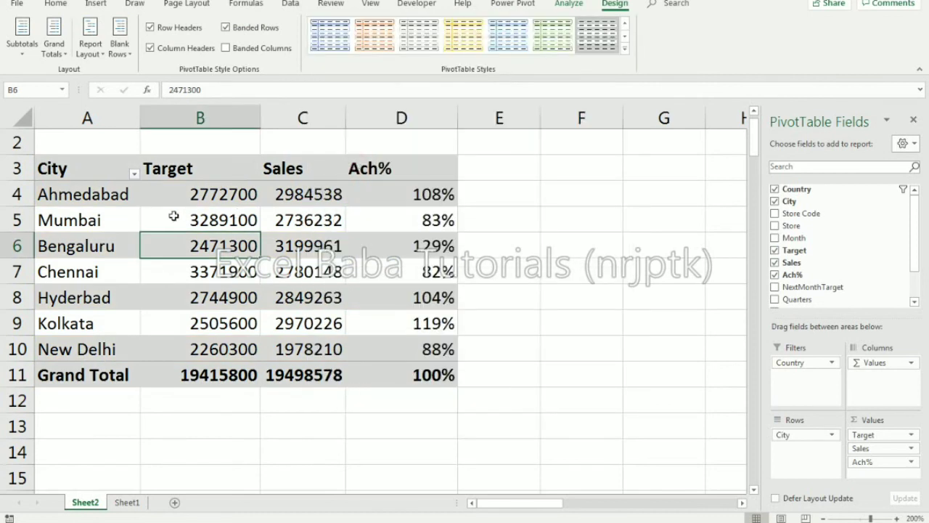
click(247, 37)
click(247, 37)
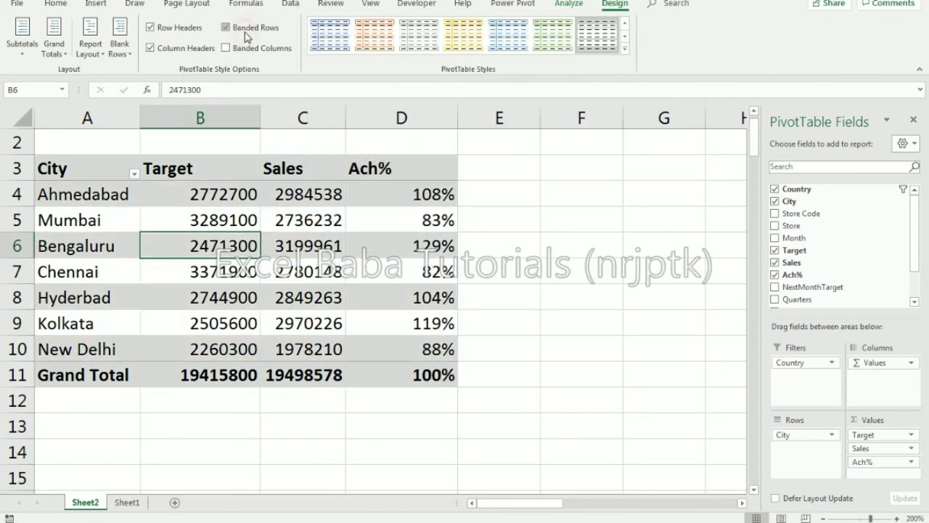
Open a new PivotTable style and examine its table elements, formatting and default style option
click(624, 48)
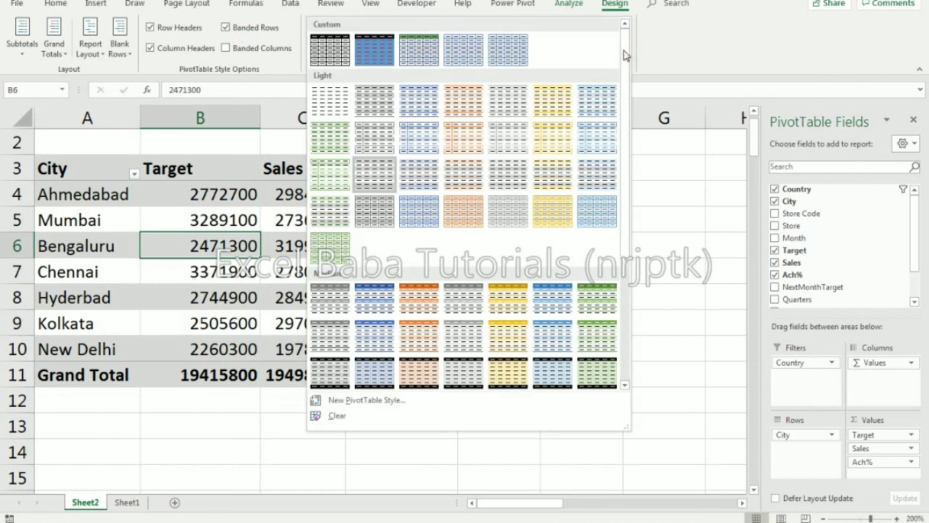
click(361, 401)
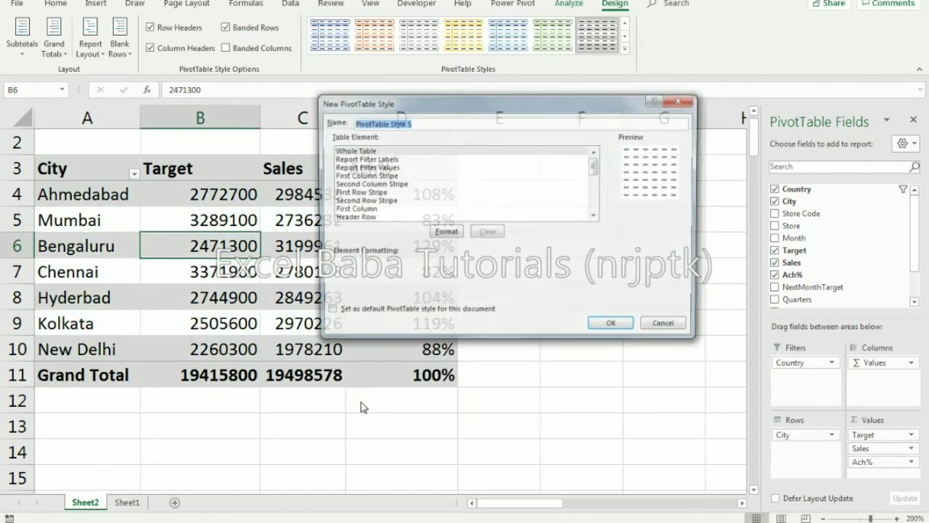
click(373, 192)
click(359, 151)
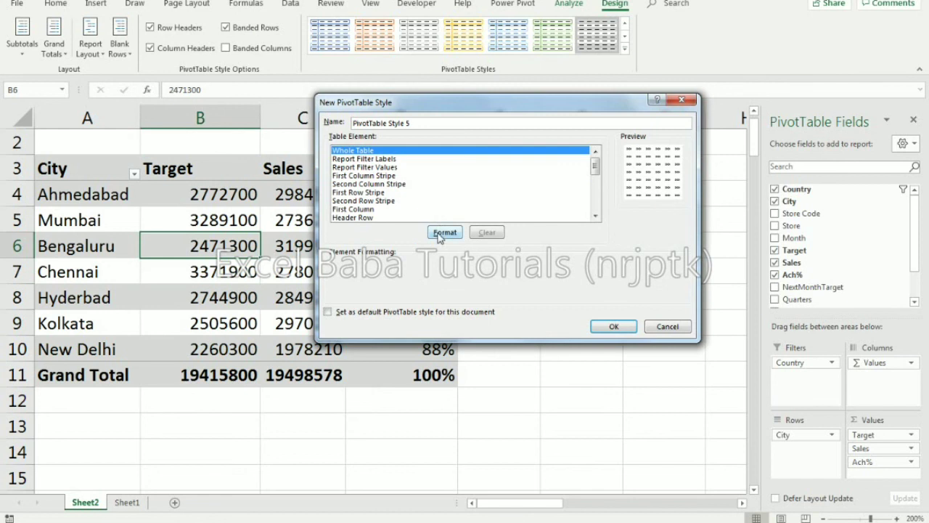
click(343, 312)
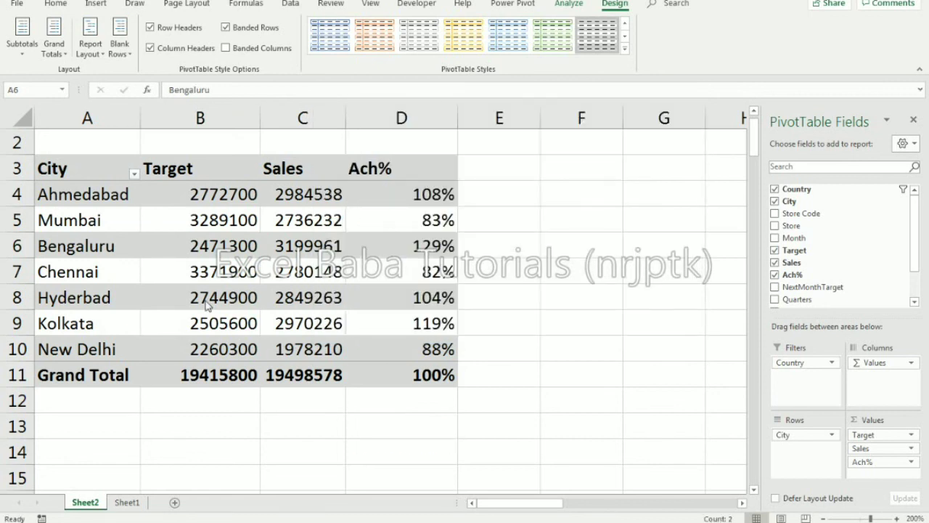
Filter the City rows to keep only the selected Bengaluru and Chennai items
click(75, 245)
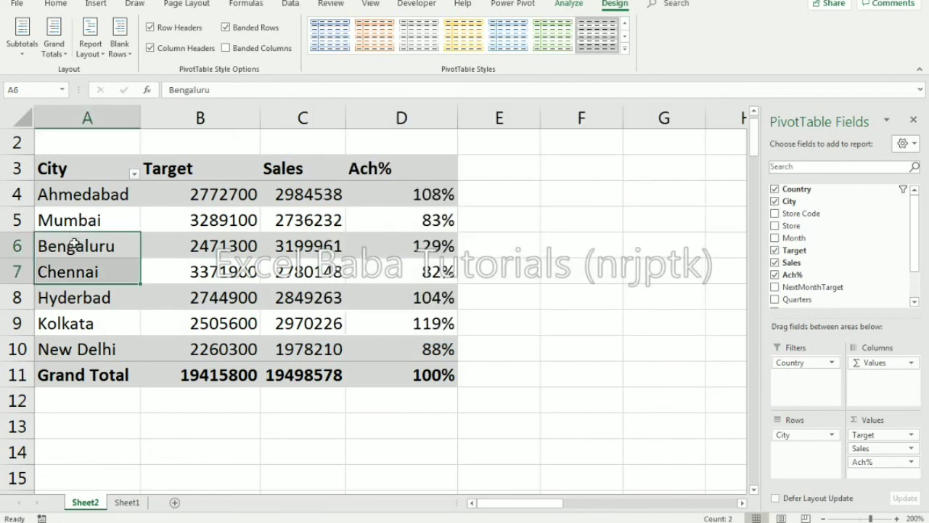
right_click(77, 250)
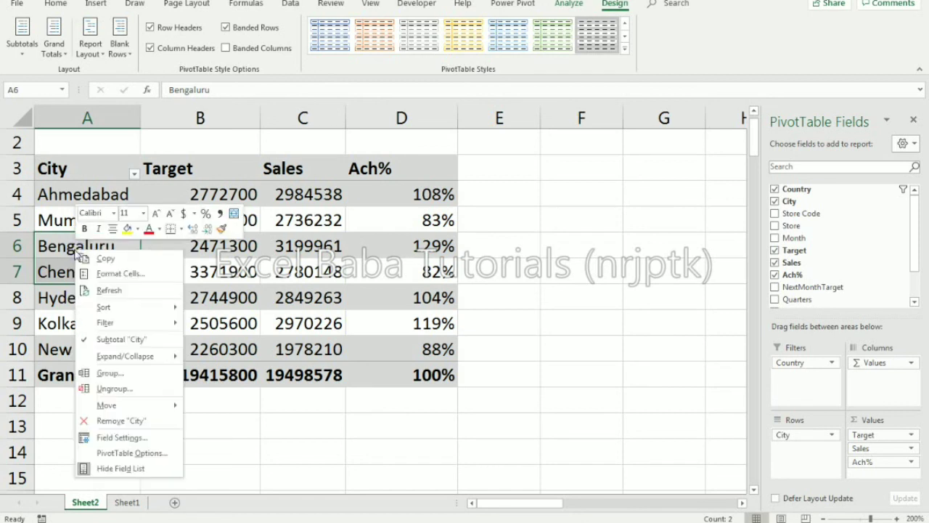
mouse_move(162, 323)
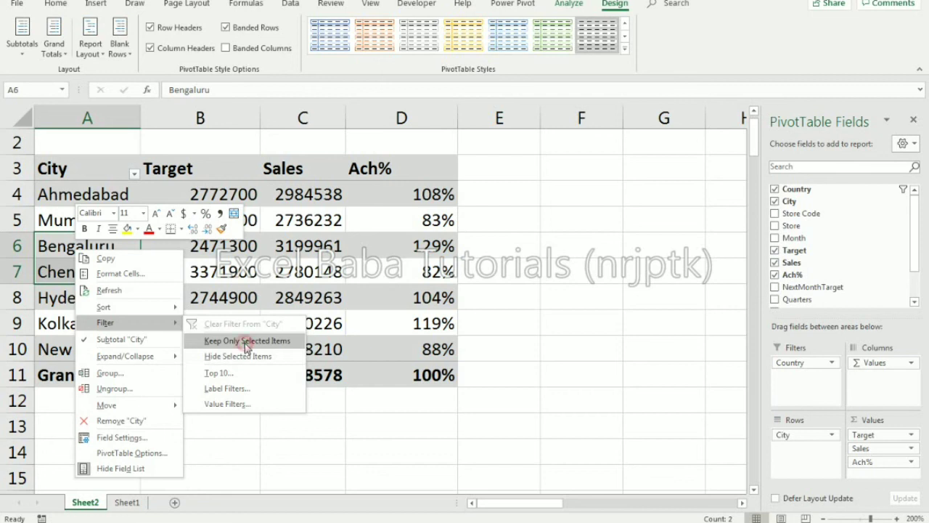
click(244, 340)
click(95, 222)
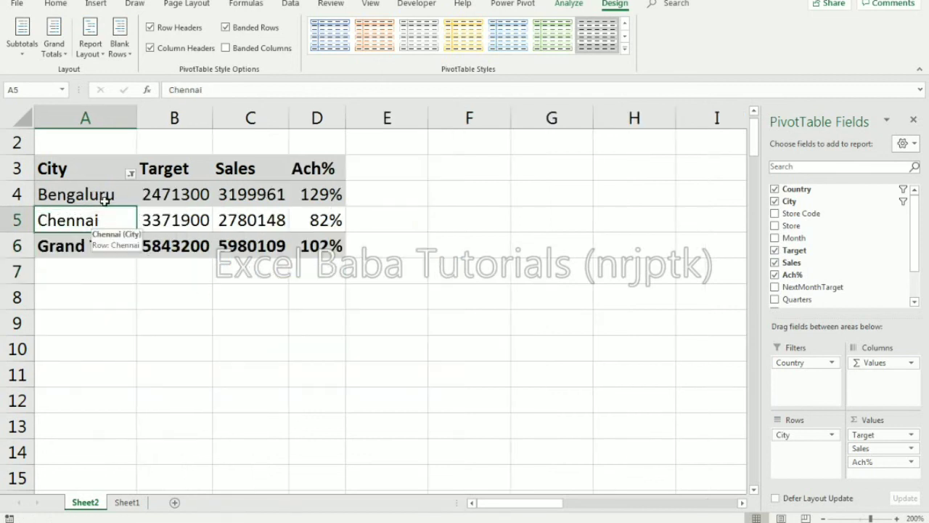
Remove the Bengaluru and Chennai restriction by selecting all items in the City filter
click(131, 174)
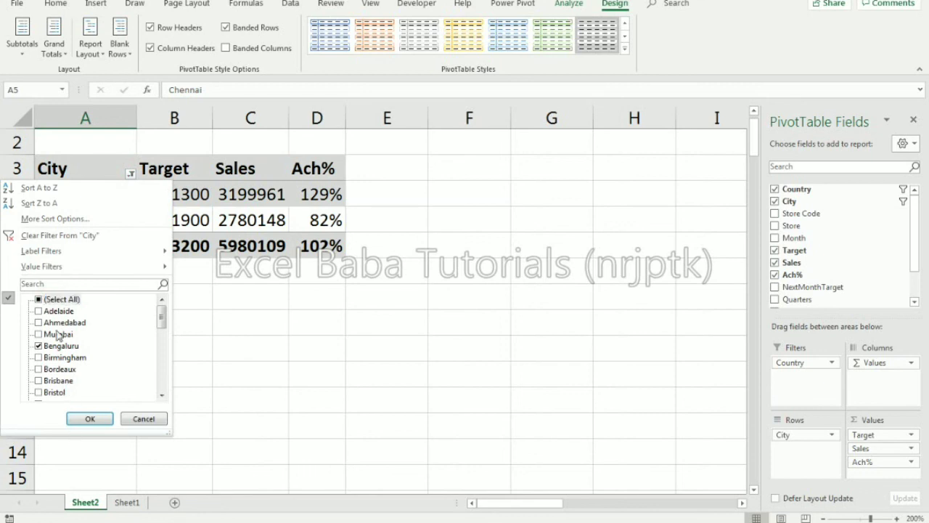
click(39, 299)
click(88, 419)
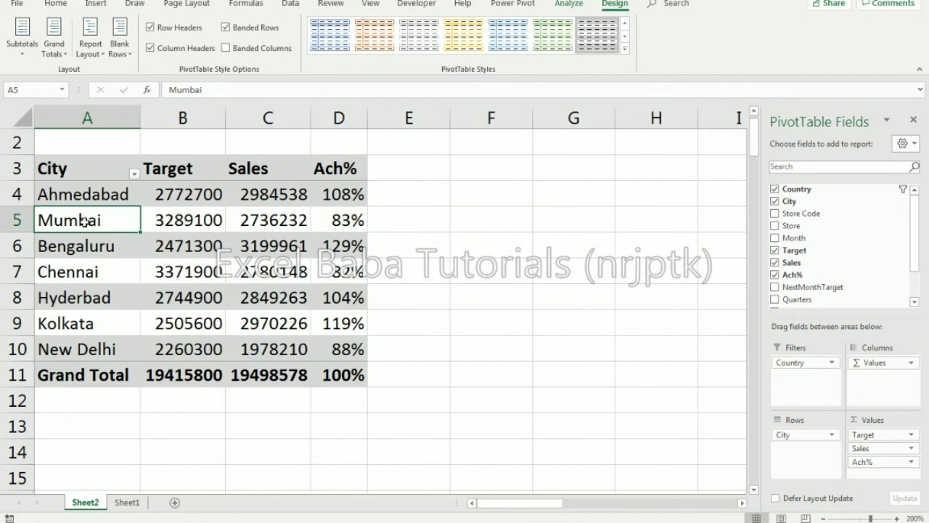
Hide the Mumbai item from the City rows with the selected-items filter
right_click(85, 220)
mouse_move(180, 294)
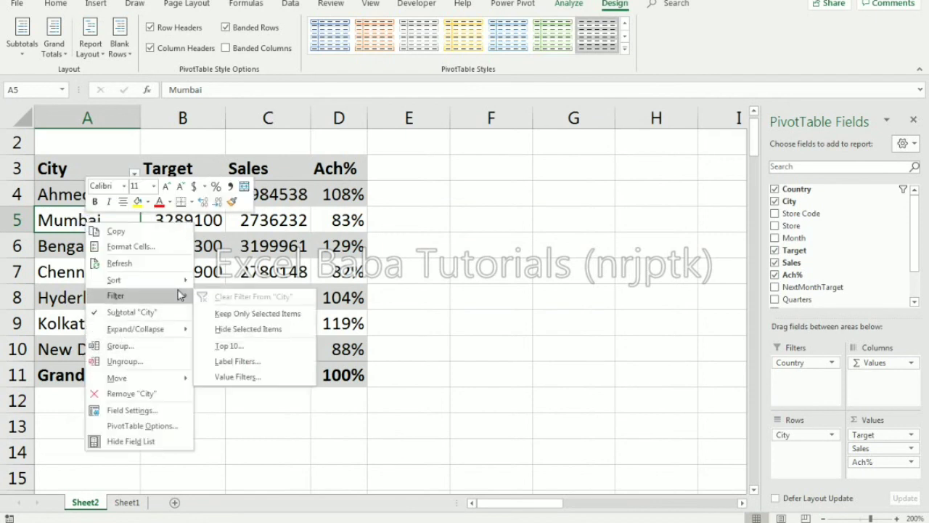
click(249, 329)
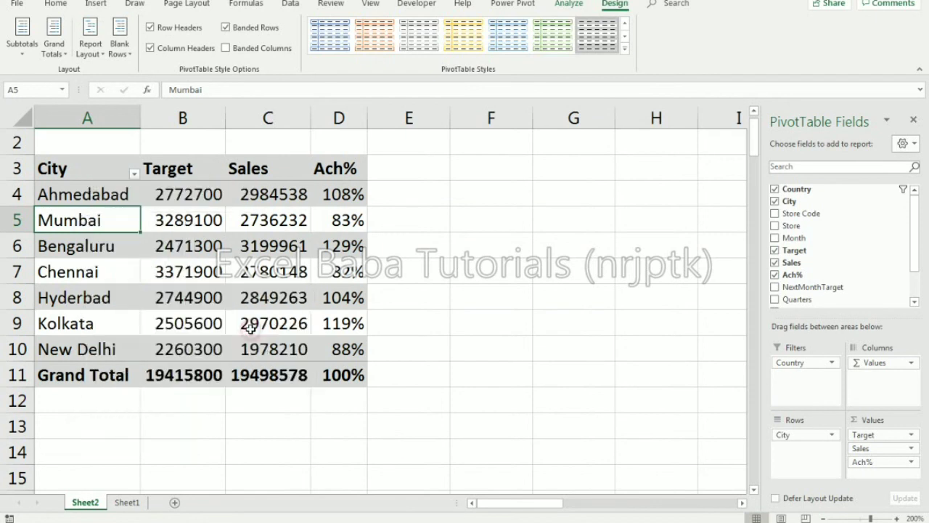
Bring Mumbai back into the pivot table by selecting all items in the City filter
click(134, 173)
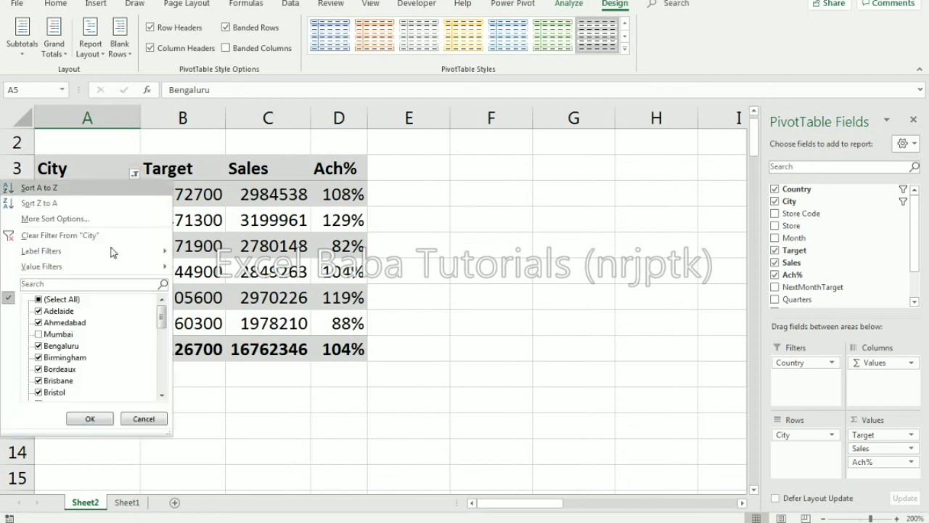
click(58, 300)
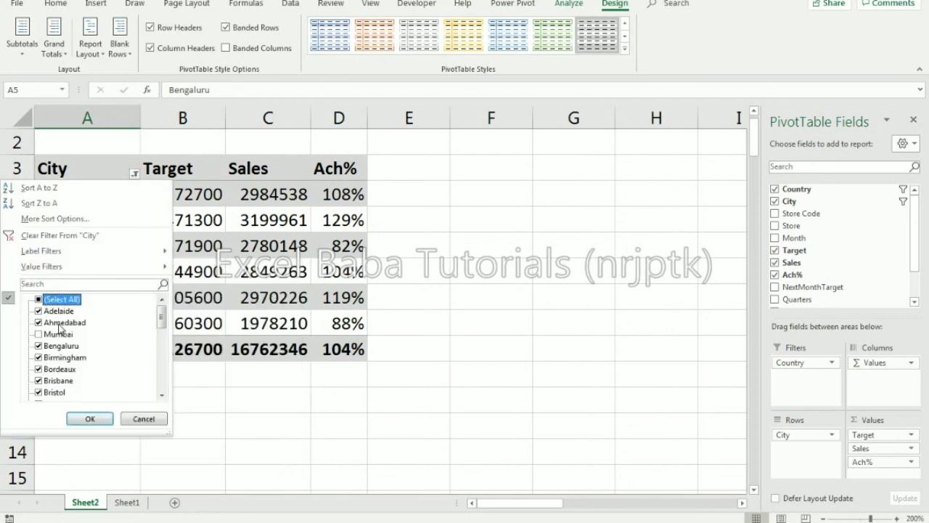
click(91, 420)
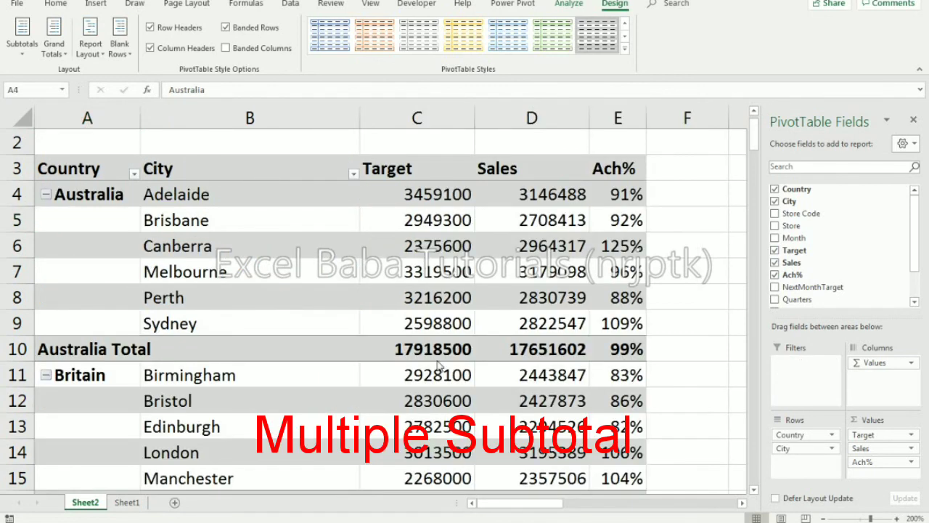
Set the Country field's subtotals to custom with the Sum, Count, Average and Min functions
click(152, 349)
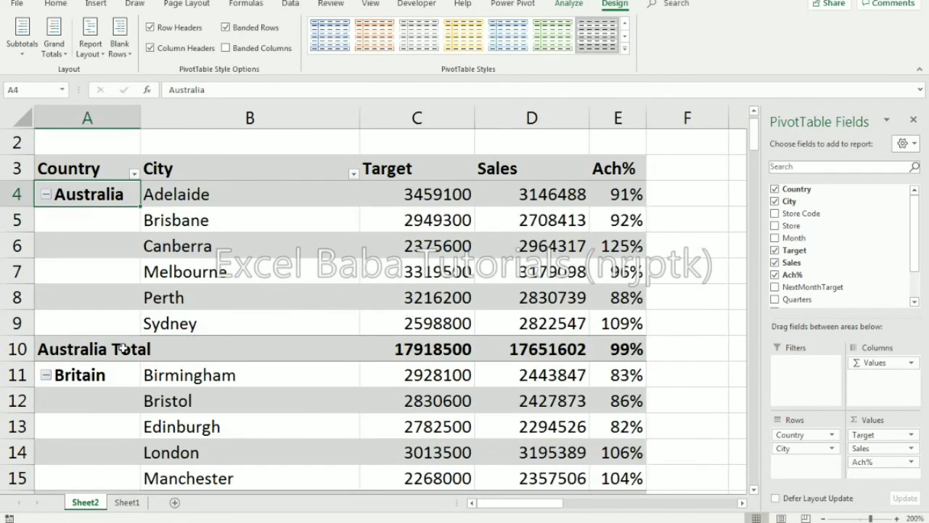
right_click(82, 196)
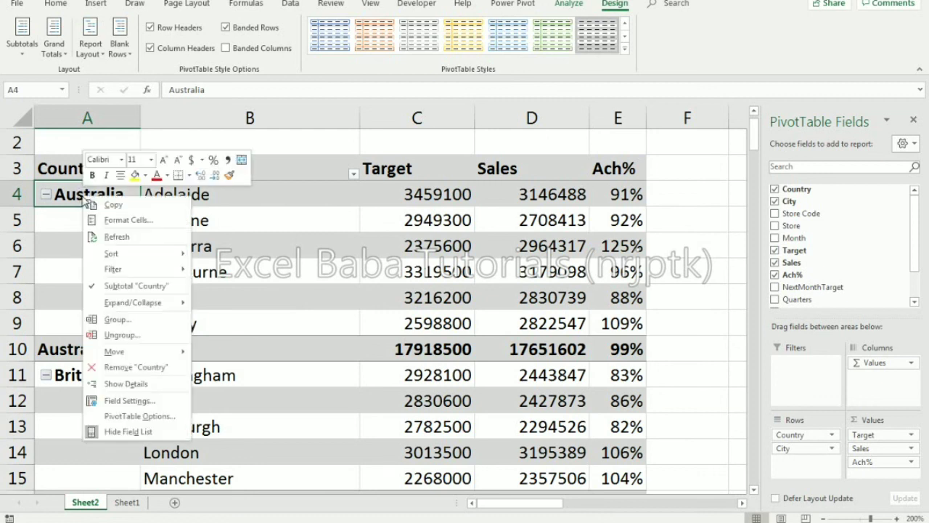
click(151, 402)
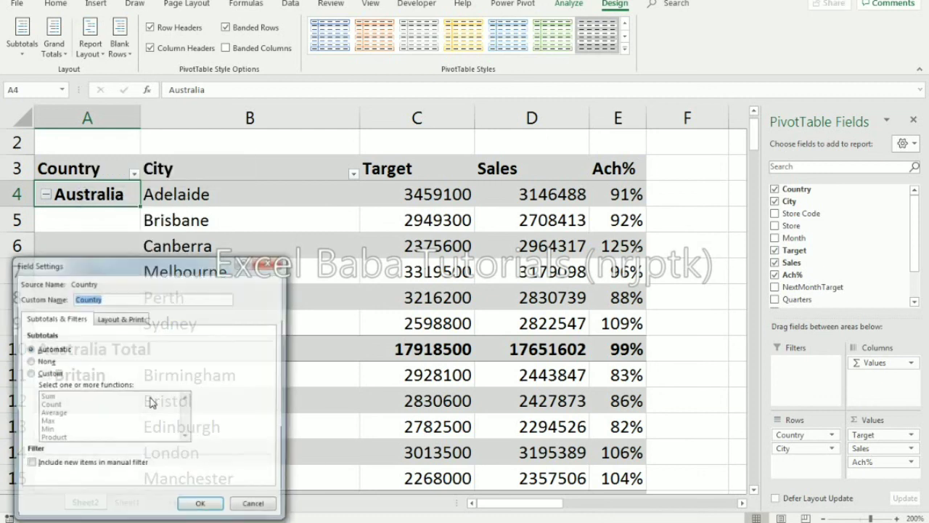
click(52, 375)
click(46, 396)
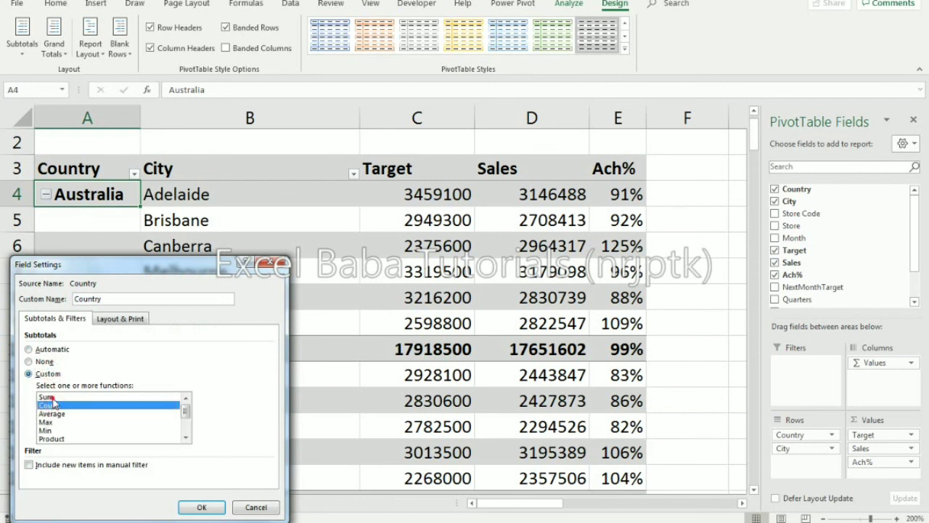
click(49, 405)
click(52, 413)
click(48, 430)
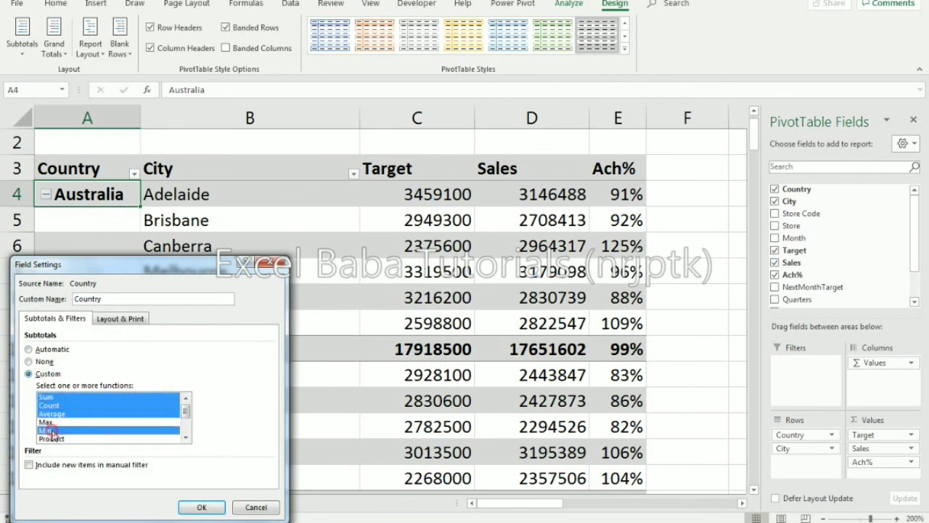
click(213, 512)
click(271, 346)
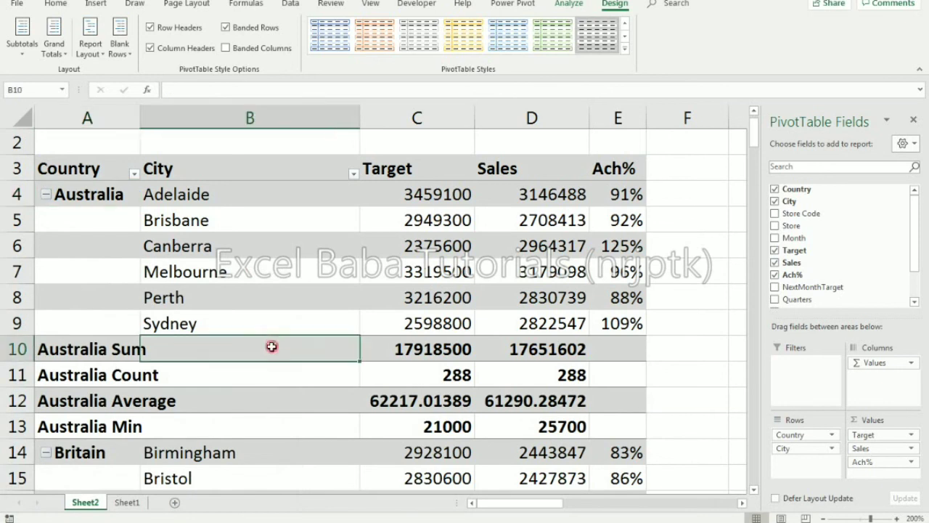
click(251, 433)
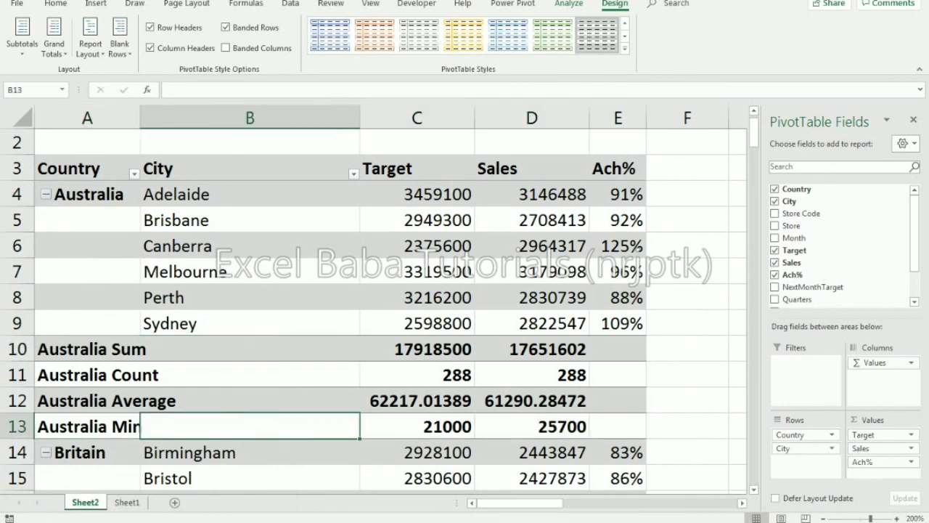